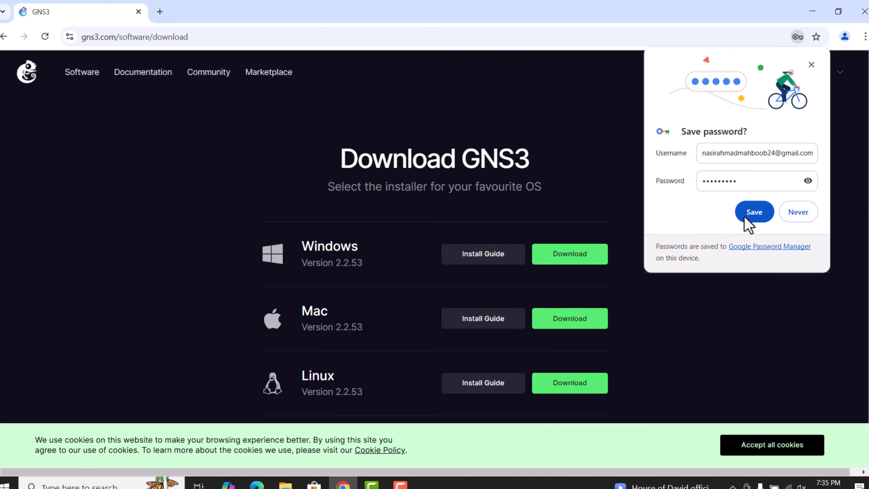
Step: Save the account login in the browser's password prompt and open the downloads list
left_click(749, 213)
left_click(564, 251)
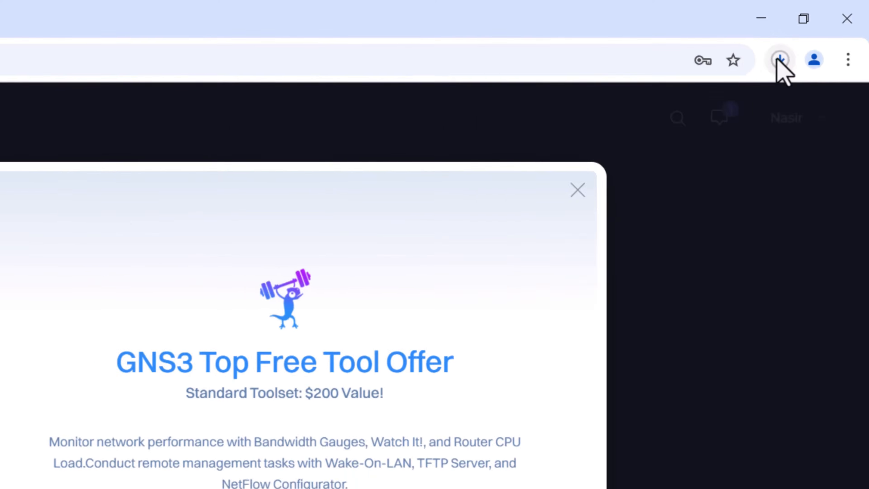
left_click(815, 35)
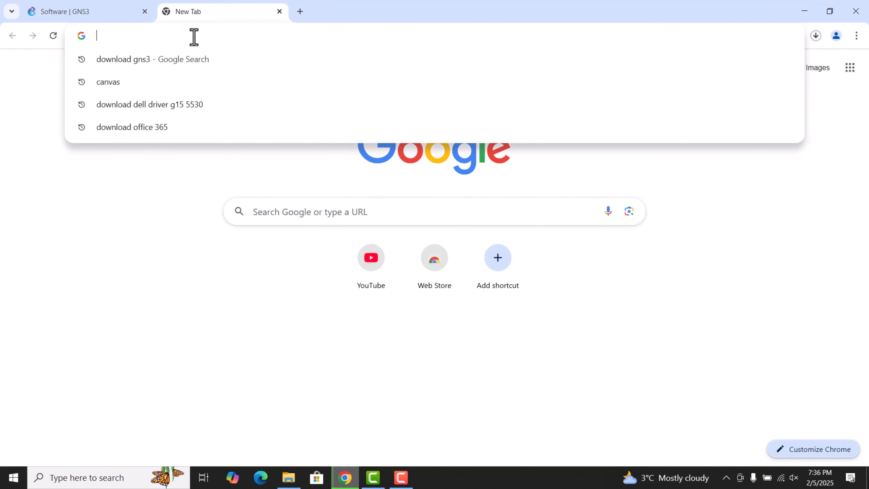
Step: Search the web for download virtualbox
type("download ")
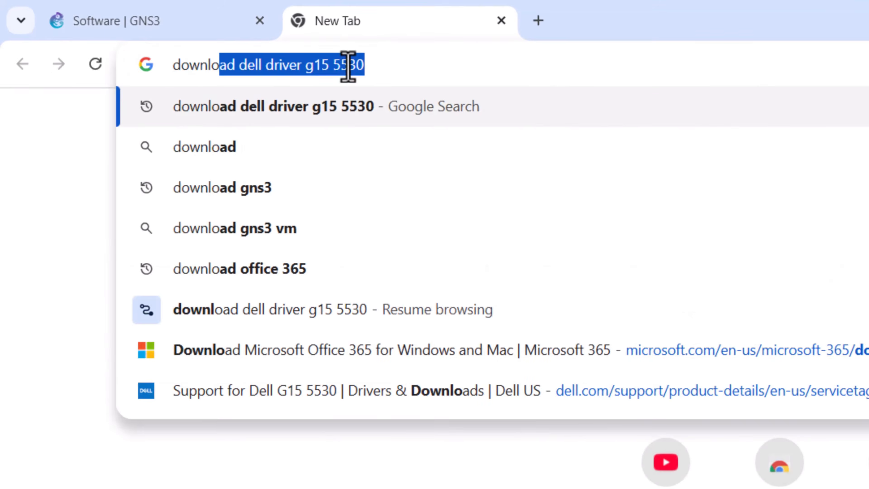
type("virtualbo")
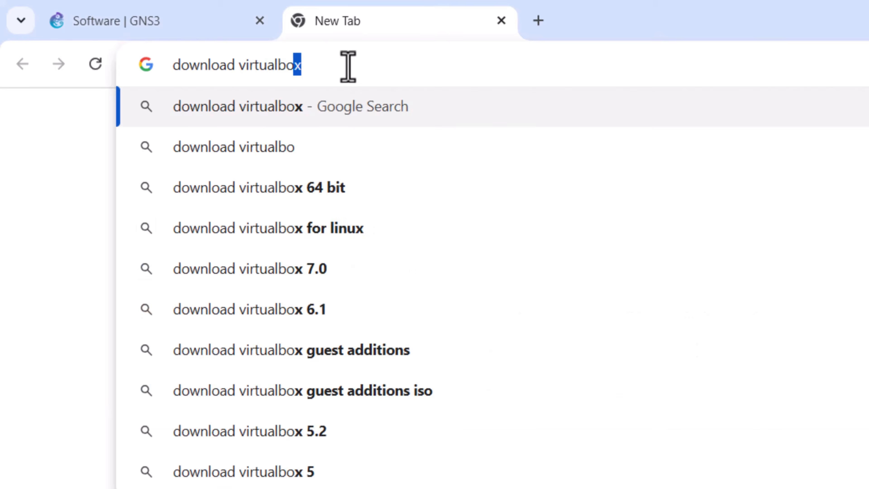
key("Return")
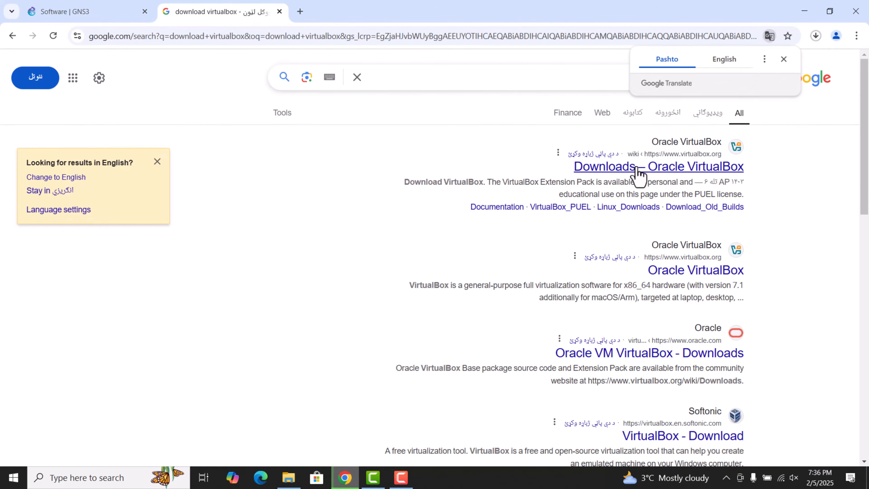
Step: Open the official VirtualBox downloads page and download the Windows hosts package
left_click(636, 168)
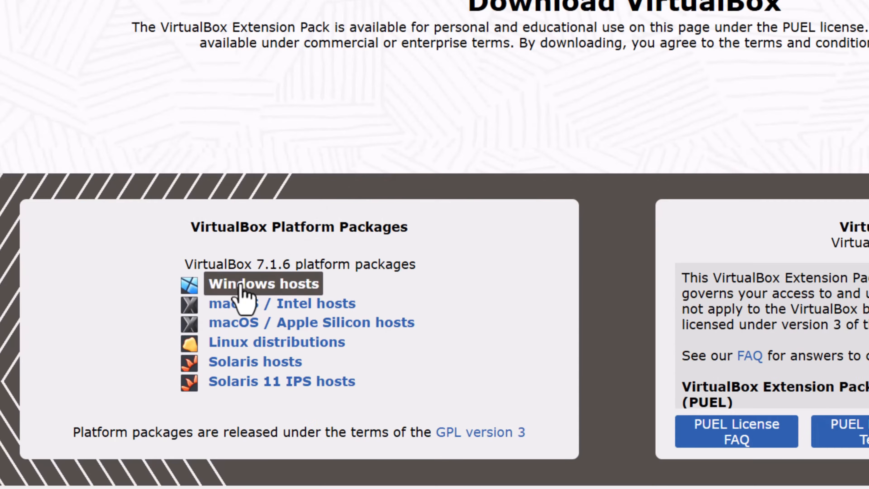
left_click(222, 327)
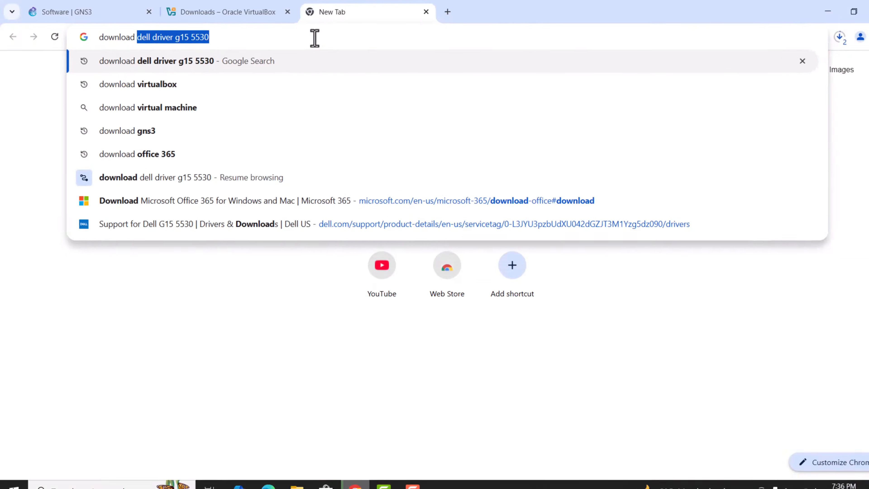
Step: Search for download gns3 vm and follow the documentation result to the GNS3 VM download page
type("gns")
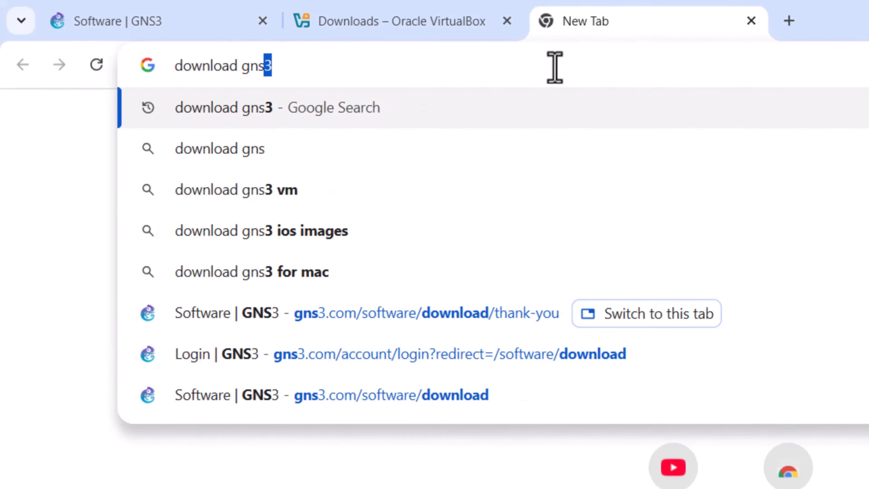
type("3 vm")
key("Return")
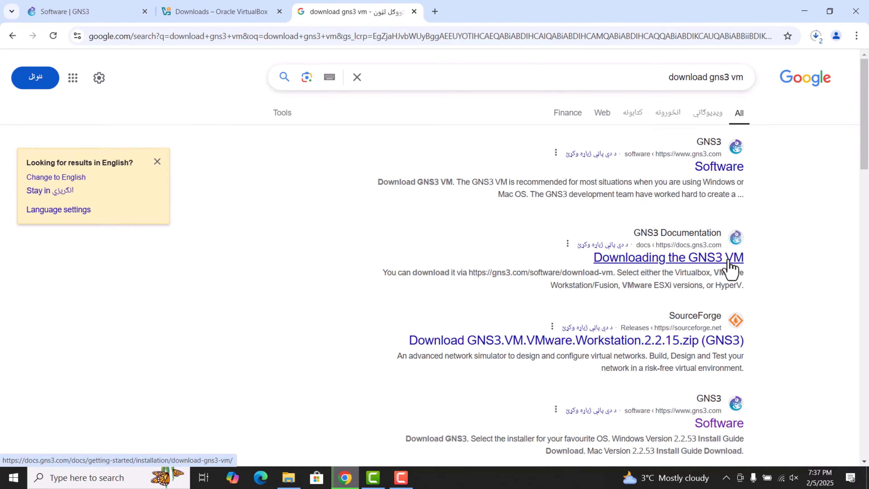
left_click(728, 261)
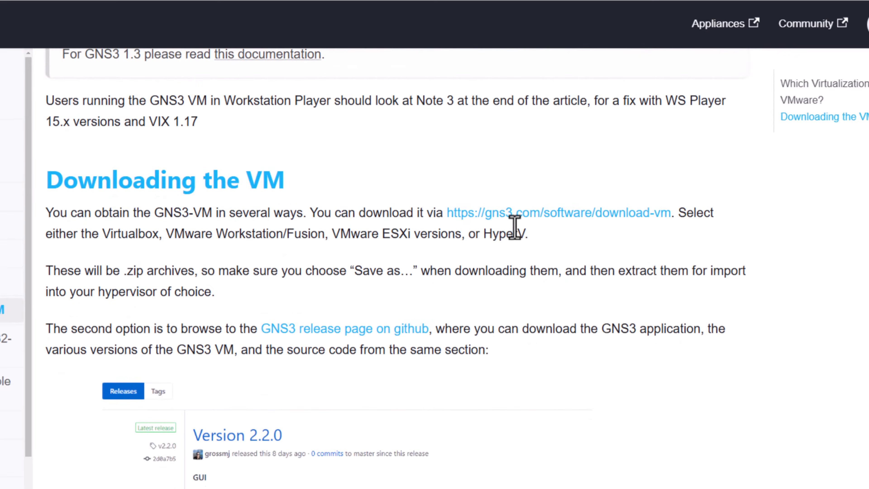
left_click(478, 219)
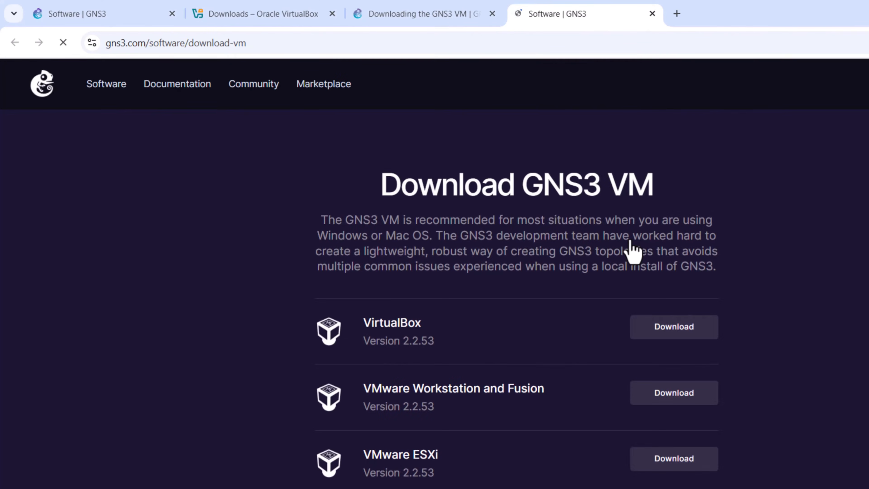
Step: Download the GNS3 VM version 2.2.53 for VirtualBox
scroll(632, 249, "down", 4)
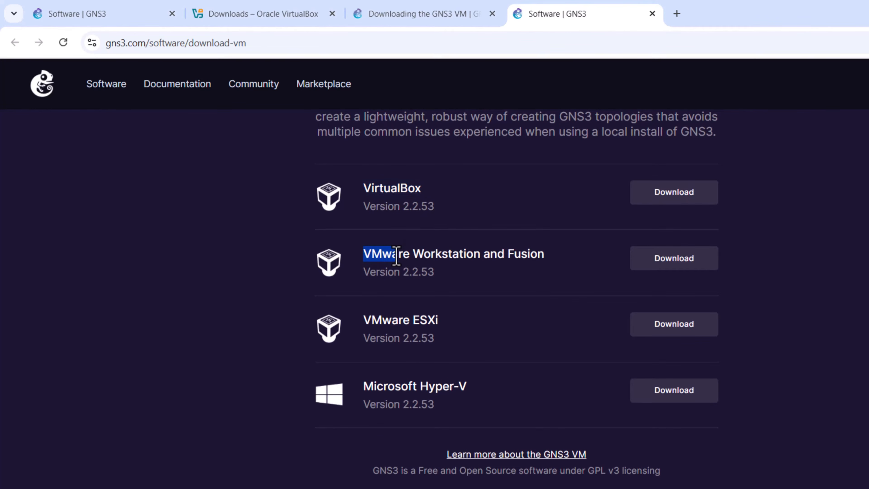
left_click_drag(396, 255, 451, 256)
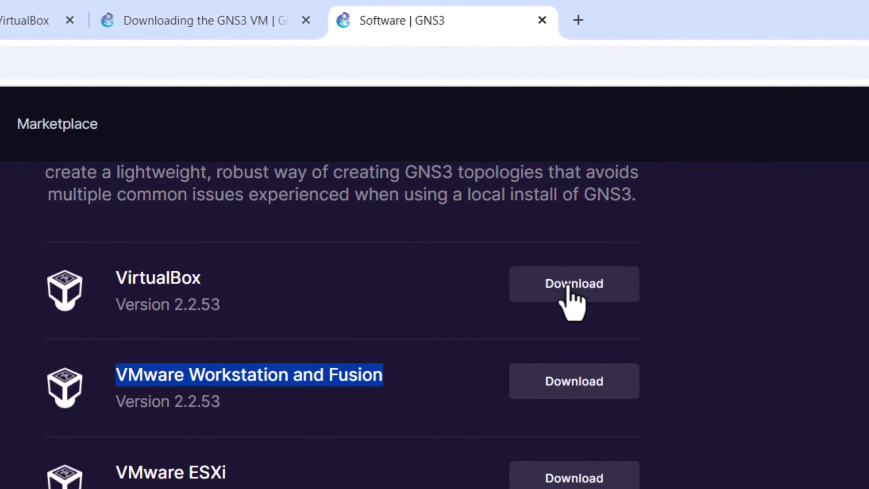
left_click(567, 288)
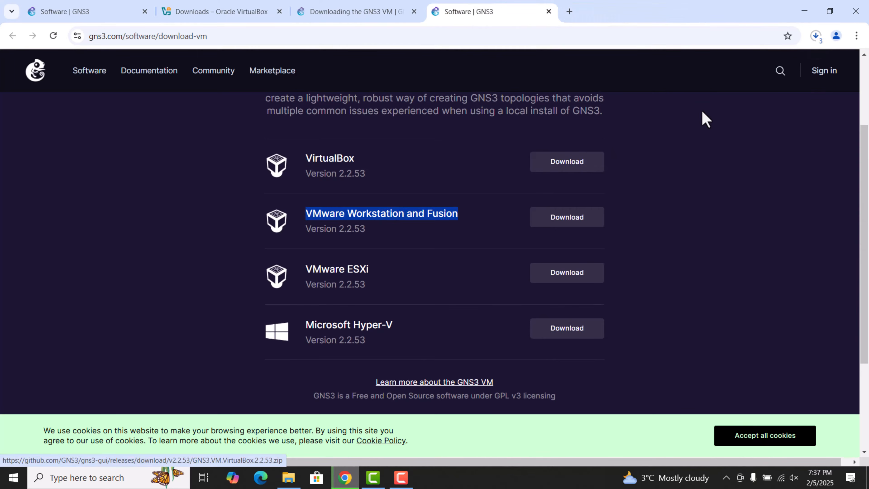
Step: Download the GNS3 VM version 2.2.53 for VMware Workstation and Fusion
left_click(364, 211)
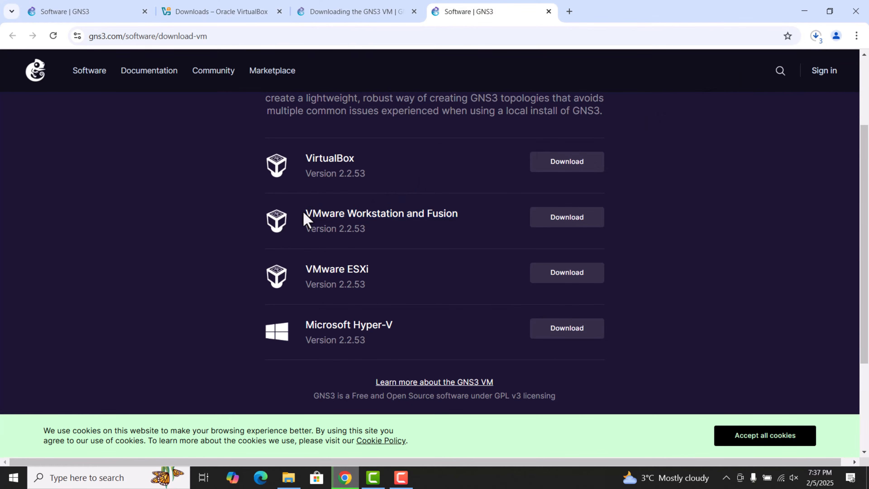
left_click_drag(306, 215, 452, 215)
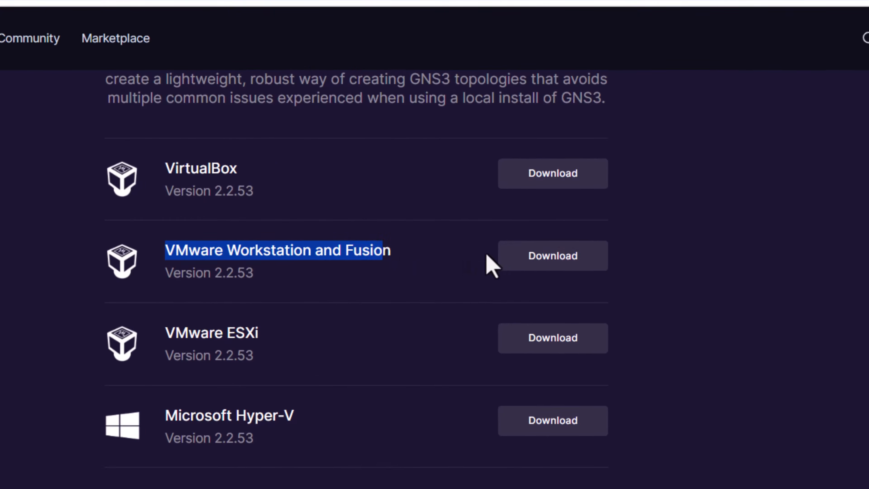
left_click(547, 256)
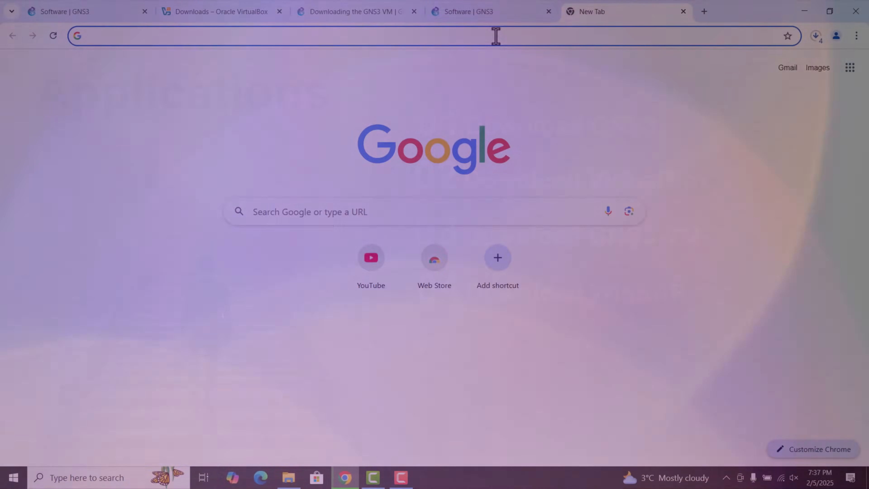
Step: Search the web in a new tab for download winscp
left_click(495, 32)
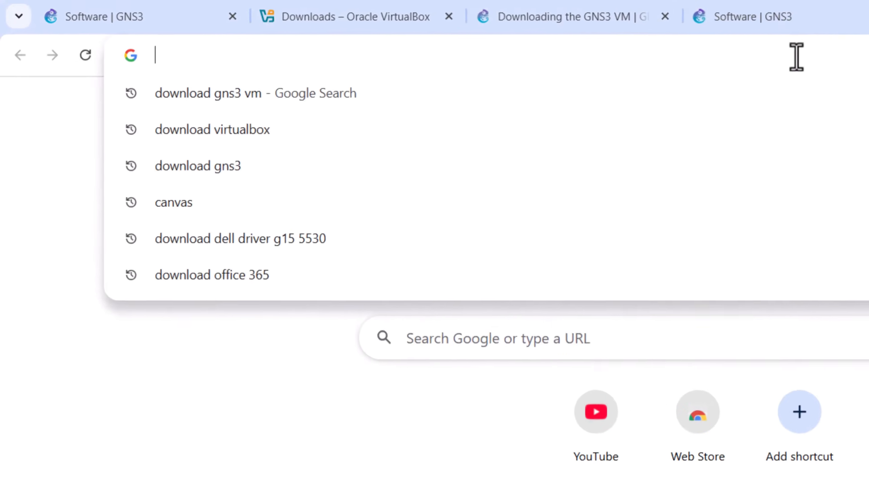
type("download wins")
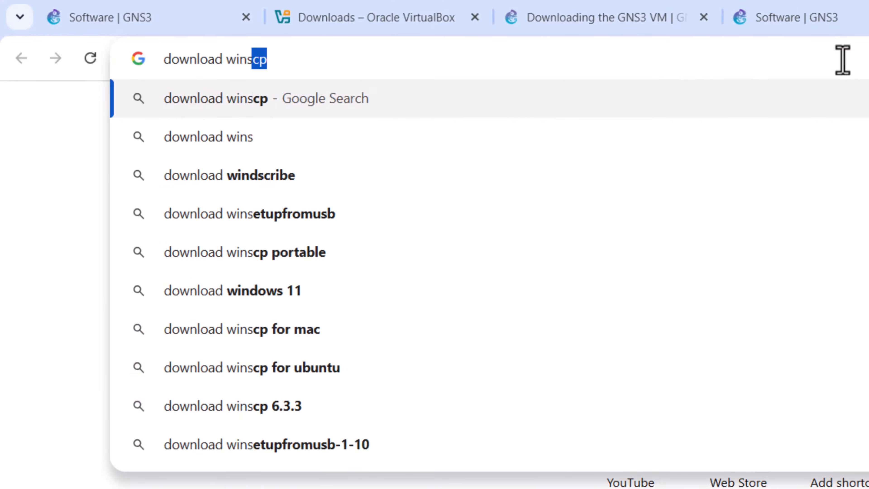
type("cp")
key("Return")
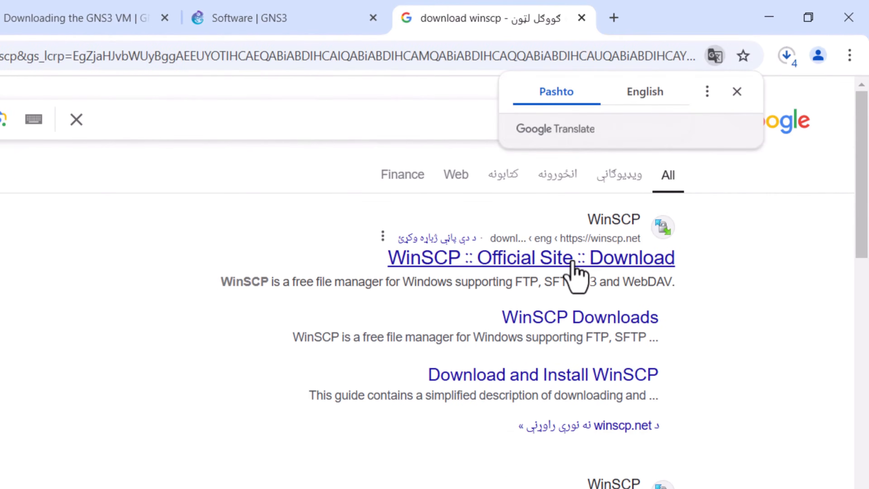
Step: Open the WinSCP official download page and download WinSCP 6.3.6
left_click(573, 264)
scroll(476, 208, "down", 5)
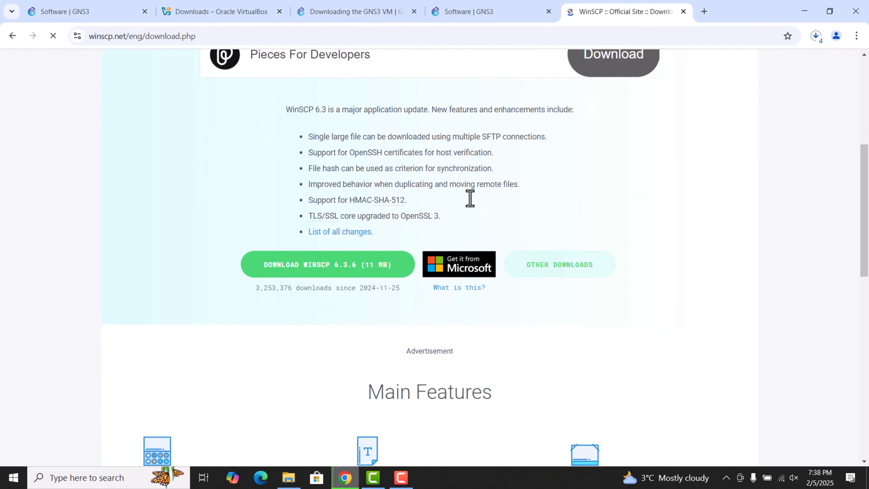
scroll(470, 198, "down", 4)
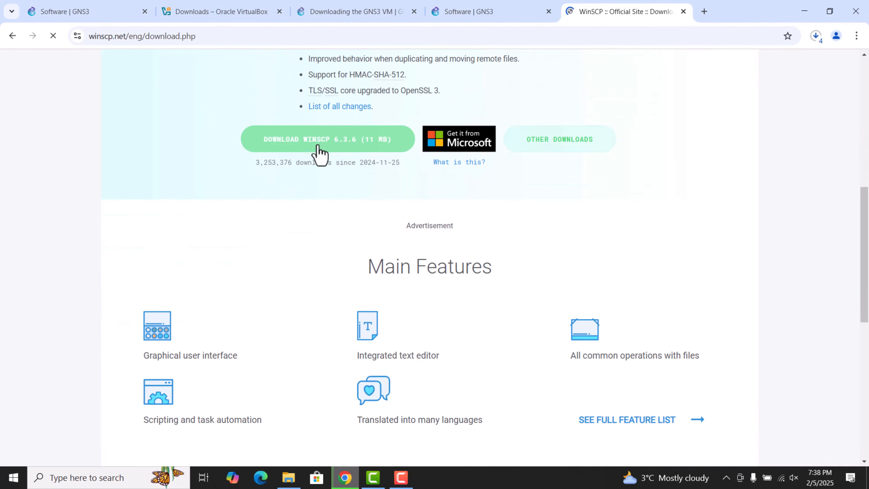
left_click(318, 150)
left_click(504, 190)
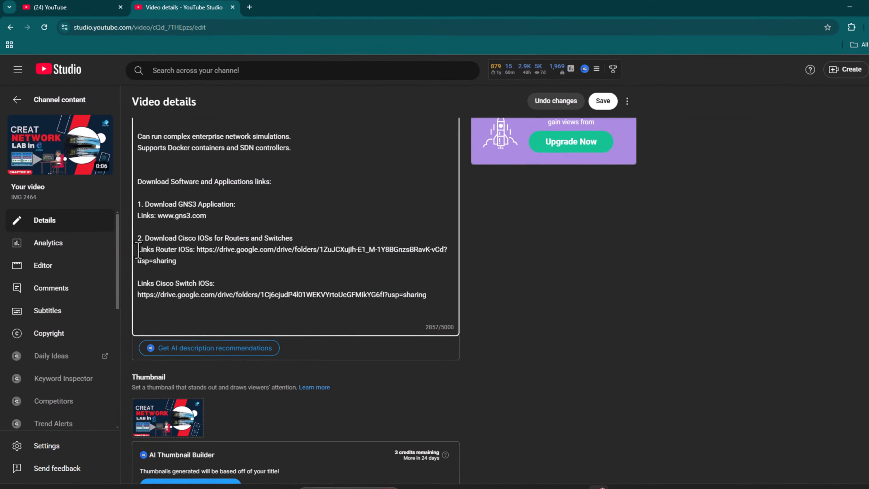
Step: Copy the router IOS Google Drive link from the video description and open it in a new tab
left_click_drag(138, 250, 177, 262)
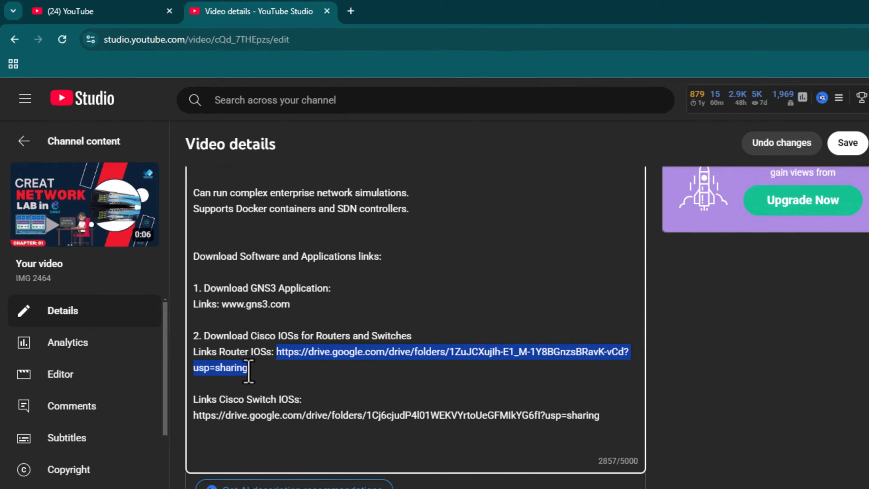
right_click(249, 371)
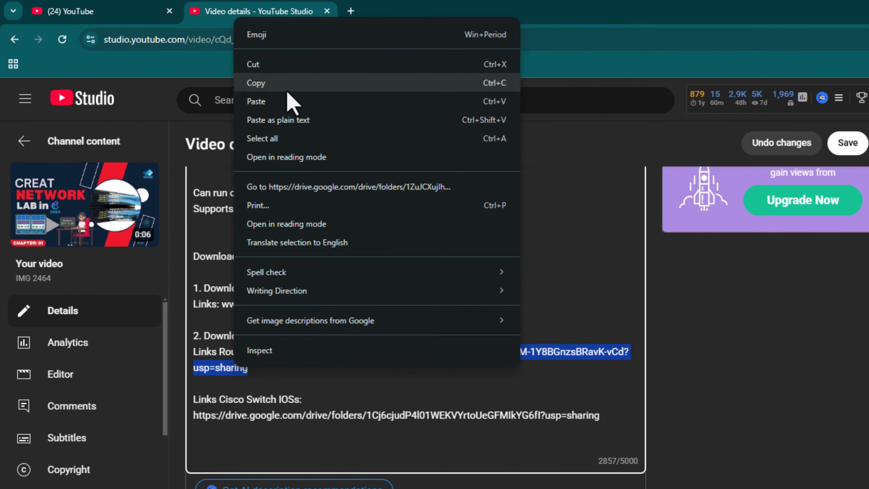
left_click(243, 84)
left_click(351, 12)
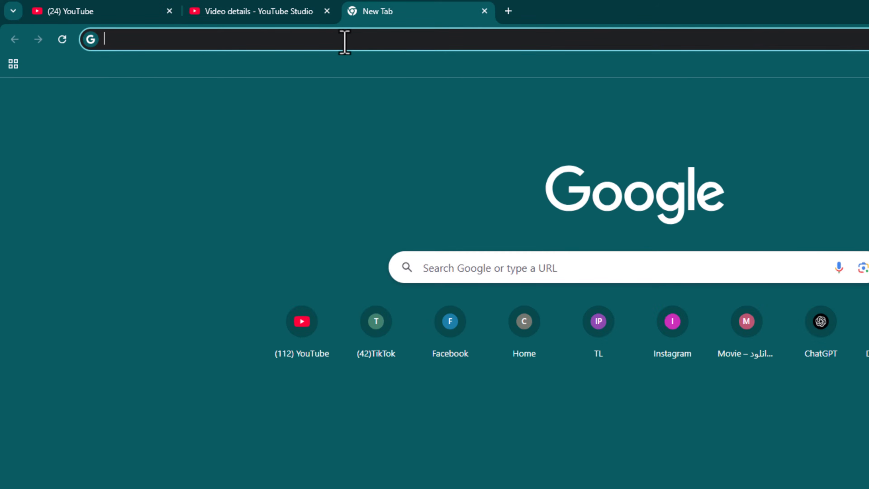
left_click(345, 40)
key("ctrl+v")
key("Return")
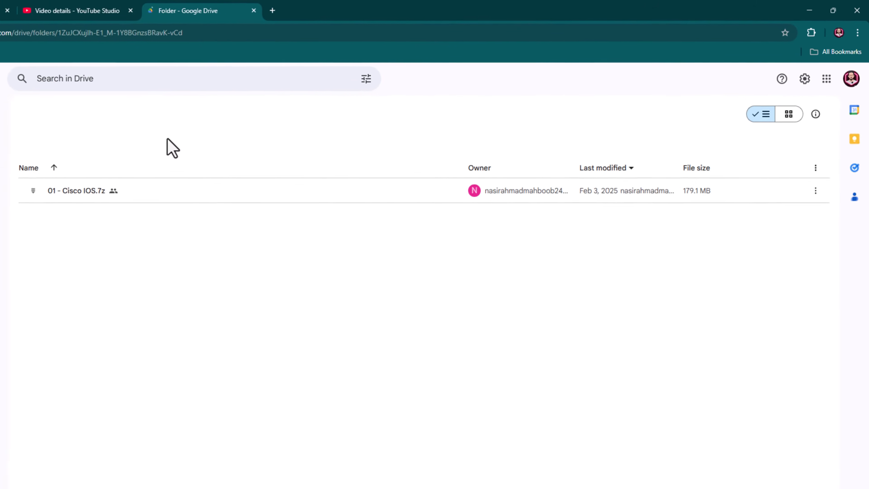
Step: Download the Cisco router IOS file from the Google Drive folder
mouse_move(732, 196)
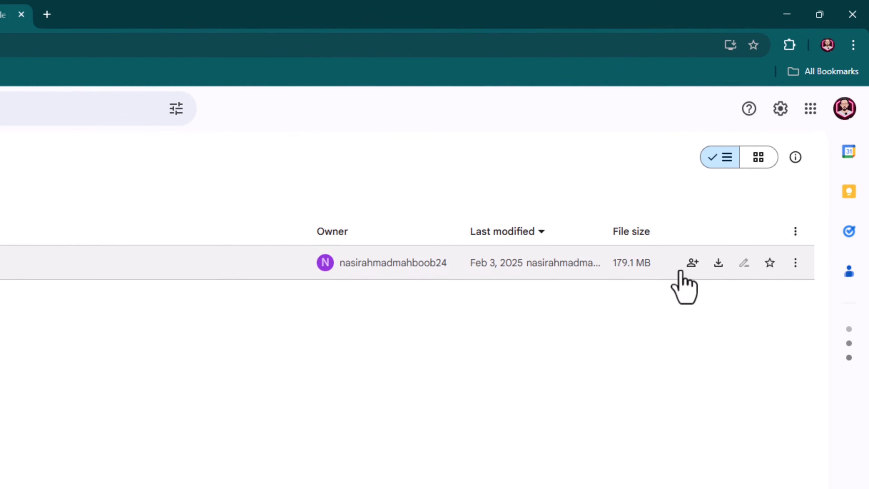
left_click(719, 264)
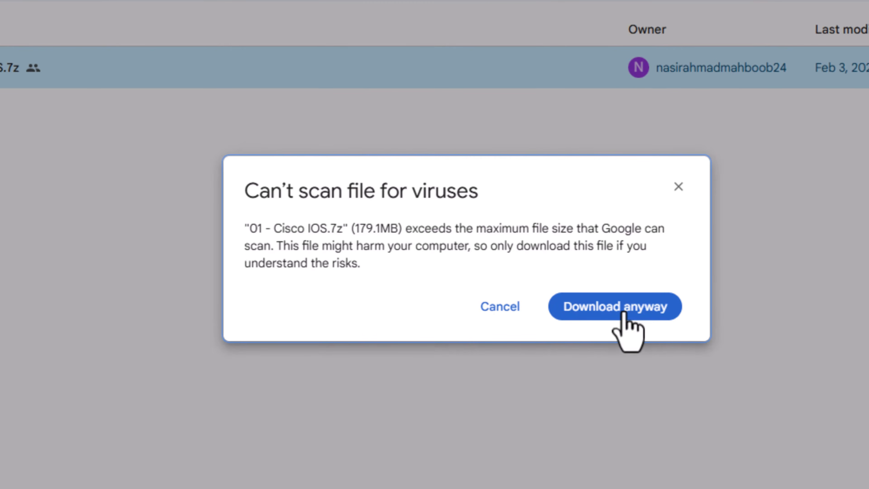
left_click(623, 312)
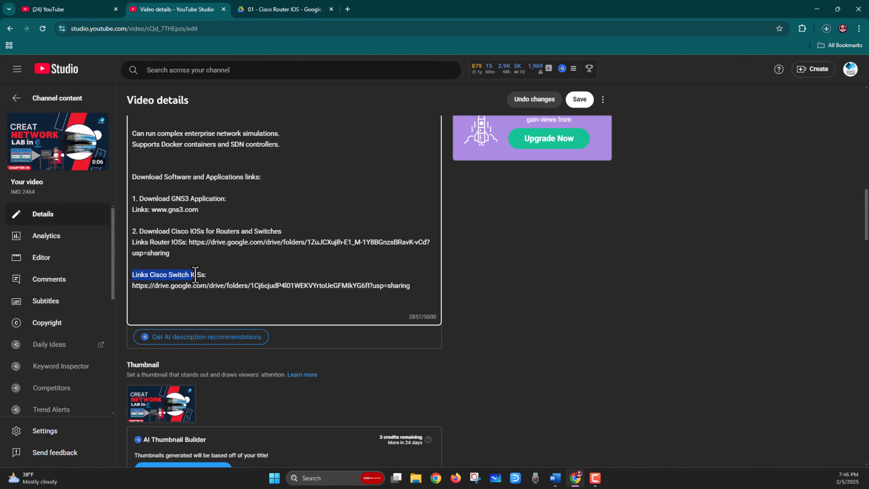
Step: Copy the Cisco switch IOS Google Drive link from the description and open it in a new tab
left_click_drag(133, 285, 394, 286)
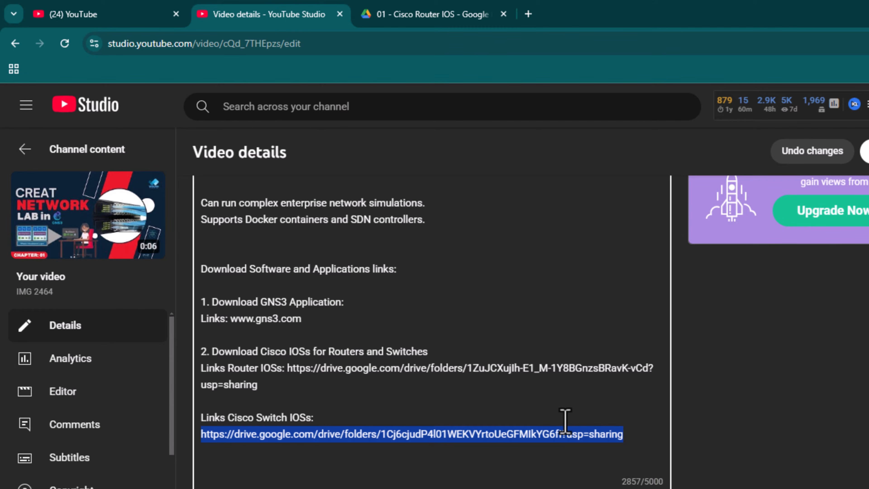
left_click(527, 14)
left_click(521, 44)
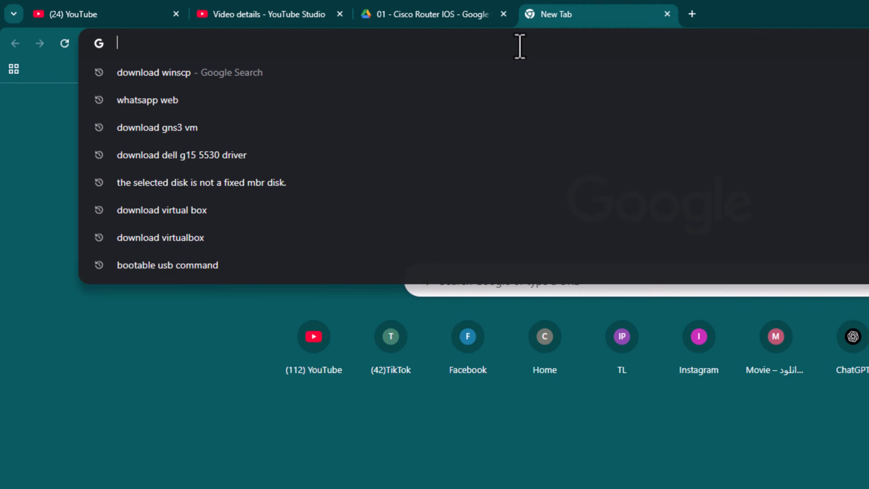
key("ctrl+v")
key("Return")
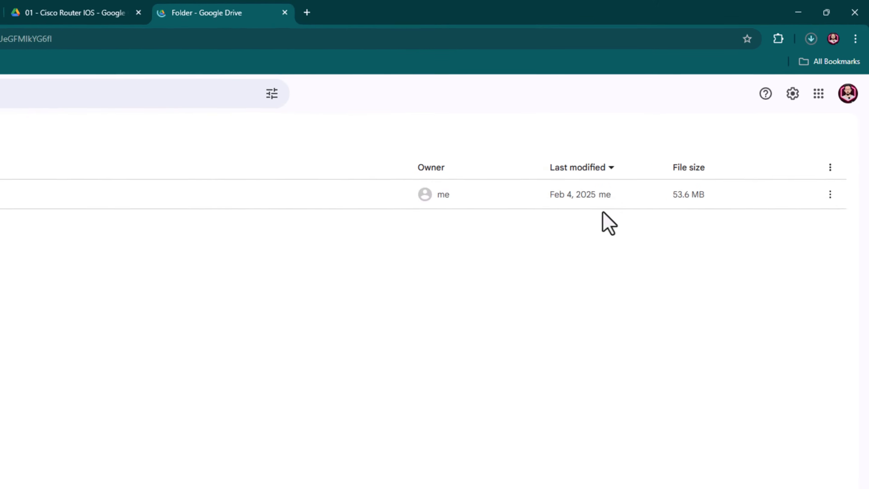
Step: Run the GNS3 2.2.52 installer, accept the licence and keep the default install folder C:\Program Files\GNS3
mouse_move(744, 145)
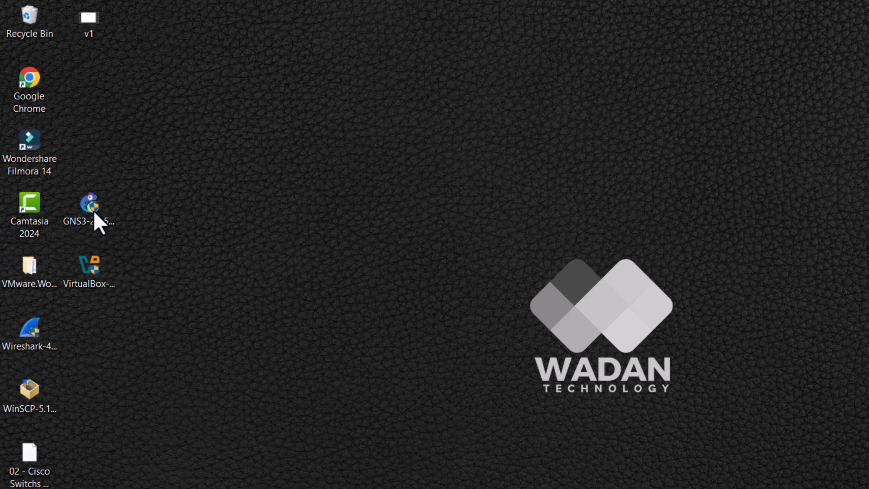
double_click(94, 214)
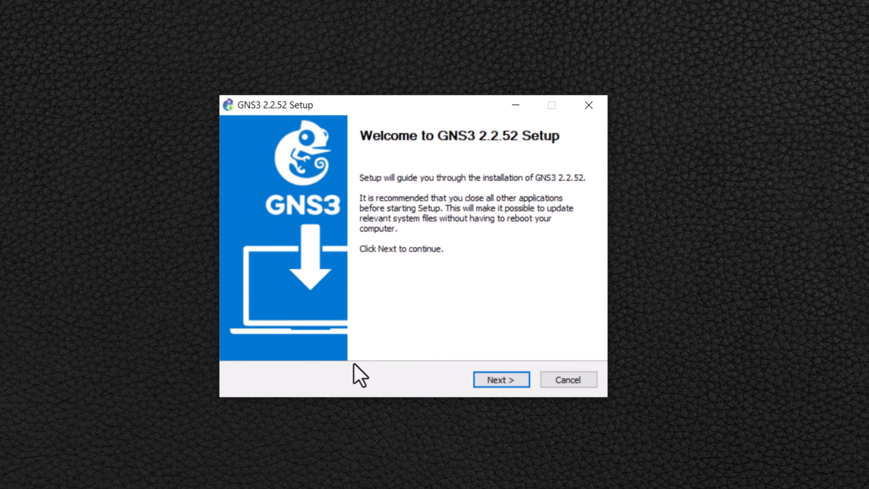
left_click(506, 380)
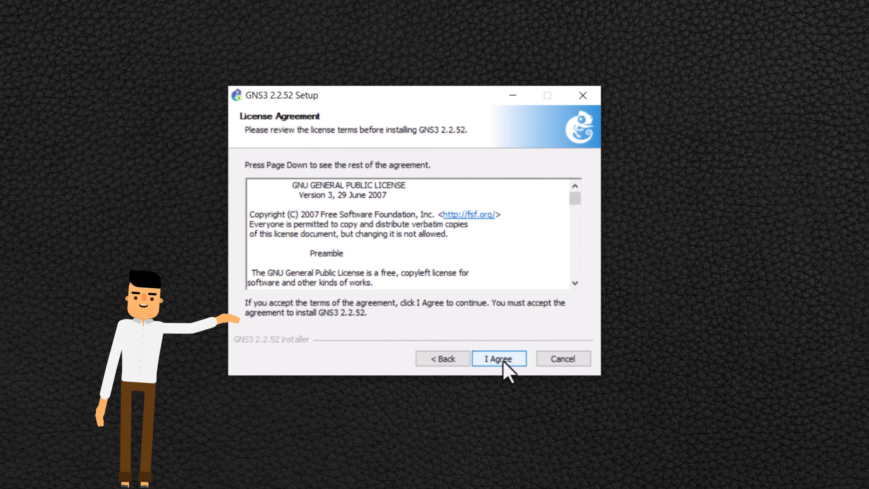
left_click(504, 360)
left_click(503, 360)
left_click(512, 365)
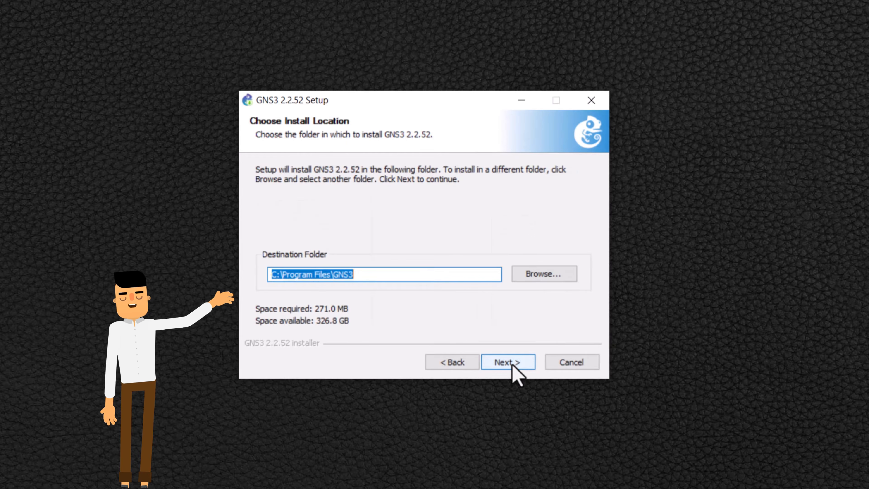
left_click(512, 363)
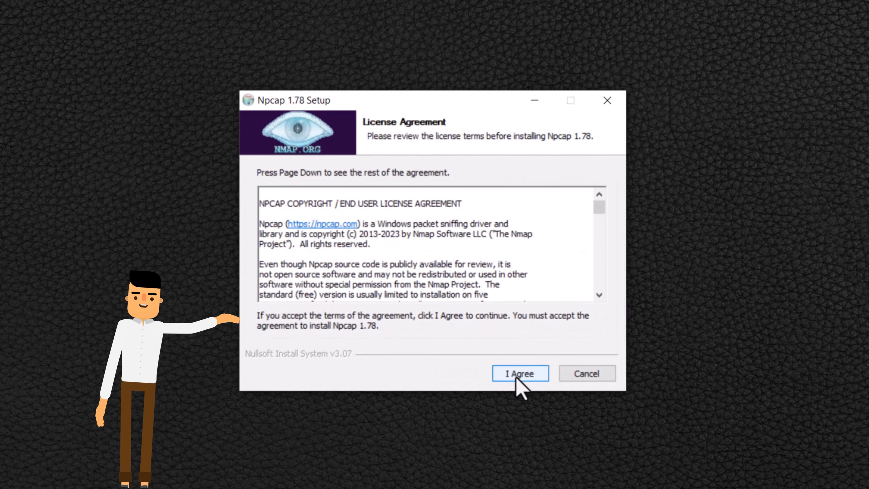
Step: Install Npcap 1.78 with its default installation options after accepting its licence
left_click(517, 378)
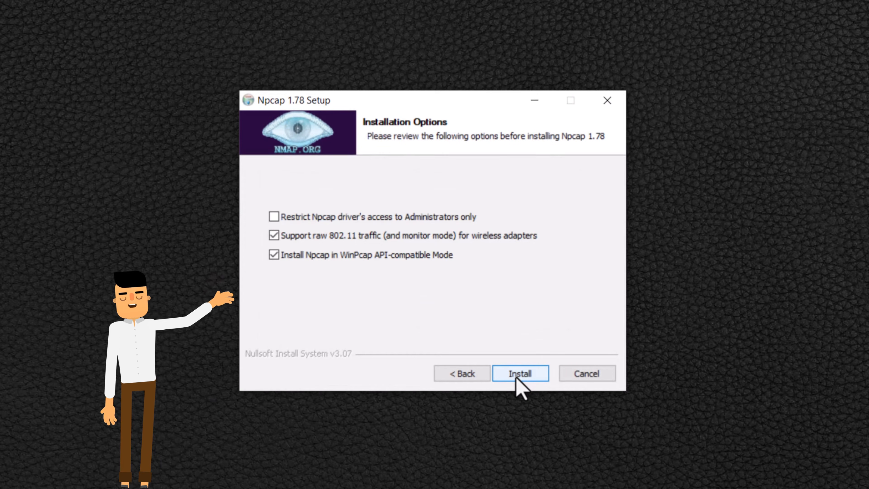
left_click(519, 374)
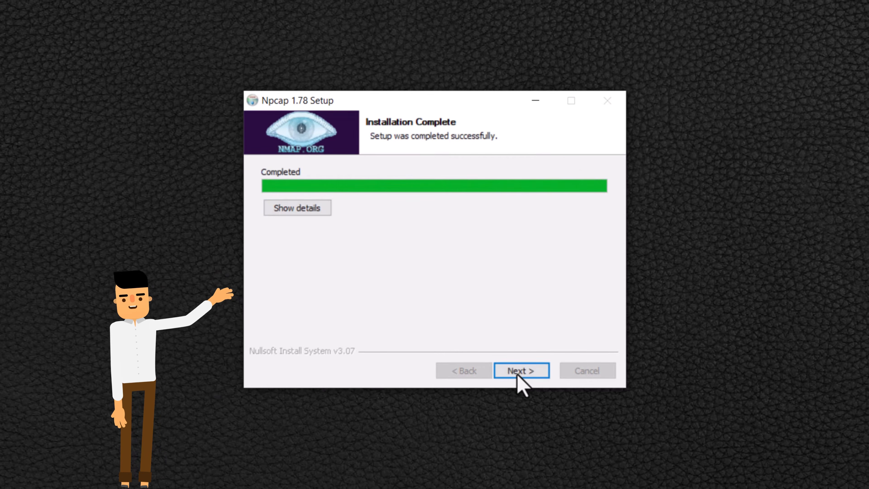
left_click(517, 374)
left_click(517, 373)
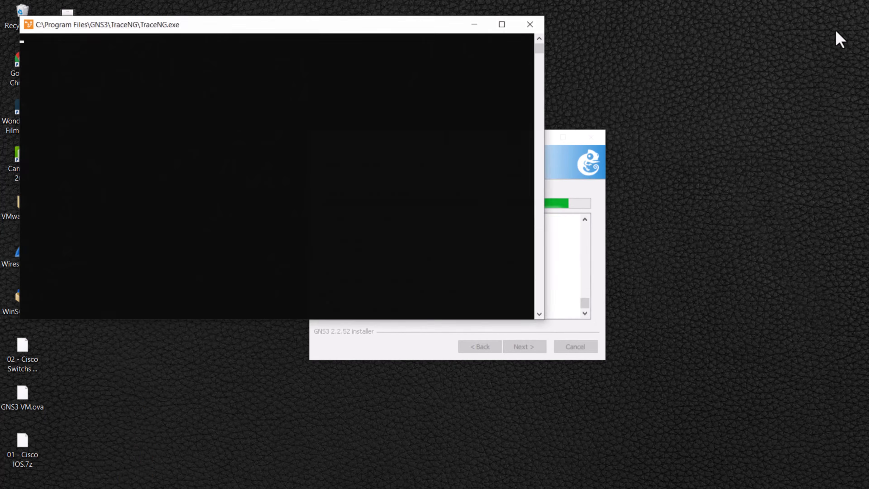
Step: Accept the TraceNG and Solar-PuTTY licence agreements and submit an e-mail address in each prompt
left_click(409, 228)
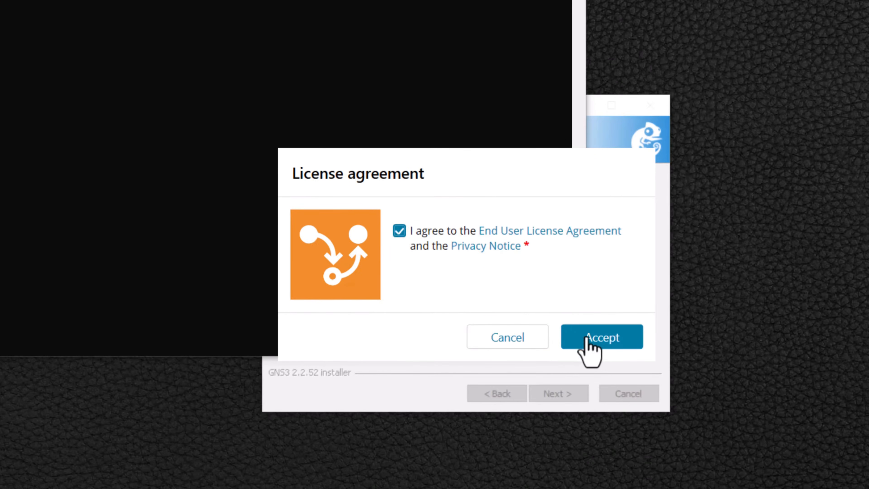
left_click(540, 309)
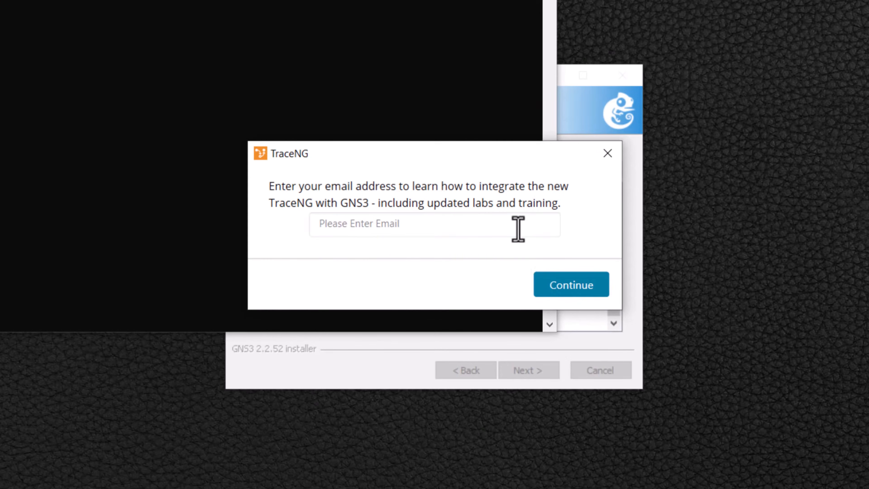
left_click(518, 228)
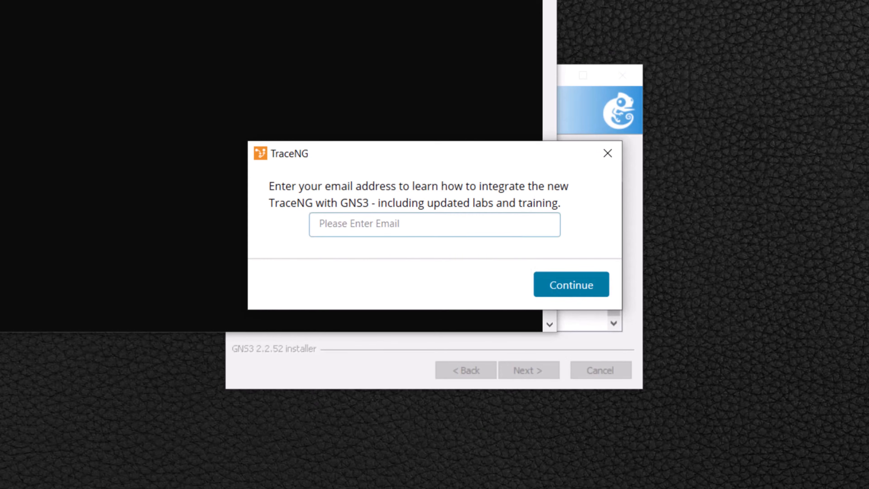
key("ctrl+v")
left_click(561, 284)
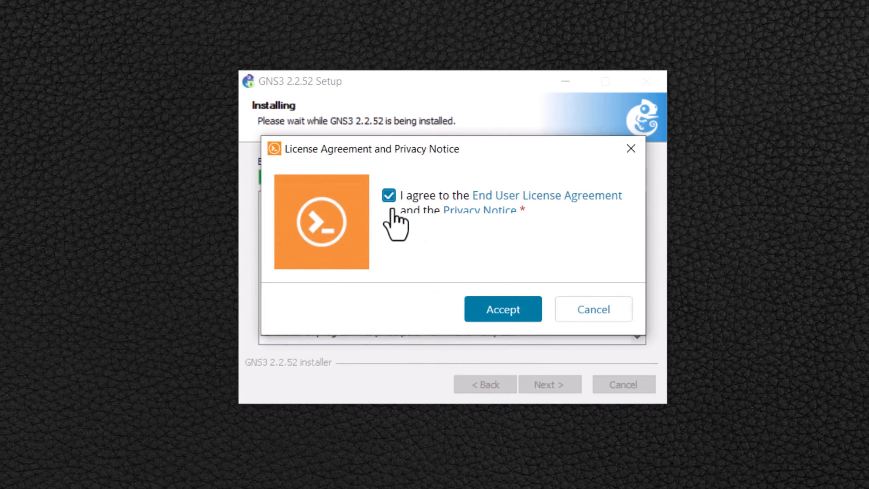
left_click(479, 315)
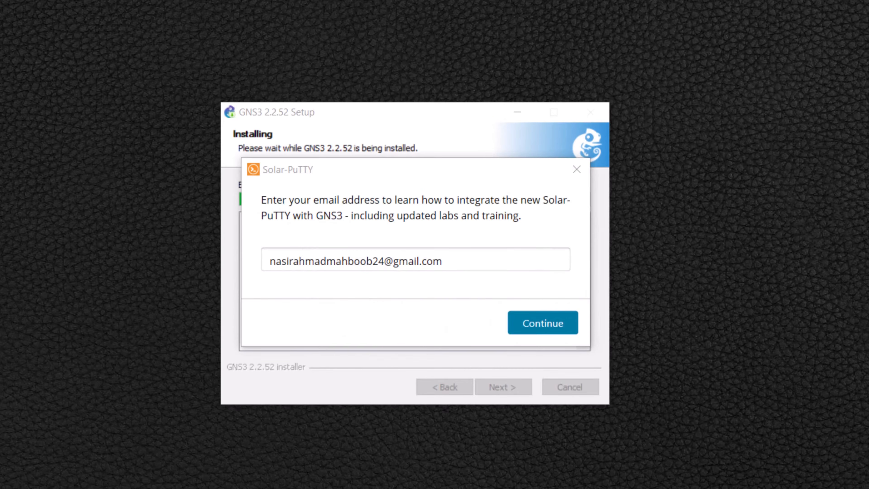
left_click(548, 324)
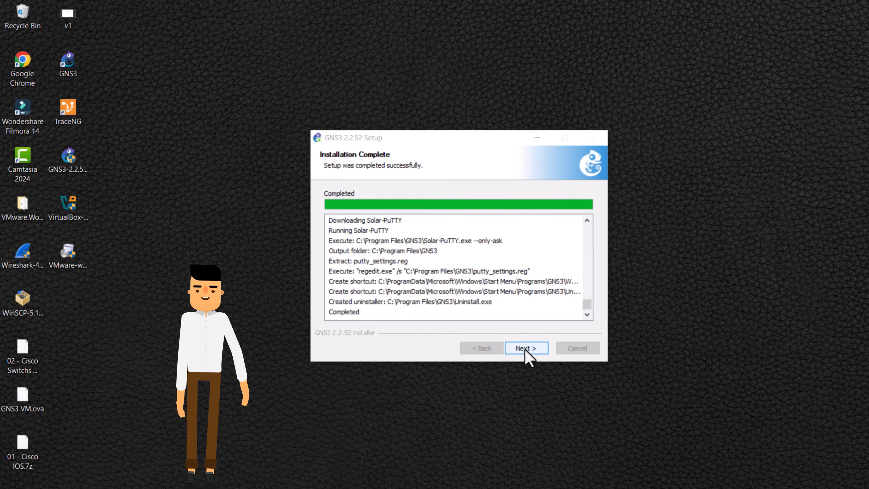
Step: Decline the SolarWinds Standard Toolset offer and finish GNS3 setup with Start GNS3 checked
left_click(524, 349)
left_click(456, 292)
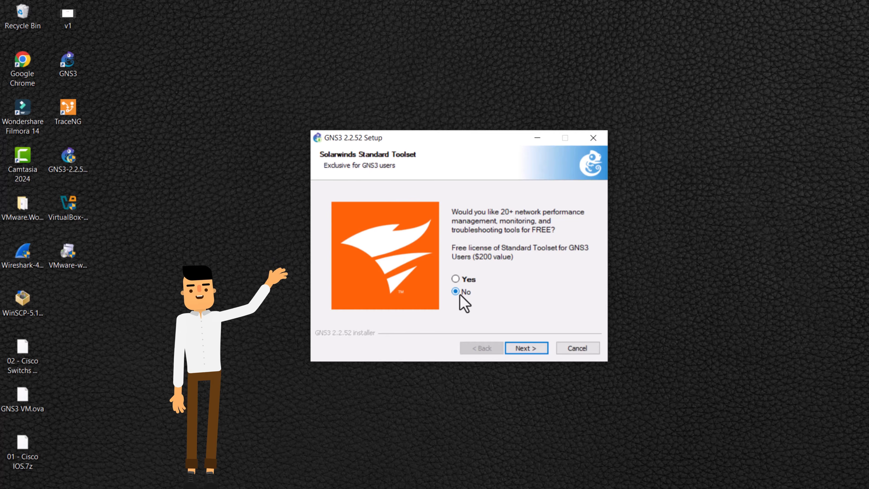
left_click(526, 347)
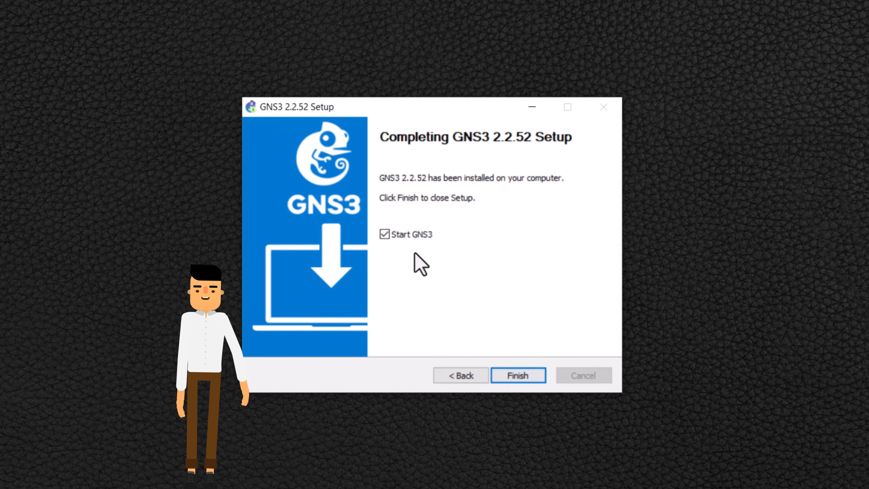
left_click(530, 374)
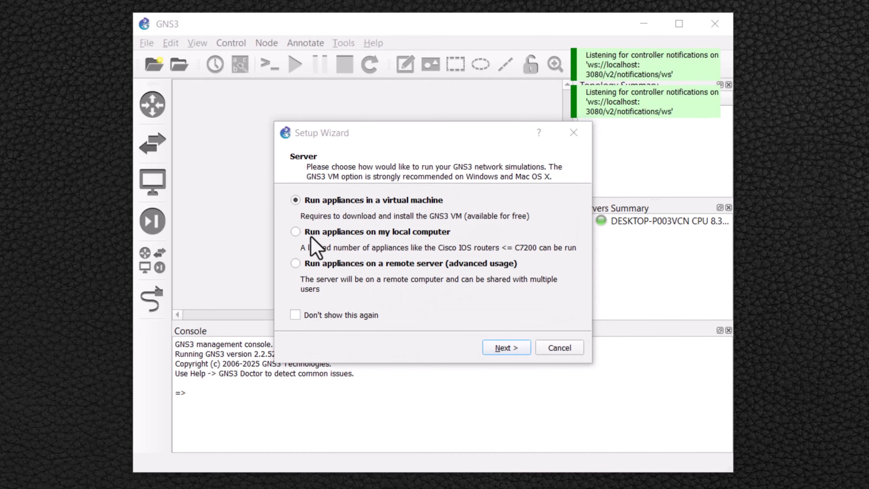
Step: Set the GNS3 Setup Wizard to run appliances on the local computer using the localhost server on port 3080
left_click(295, 231)
left_click(506, 348)
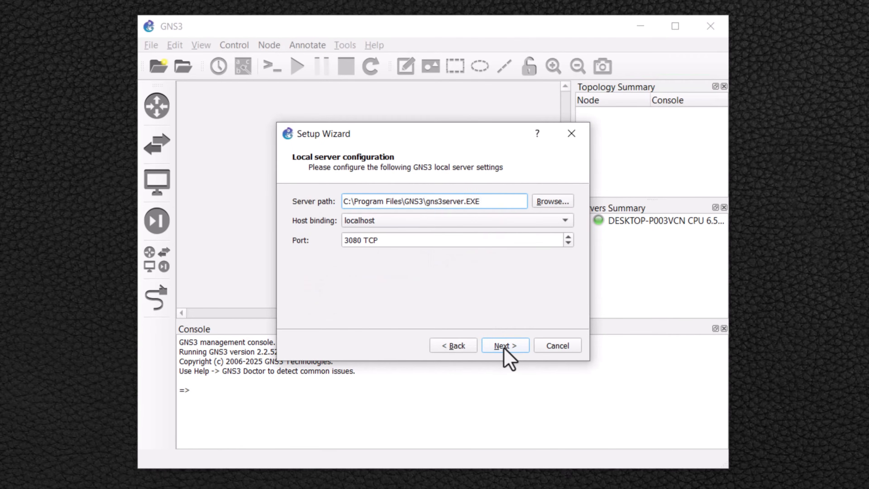
left_click(504, 348)
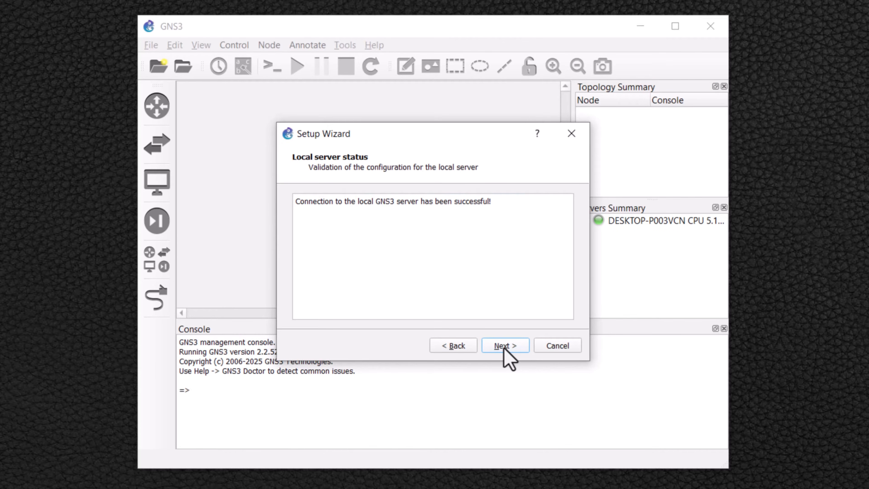
left_click(504, 345)
left_click(504, 347)
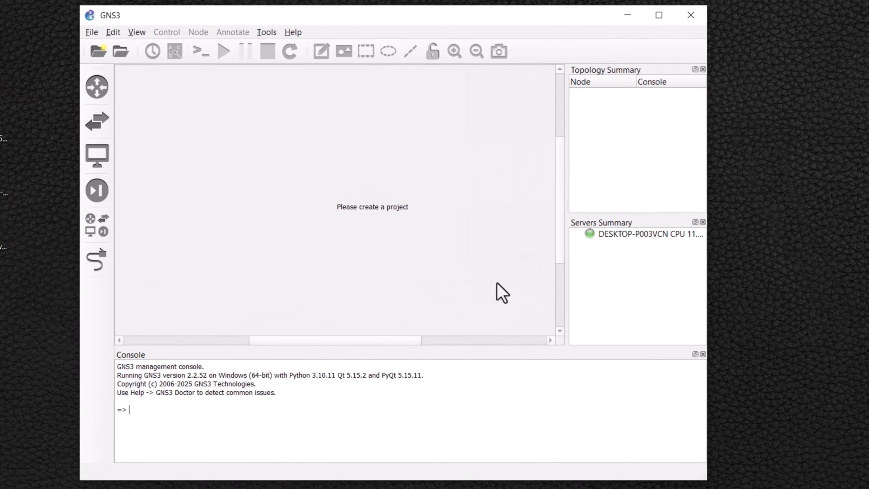
Step: Browse the GNS3 device category panels, such as routers, switches, end devices and security devices
left_click(615, 234)
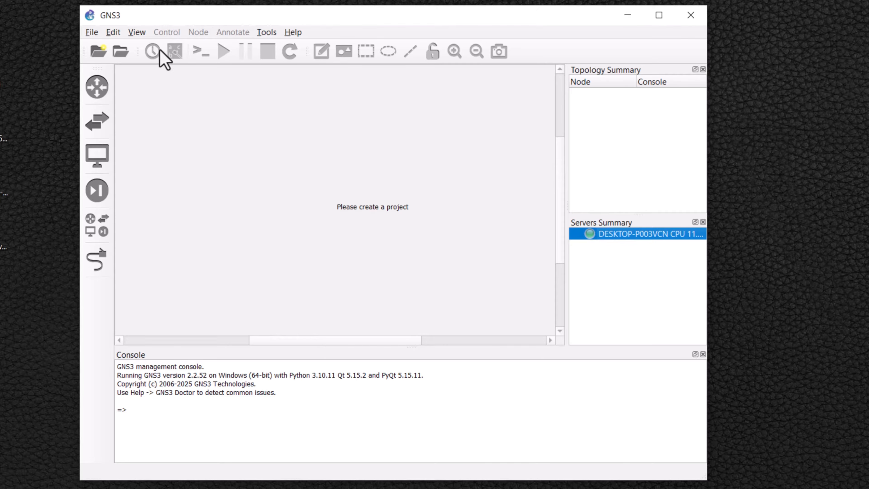
left_click(97, 92)
left_click(97, 121)
left_click(97, 159)
left_click(96, 192)
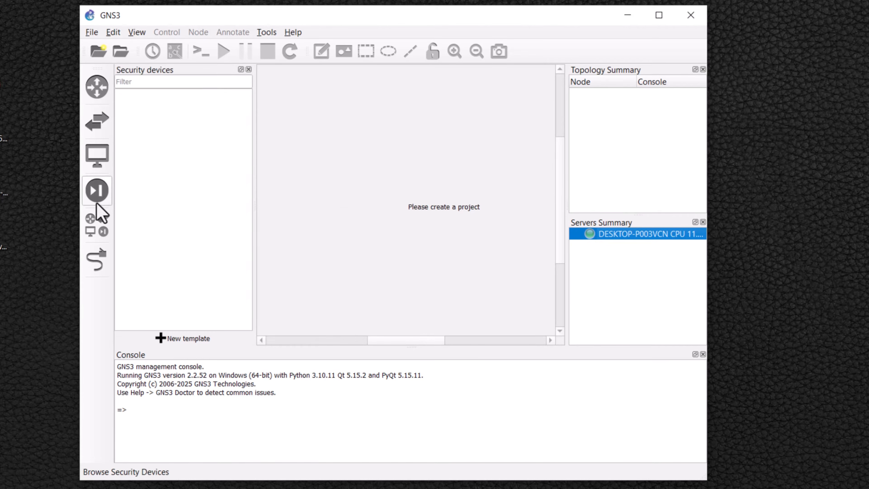
left_click(96, 225)
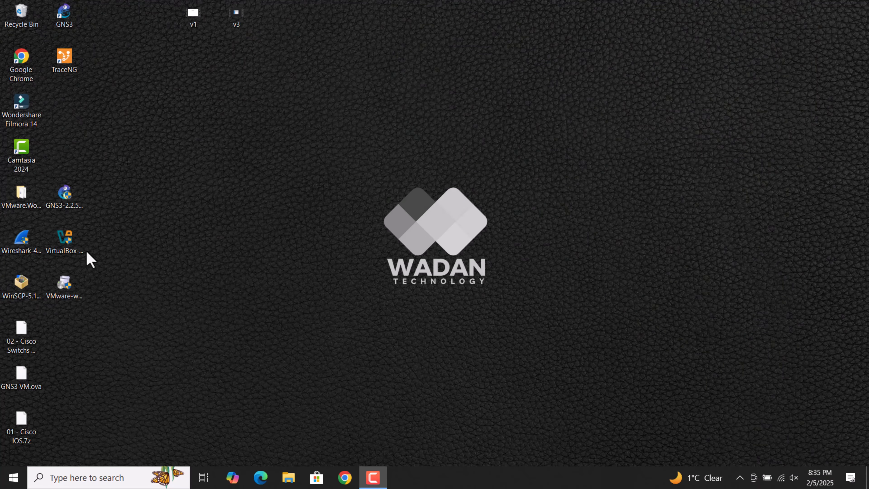
Step: Install Oracle VirtualBox 7.1.6 as administrator, accepting the licence terms and default features
right_click(64, 245)
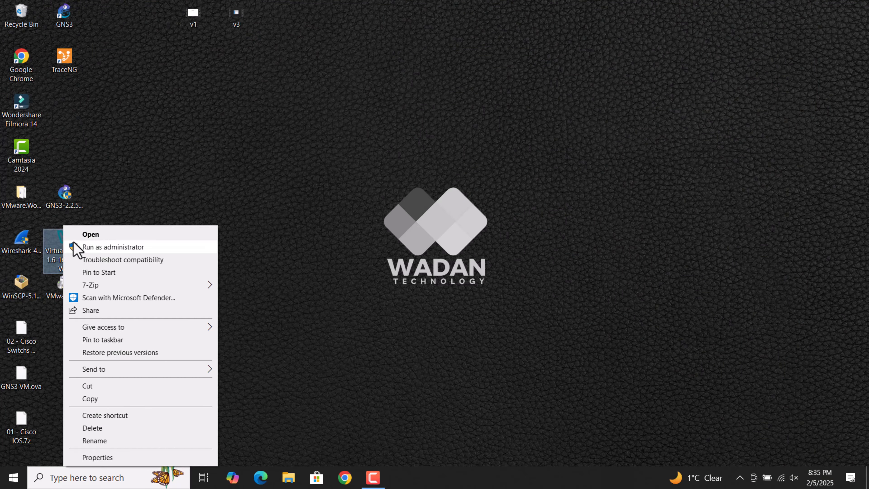
left_click(105, 247)
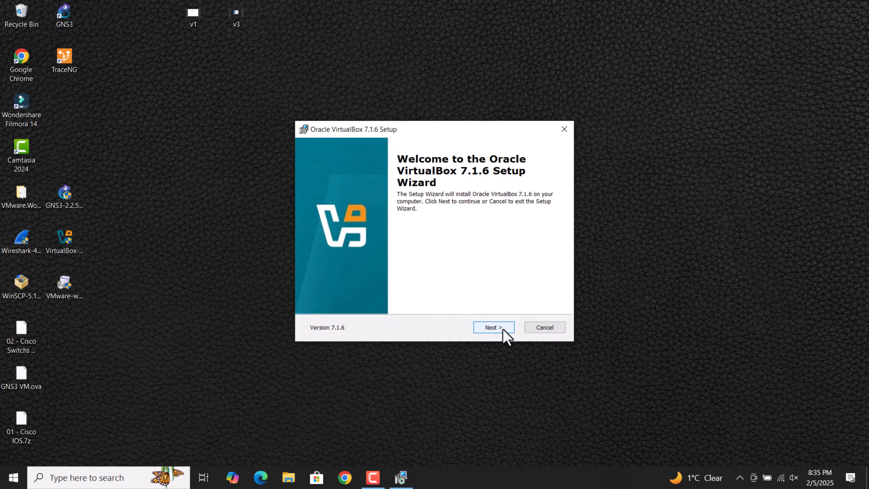
left_click(494, 327)
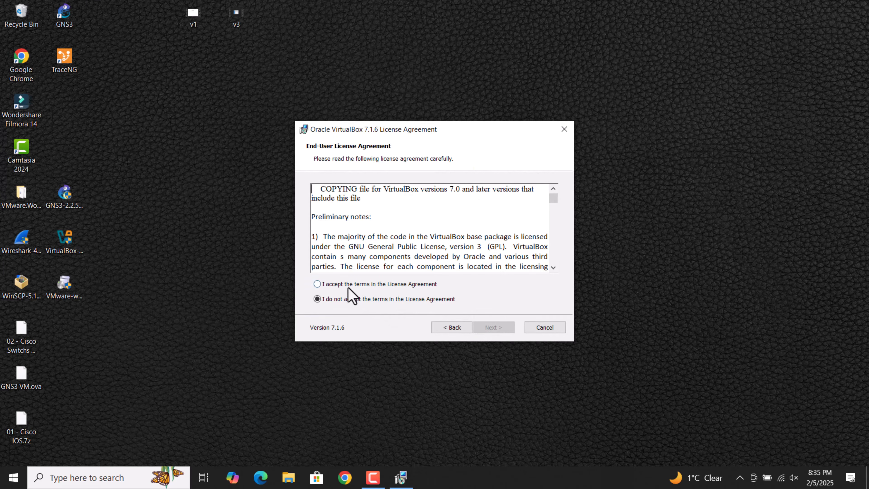
left_click(348, 285)
left_click(495, 328)
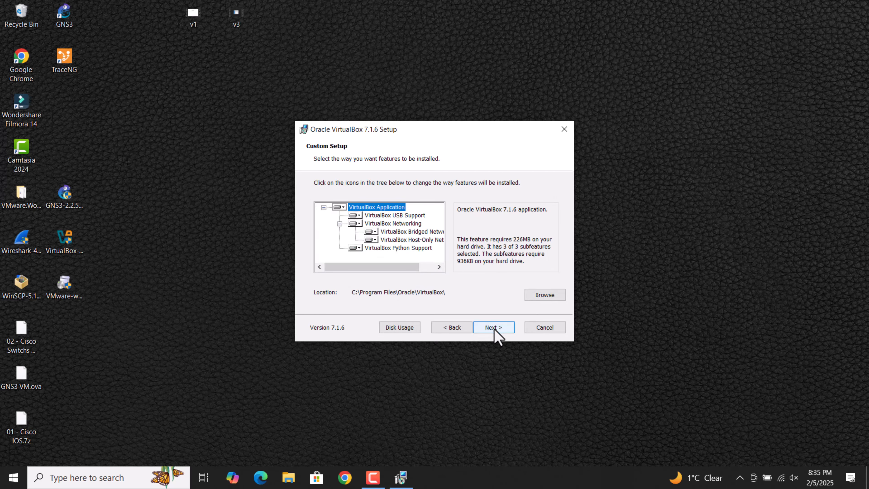
left_click(494, 327)
left_click(494, 328)
left_click(494, 327)
left_click(494, 327)
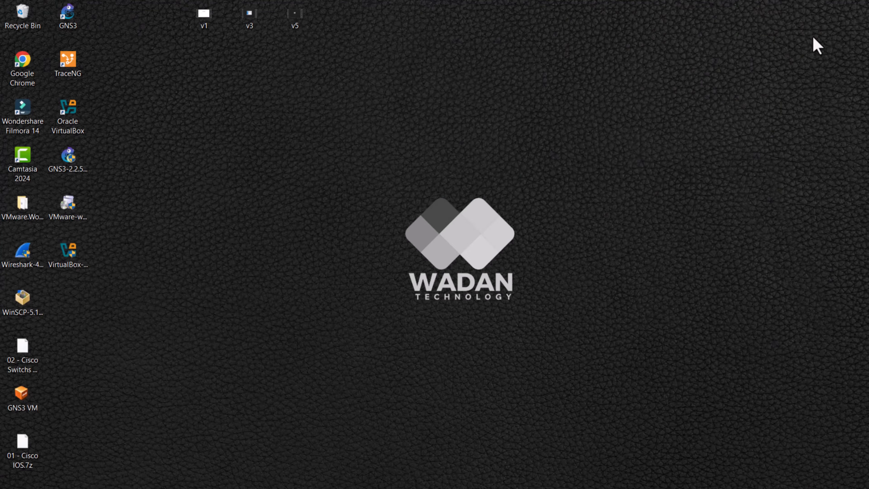
Step: Install VMware Workstation Pro 17 as administrator with the licence accepted and default settings, then launch it
left_click(68, 207)
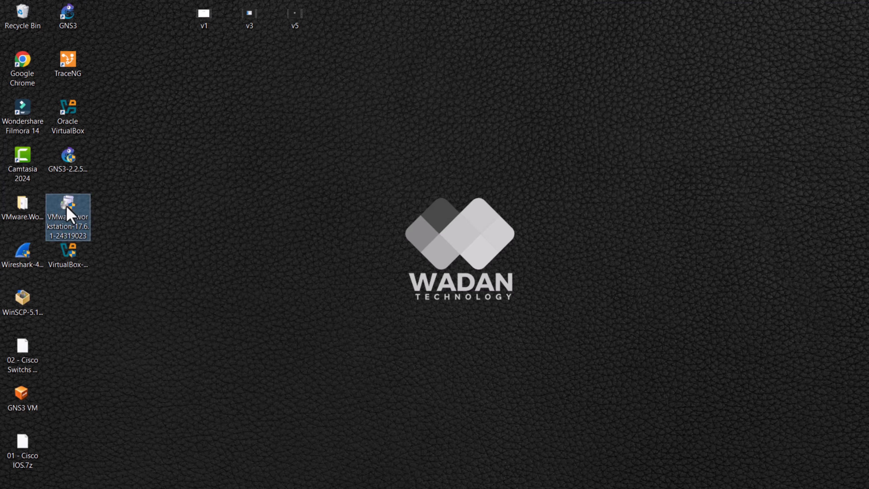
right_click(68, 206)
left_click(122, 228)
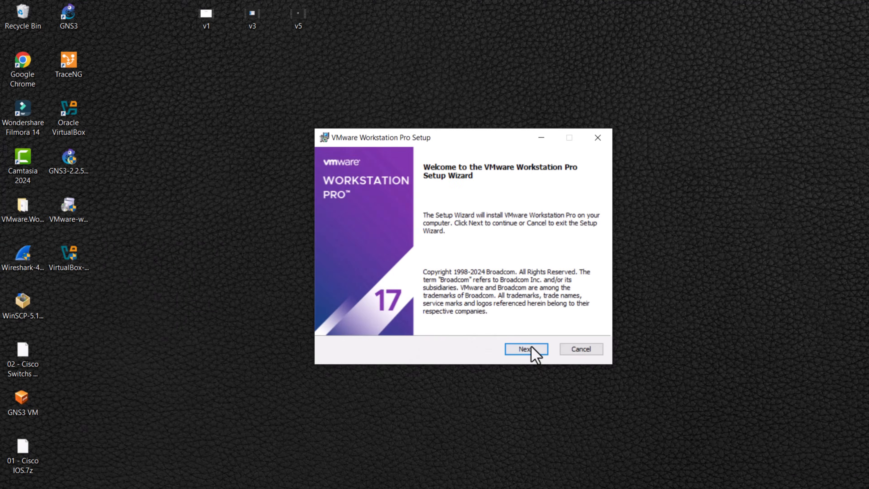
left_click(531, 349)
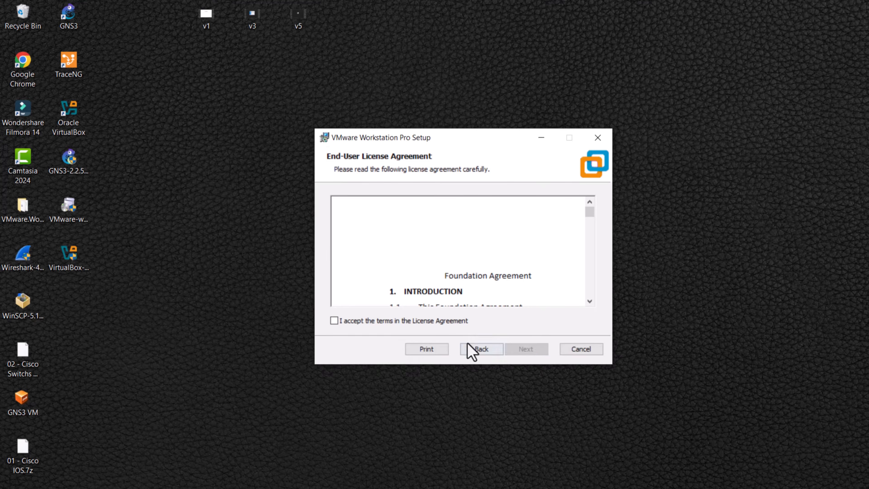
left_click(386, 324)
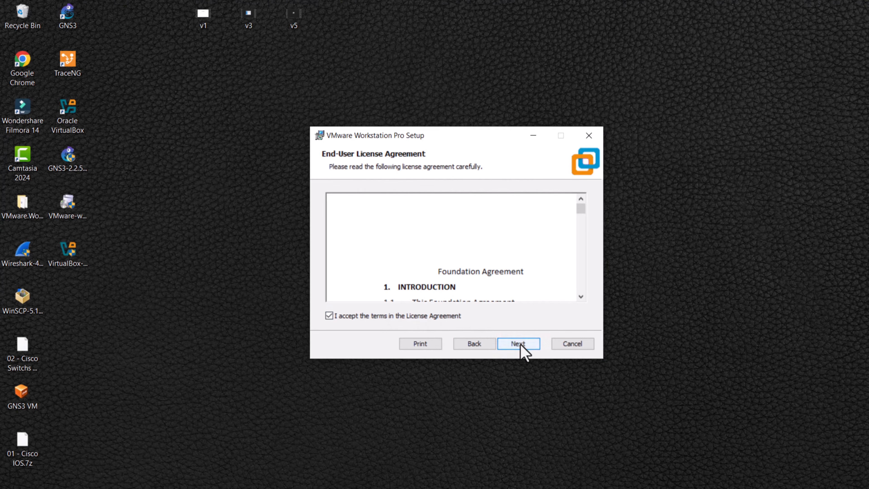
left_click(527, 349)
left_click(520, 344)
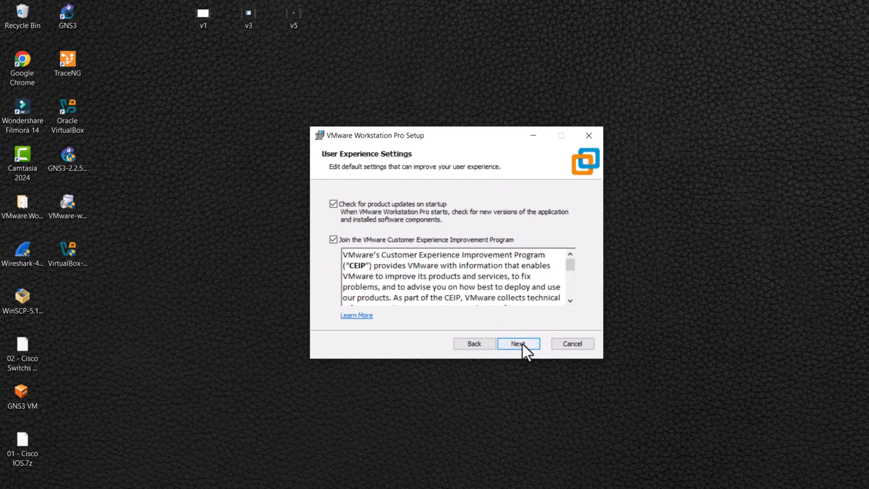
left_click(521, 344)
left_click(521, 343)
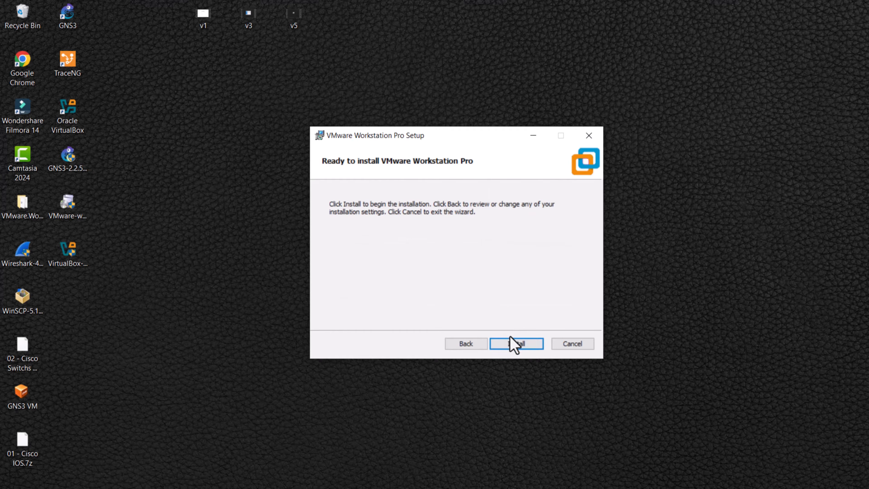
left_click(510, 338)
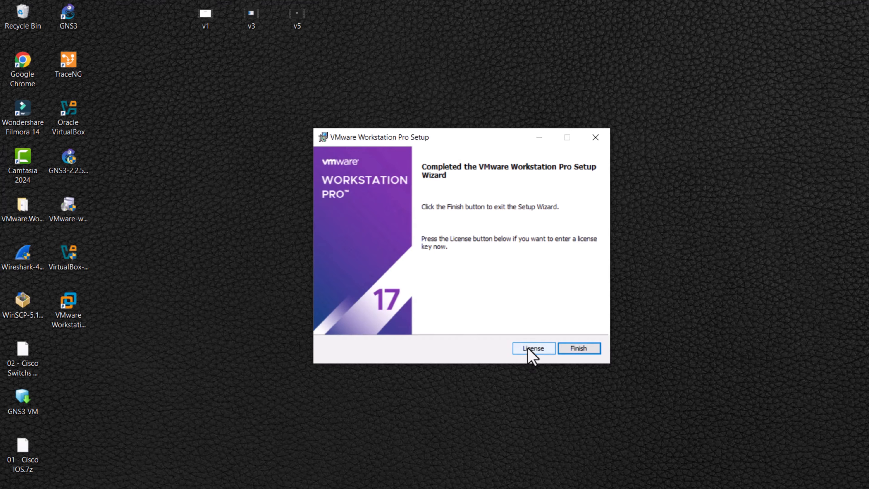
left_click(578, 348)
double_click(68, 301)
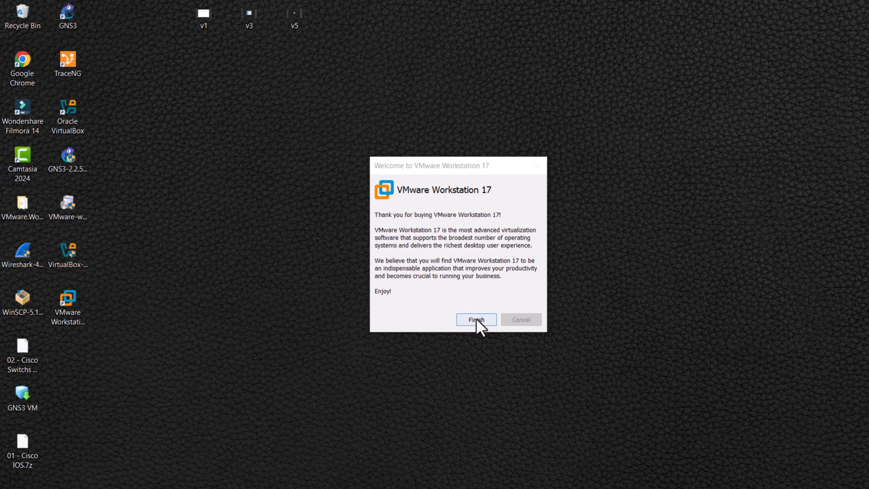
Step: Close the VMware welcome dialog and install WinSCP 5.17.5 as administrator for all users with the typical installation
left_click(476, 319)
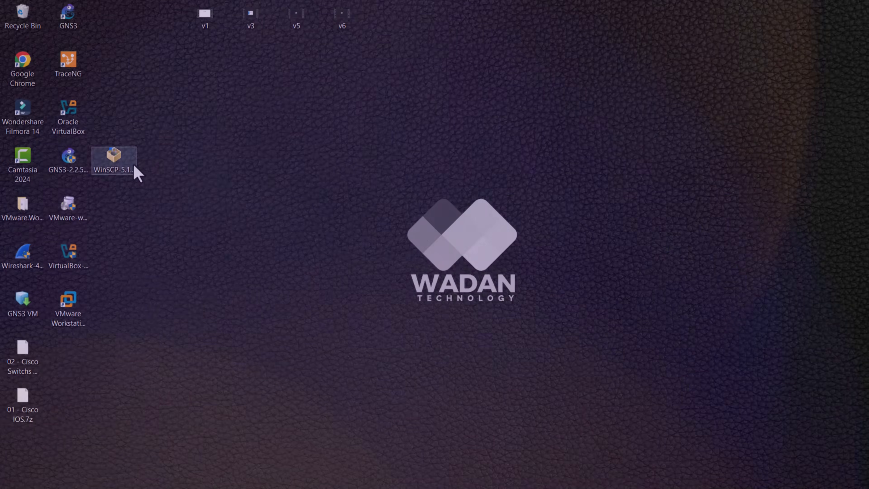
right_click(121, 169)
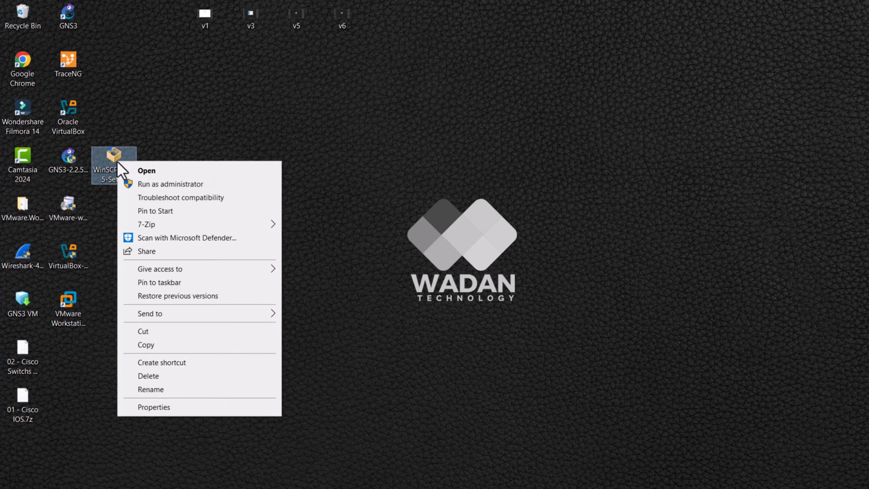
left_click(153, 187)
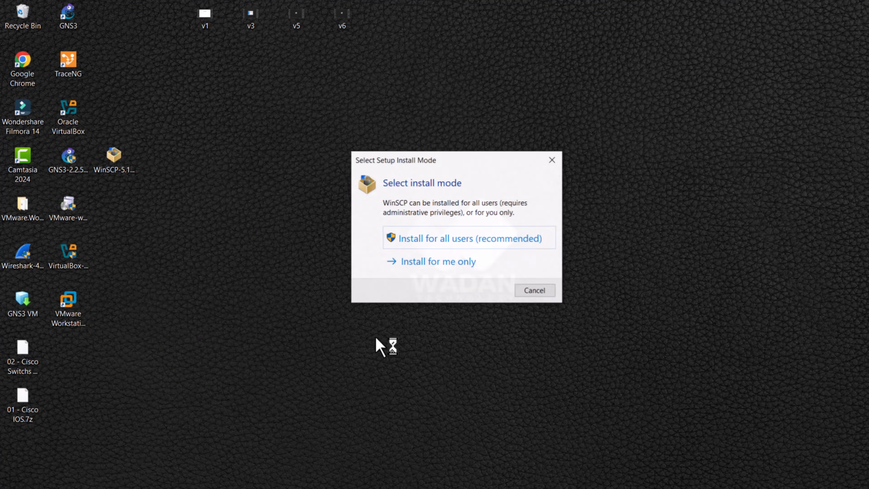
left_click(424, 241)
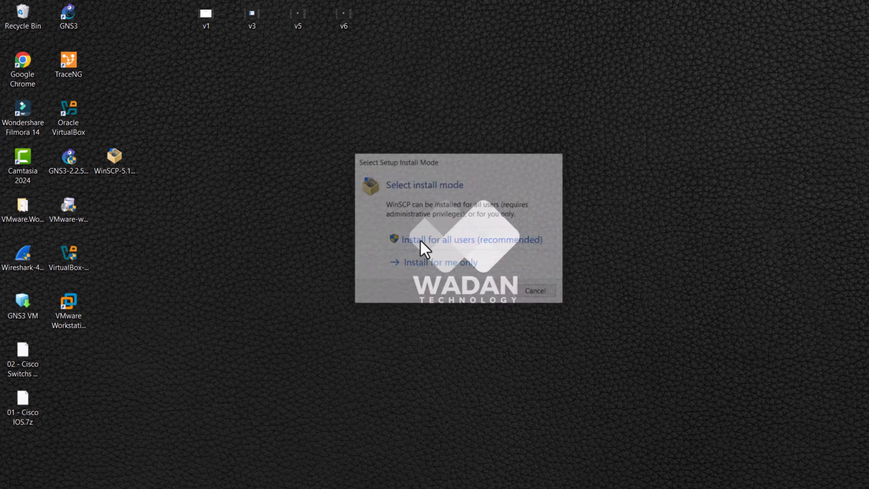
left_click(555, 372)
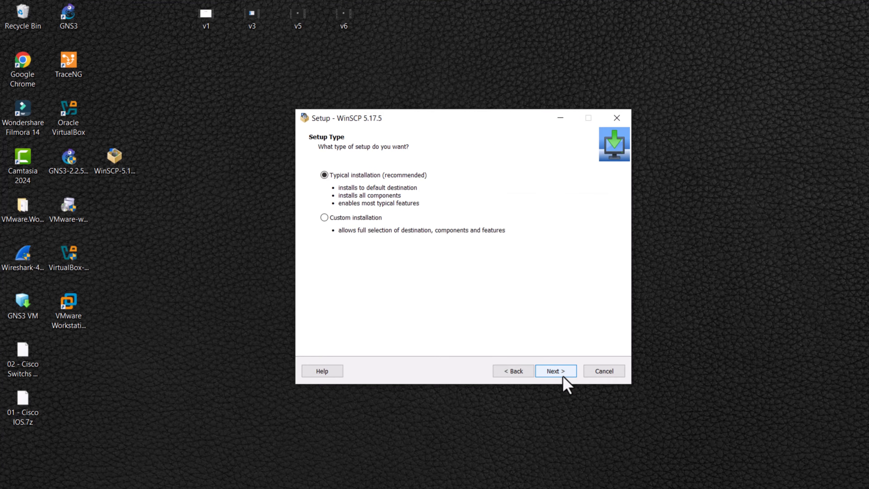
left_click(555, 371)
left_click(563, 376)
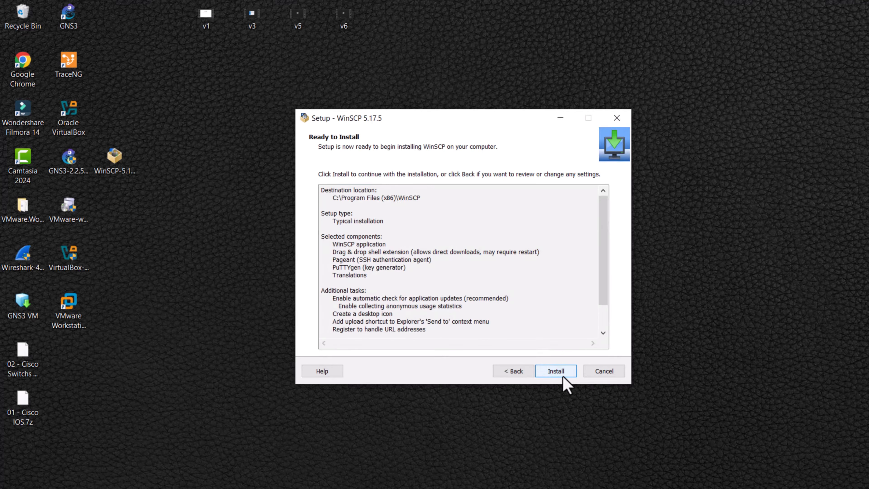
left_click(563, 376)
left_click(551, 368)
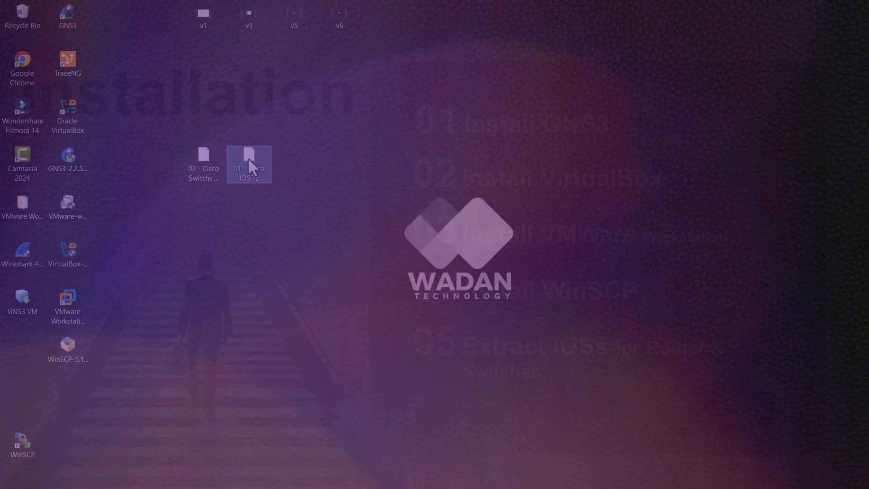
Step: Copy the 01 - Cisco IOS.7z archive from the desktop into D:\005 - Virtual Lab Data\01 - Cisco Router IOS
right_click(249, 159)
left_click(286, 287)
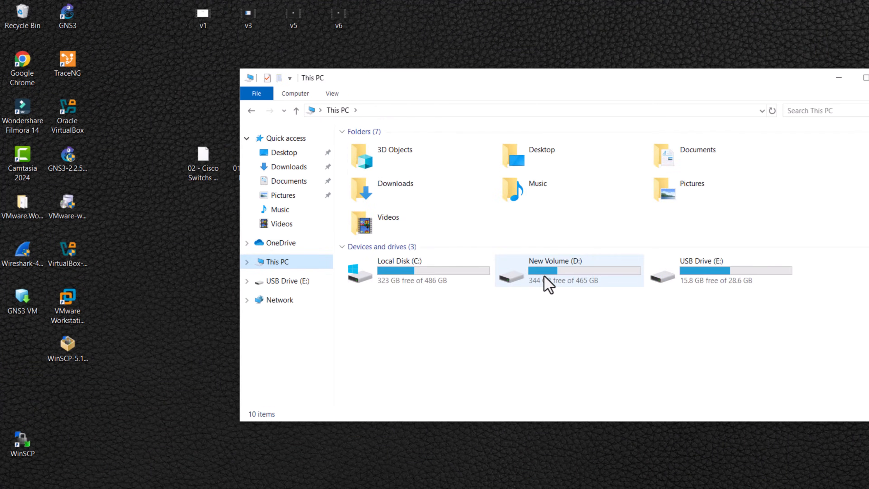
double_click(544, 281)
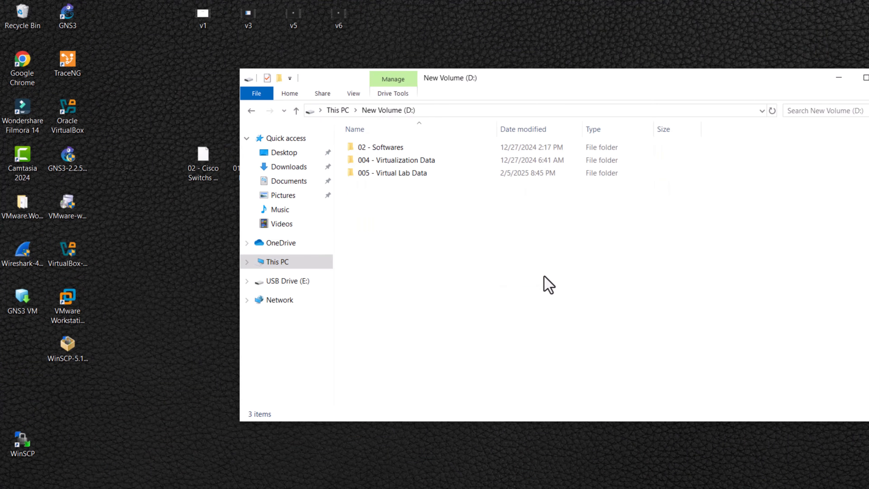
left_click(434, 174)
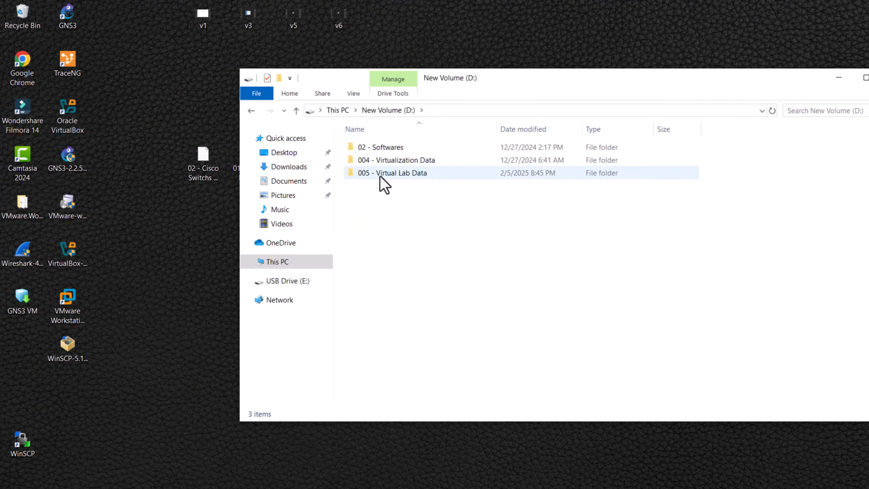
left_click(394, 175)
double_click(401, 175)
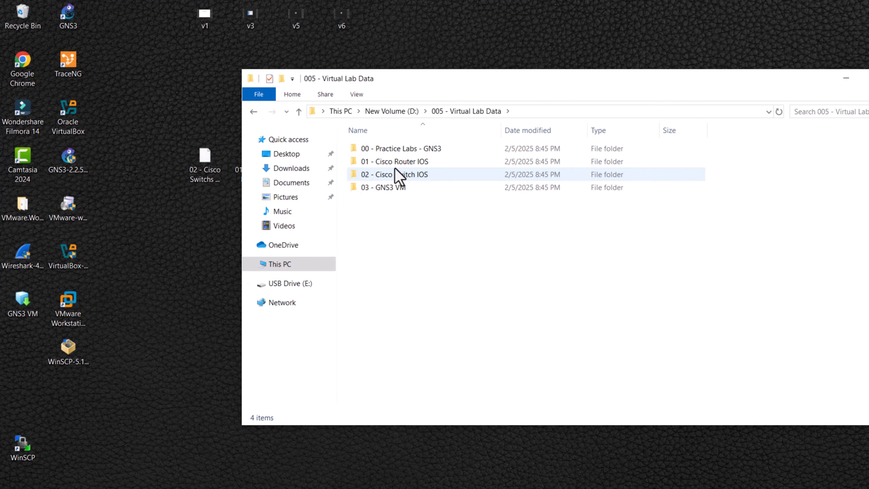
double_click(407, 161)
right_click(377, 178)
left_click(406, 253)
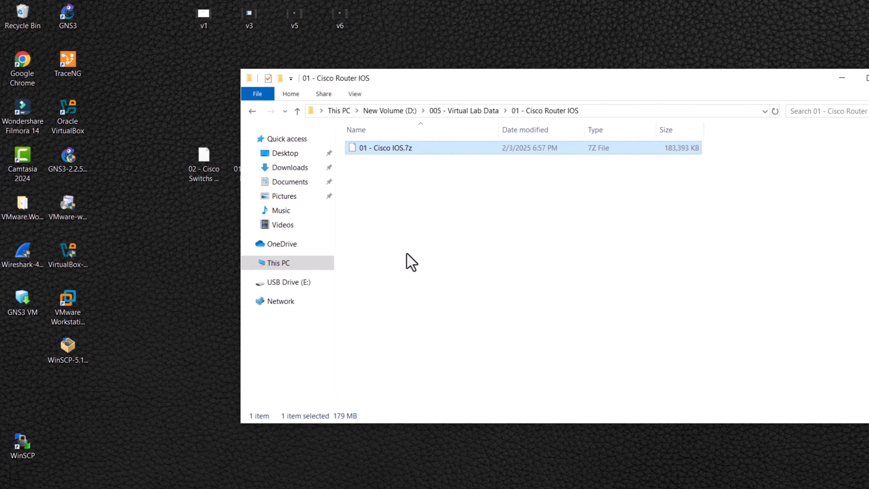
Step: Extract the 01 - Cisco IOS.7z archive in place with 7-Zip, then delete the archive
right_click(380, 150)
mouse_move(451, 172)
left_click(576, 212)
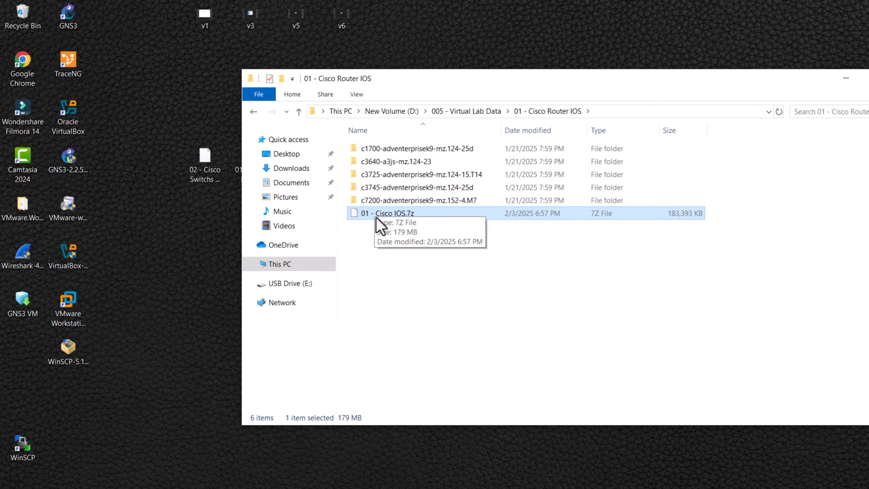
key("Delete")
Step: Copy the 02 - Cisco Switchs IOS.7z archive from the desktop into the 02 - Cisco Switch IOS folder
right_click(205, 159)
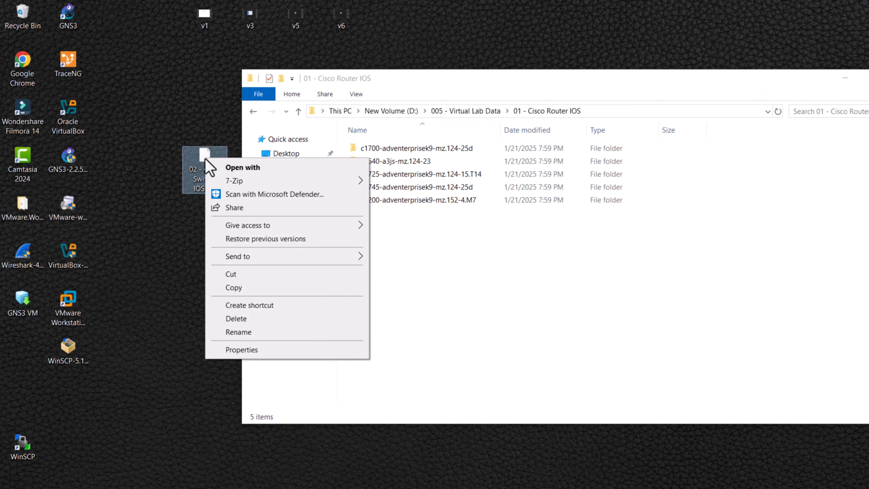
left_click(234, 289)
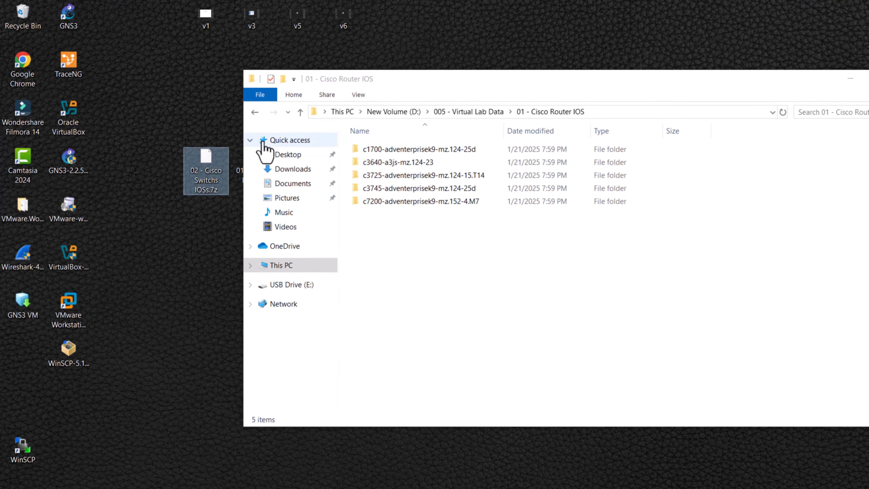
left_click(300, 112)
left_click(406, 178)
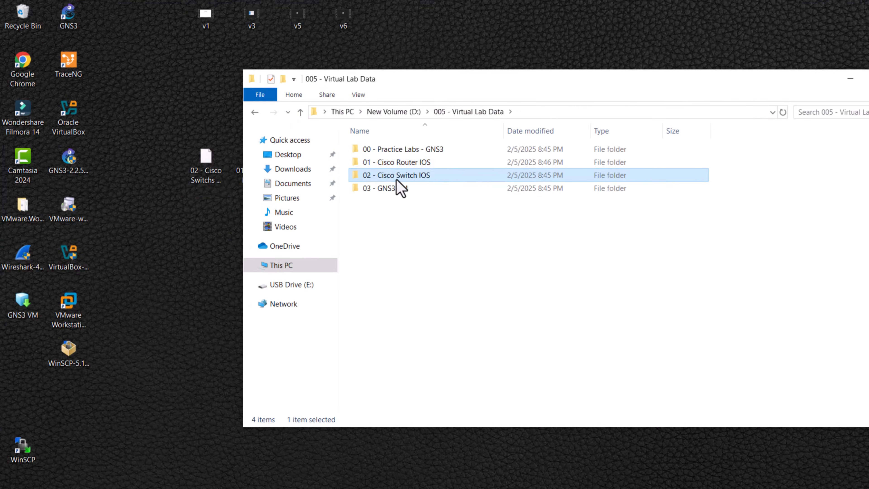
double_click(415, 177)
right_click(393, 163)
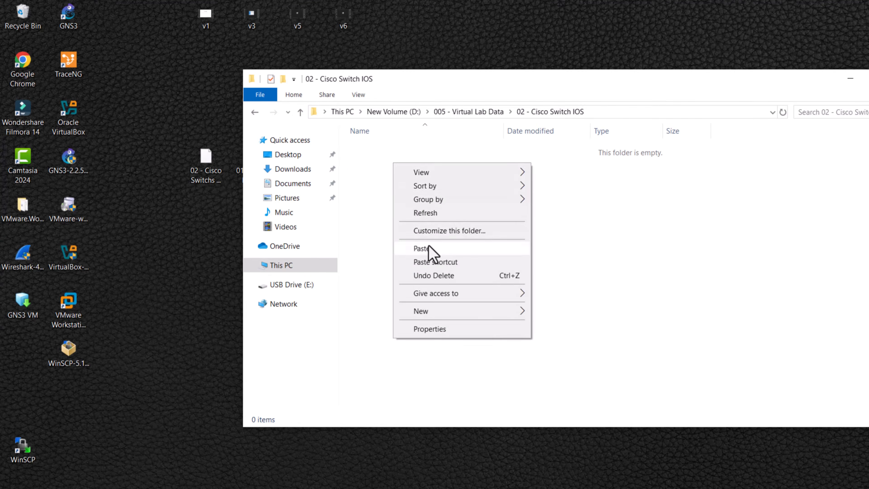
left_click(421, 248)
Step: Extract the switch IOS archive in place with 7-Zip
right_click(378, 161)
mouse_move(485, 178)
left_click(570, 215)
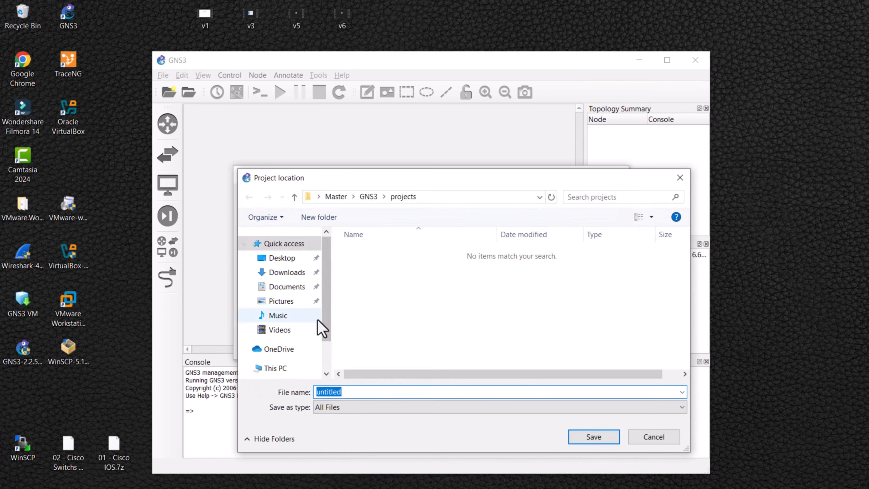
Step: Create a new GNS3 project named LAb1 in D:\005 - Virtual Lab Data\00 - Practice Labs - GNS3
left_click(274, 382)
scroll(277, 346, "down", 1)
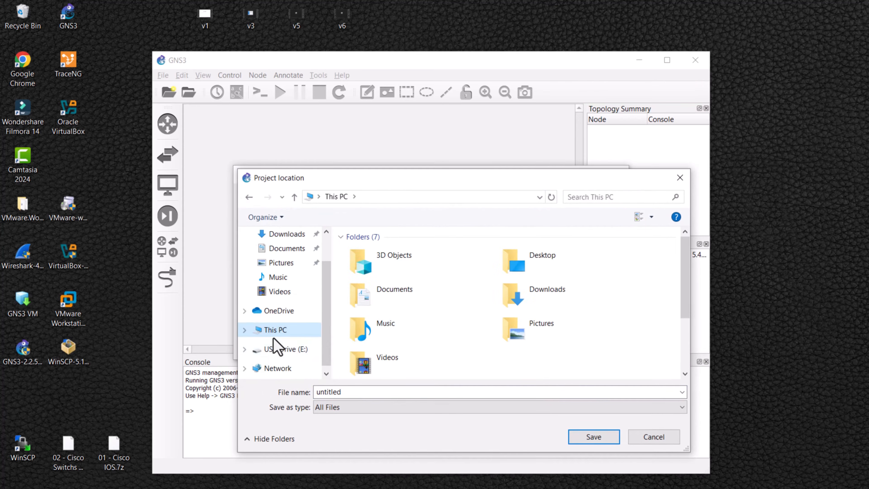
left_click(244, 331)
left_click(291, 369)
double_click(411, 277)
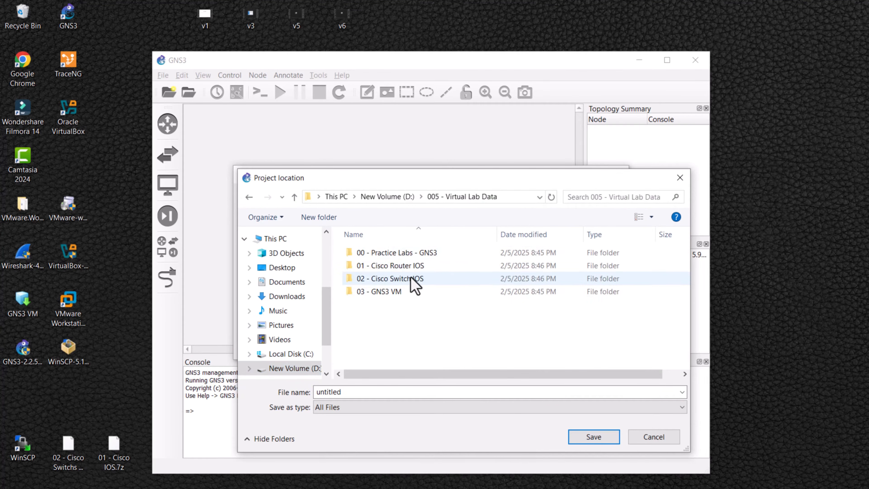
double_click(397, 253)
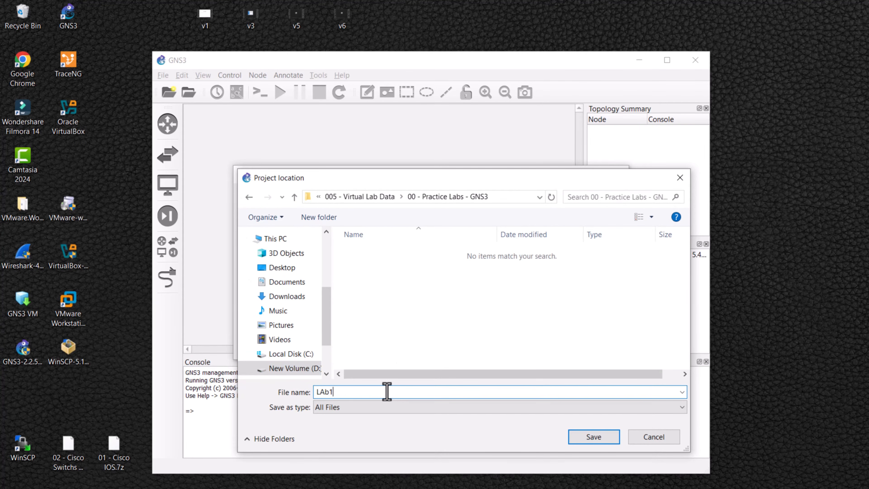
left_click(602, 442)
left_click(557, 346)
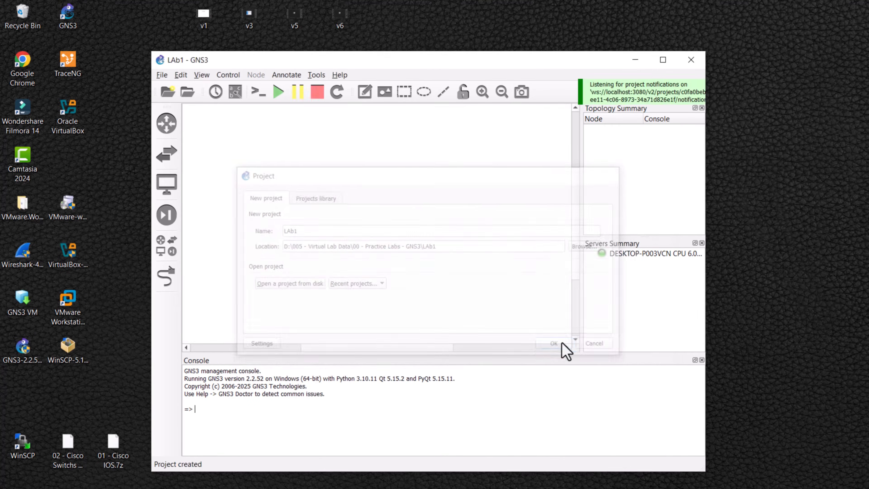
Step: Look through the router, switch, end device and security device panels of the new project
left_click(15, 73)
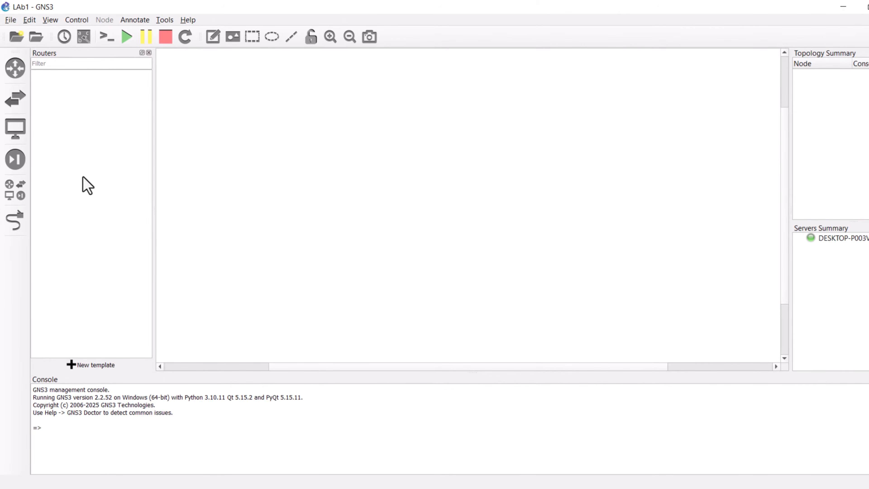
left_click(14, 101)
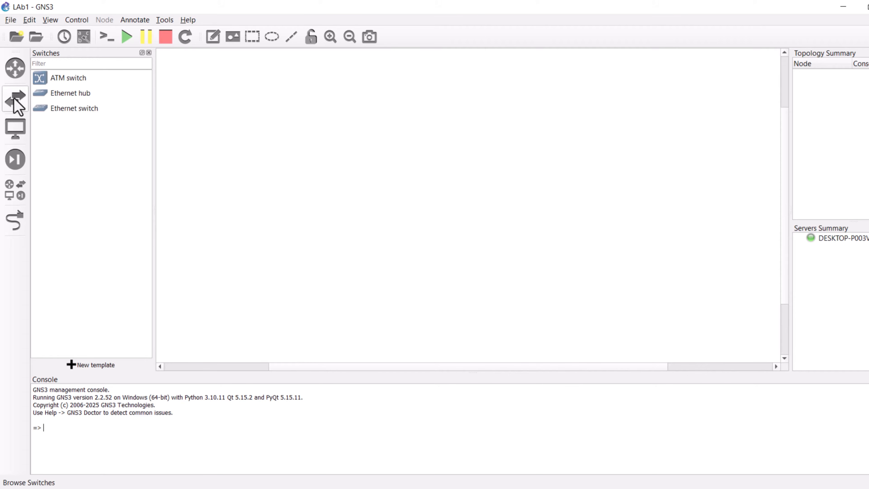
left_click(15, 128)
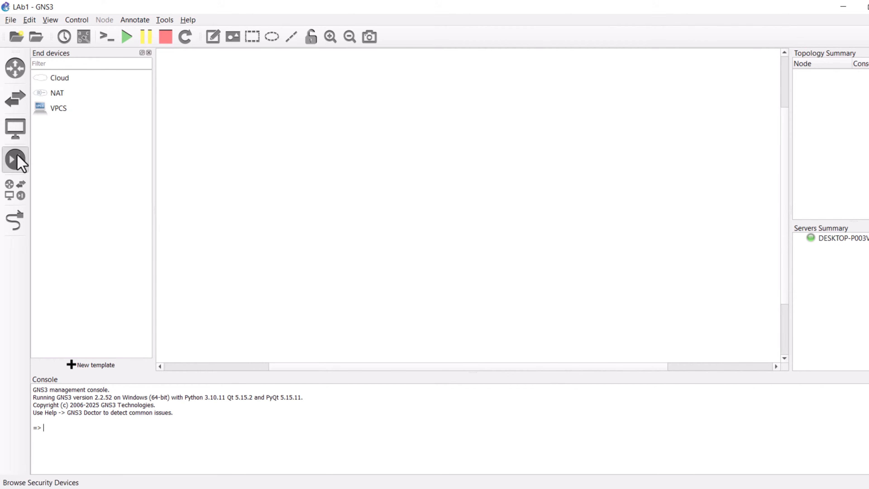
left_click(17, 161)
left_click(15, 70)
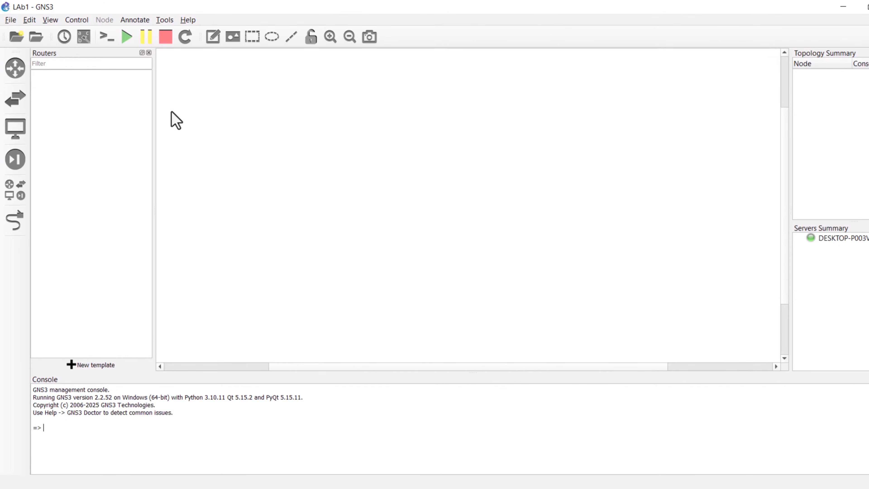
Step: Open Preferences and start a new IOS router template under Dynamips
left_click(29, 20)
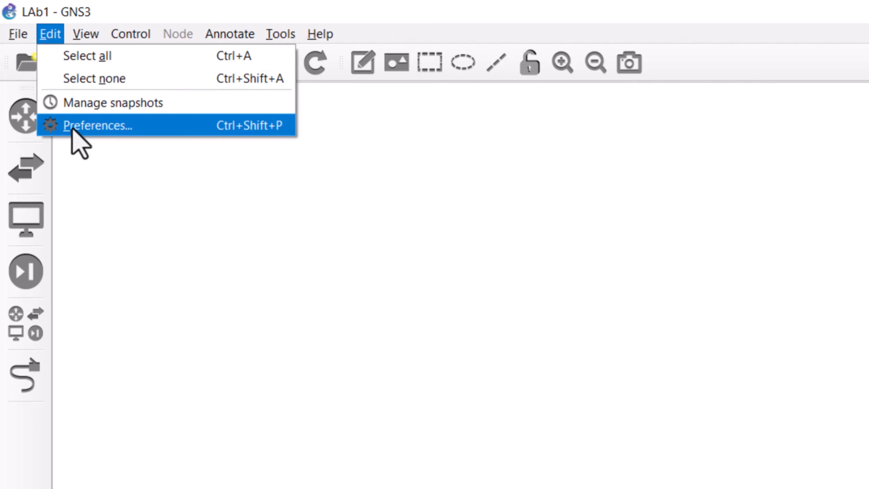
left_click(179, 130)
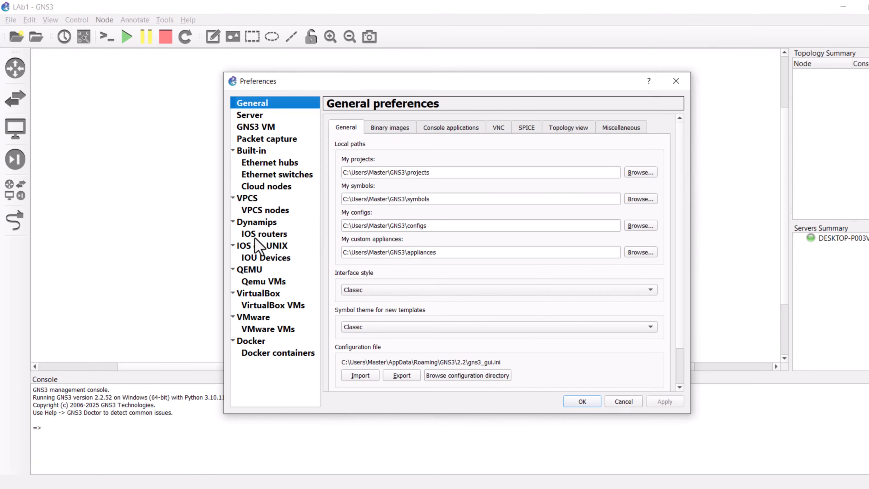
left_click(256, 238)
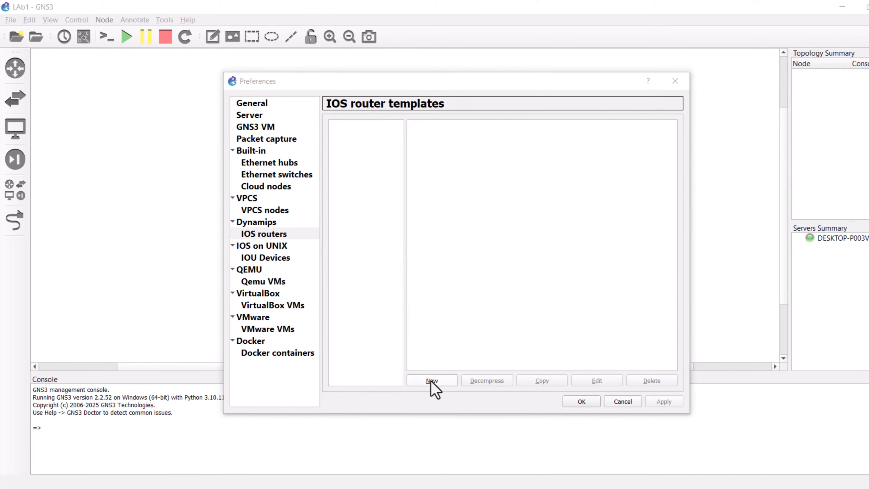
left_click(432, 381)
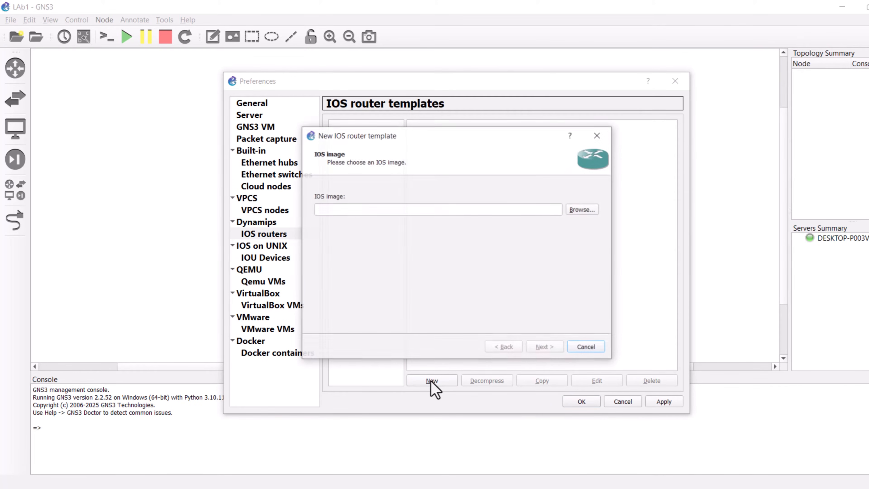
Step: Select the image c7200-adventerprisek9-mz.152-4.M7.bin from D:\005 - Virtual Lab Data\01 - Cisco Router IOS for the template
left_click(582, 209)
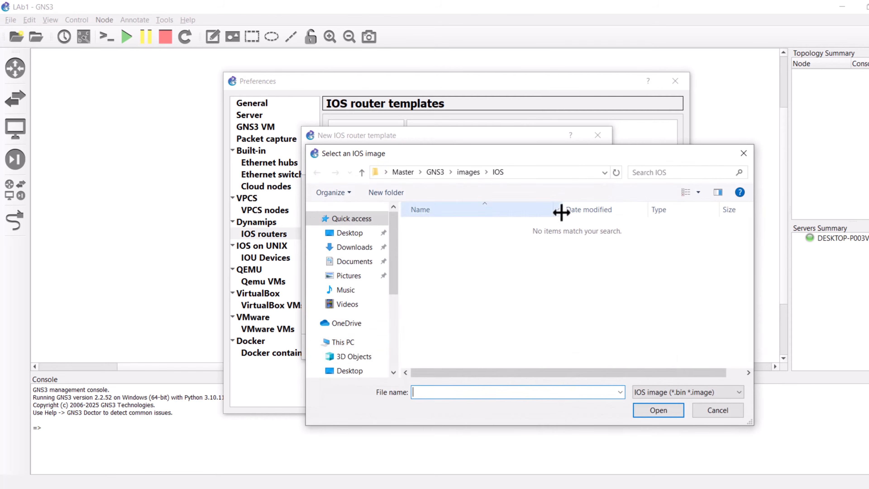
scroll(352, 342, "down", 3)
left_click(343, 247)
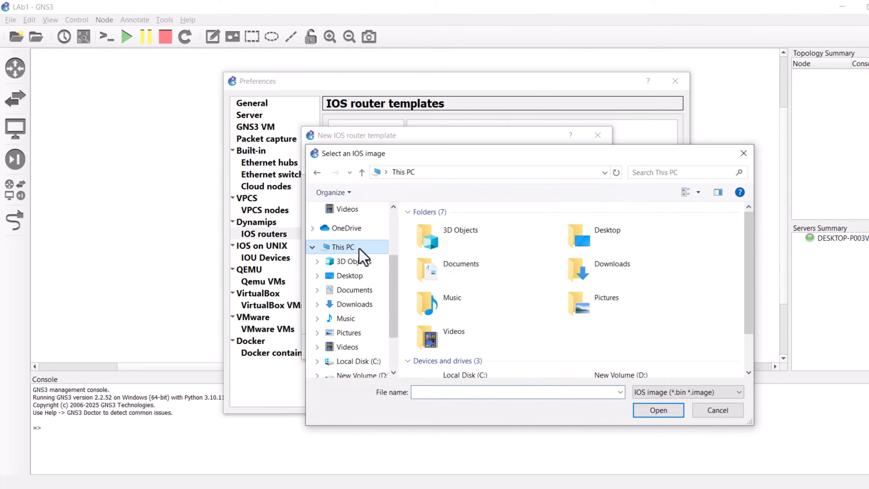
left_click(411, 213)
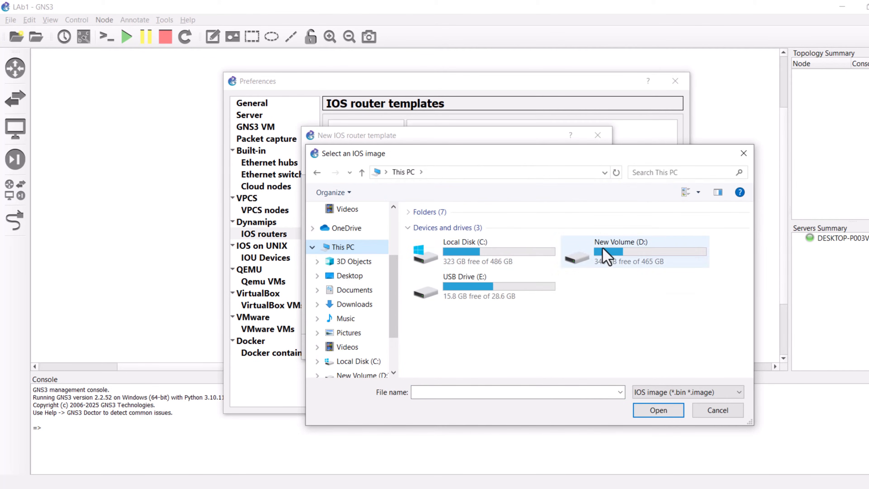
double_click(608, 255)
double_click(469, 256)
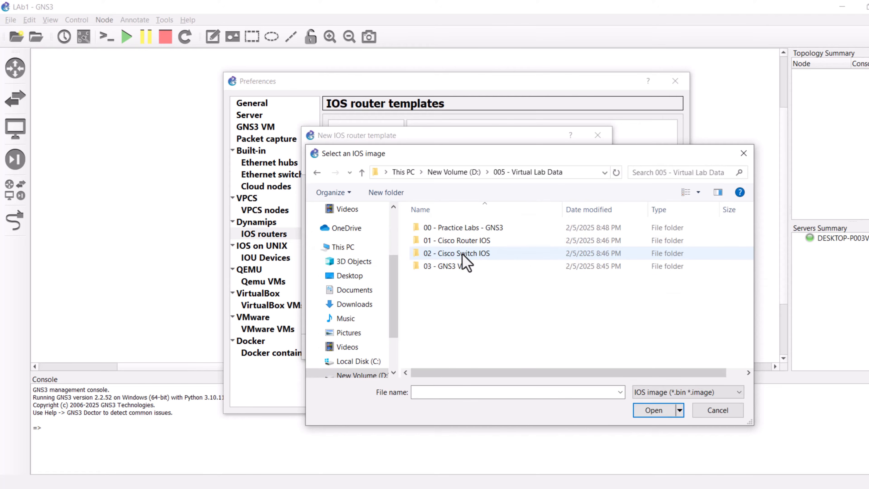
left_click(456, 241)
double_click(451, 244)
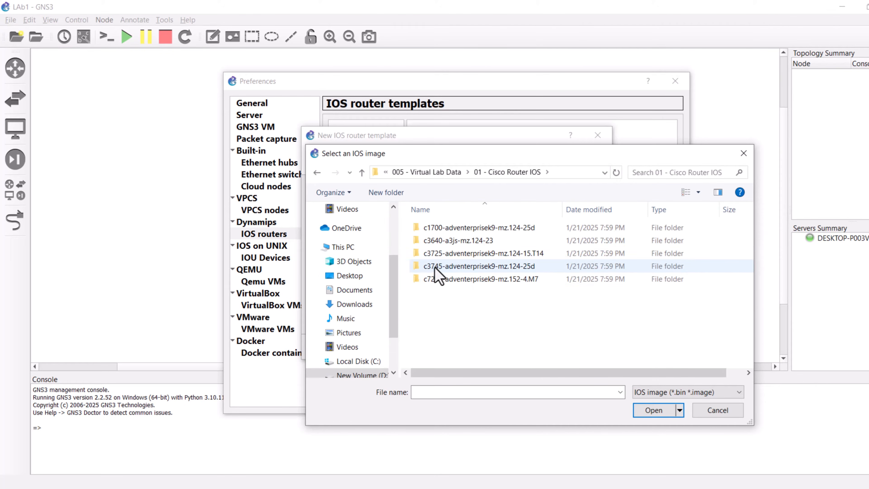
double_click(460, 280)
left_click(472, 228)
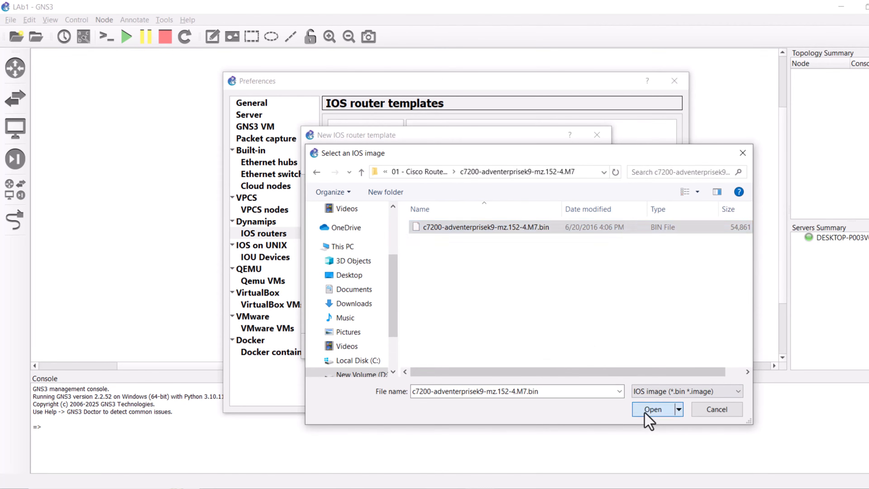
left_click(644, 412)
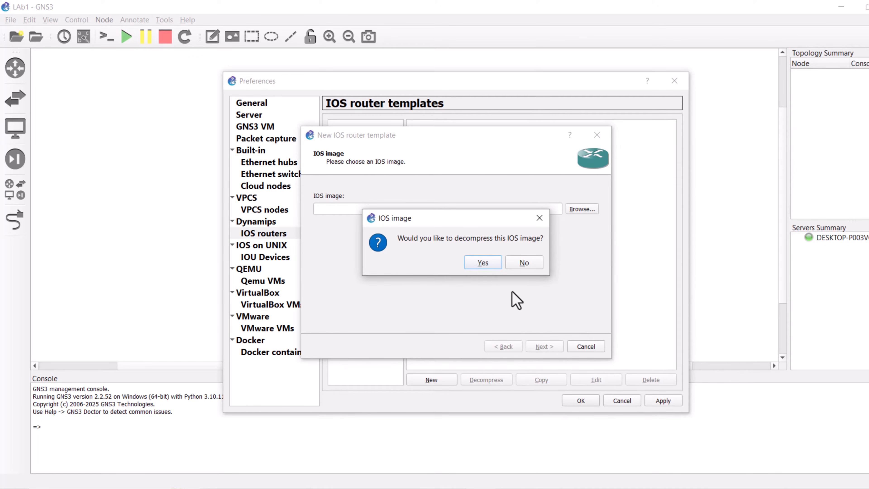
Step: Decompress the c7200 image and accept the default c7200 name, platform and settings through the wizard pages
left_click(481, 264)
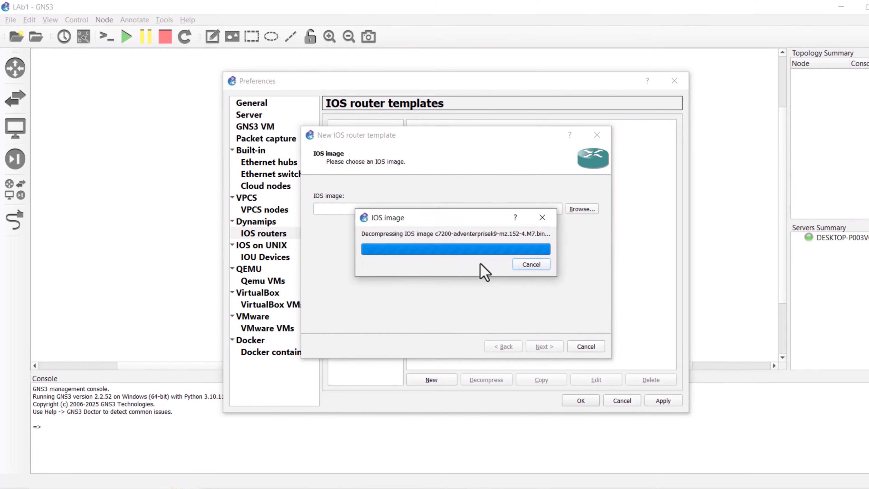
left_click(544, 346)
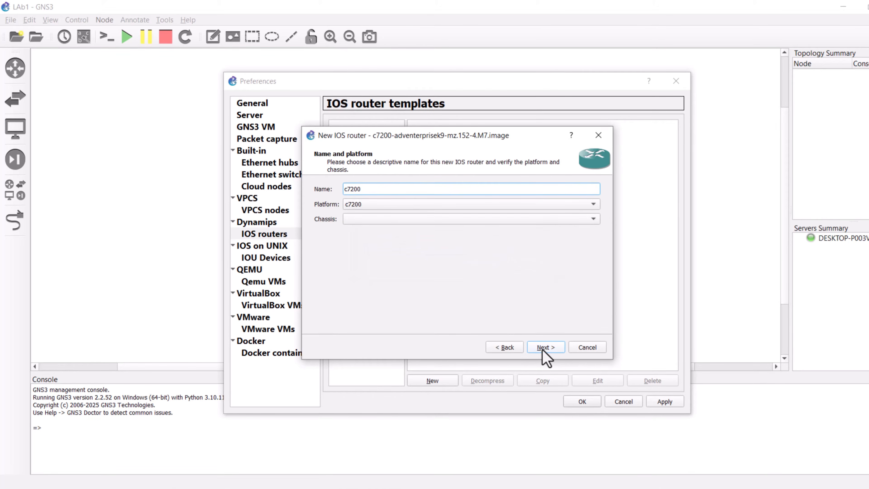
left_click(544, 347)
left_click(543, 347)
left_click(542, 349)
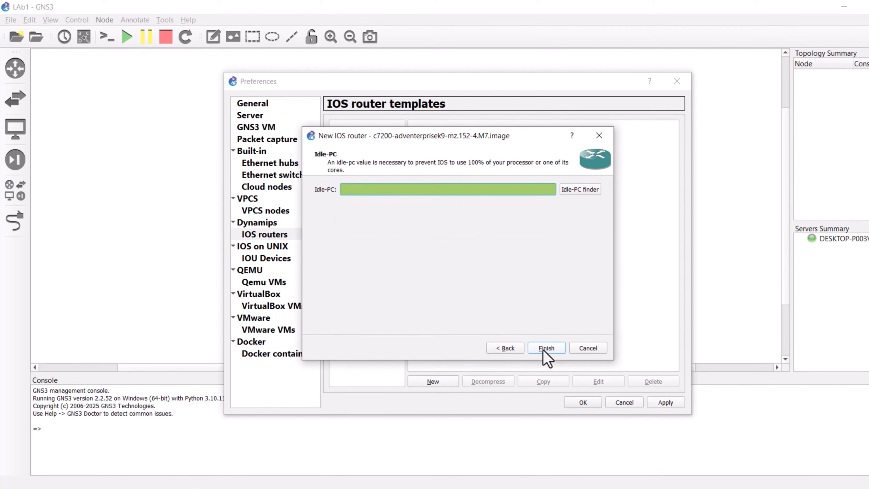
Step: Run the Idle-PC finder to compute an Idle-PC value and finish the c7200 template
left_click(578, 193)
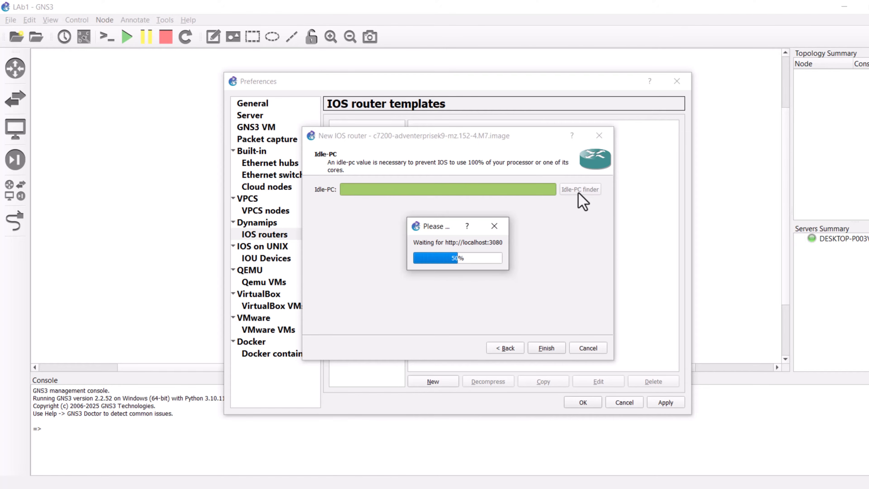
left_click(552, 266)
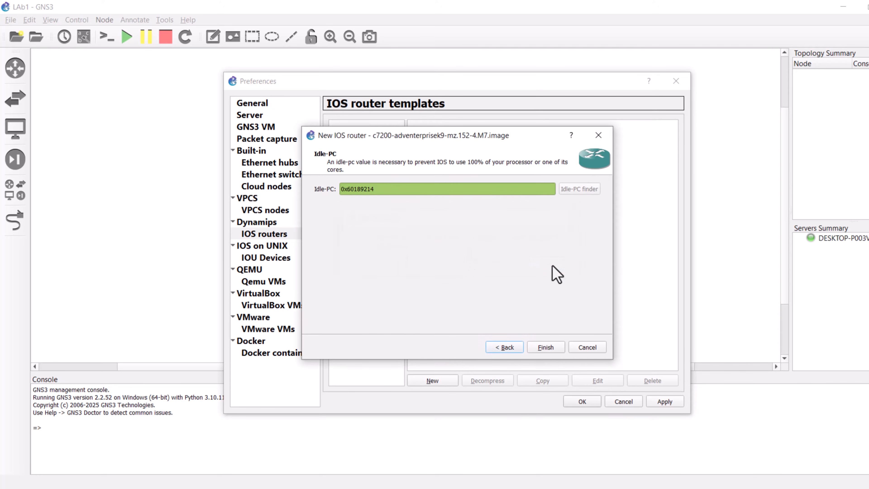
left_click(544, 349)
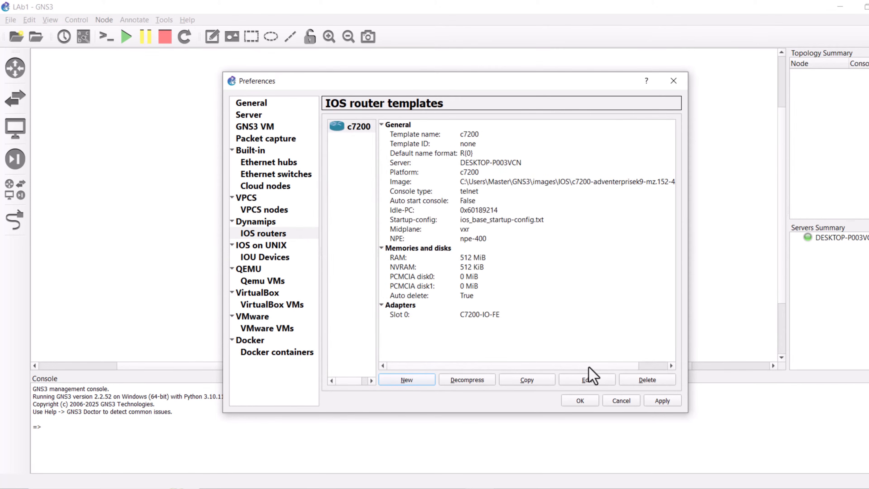
Step: Edit the c7200 template to use the Affinity-circle-blue router2 symbol with category Routers, then apply and close Preferences
left_click(593, 380)
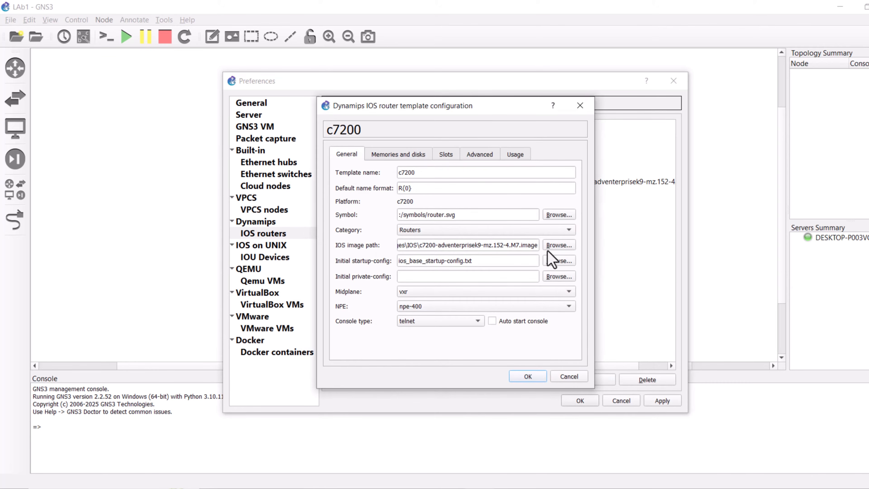
left_click(482, 230)
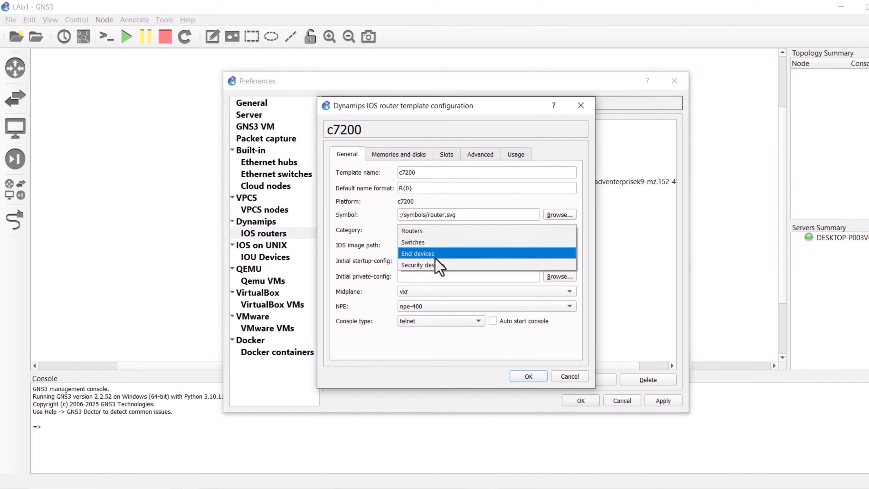
left_click(415, 234)
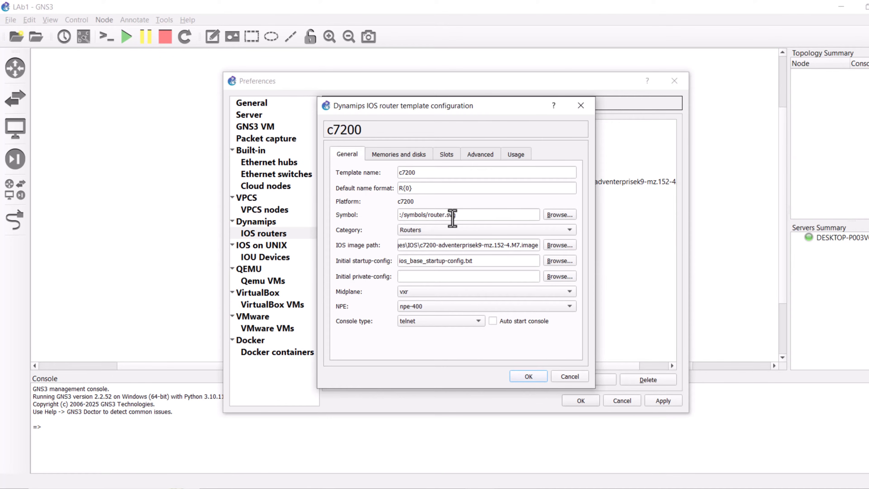
left_click(557, 218)
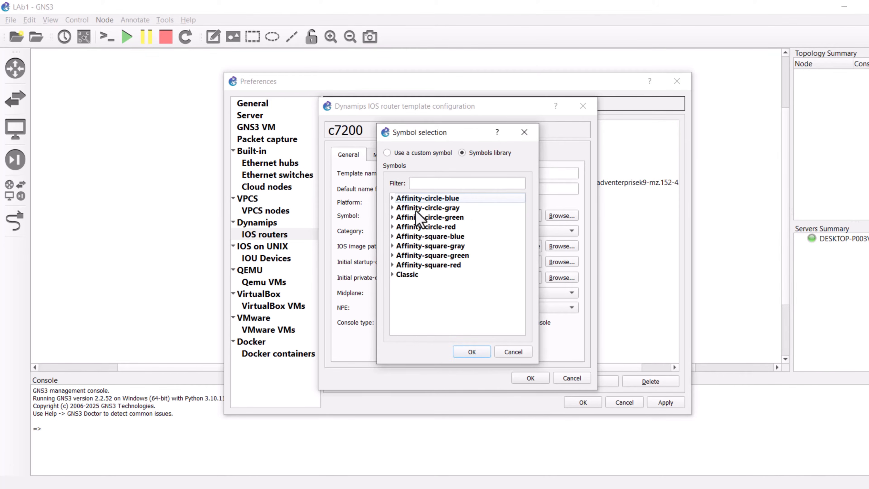
left_click(447, 184)
type("router")
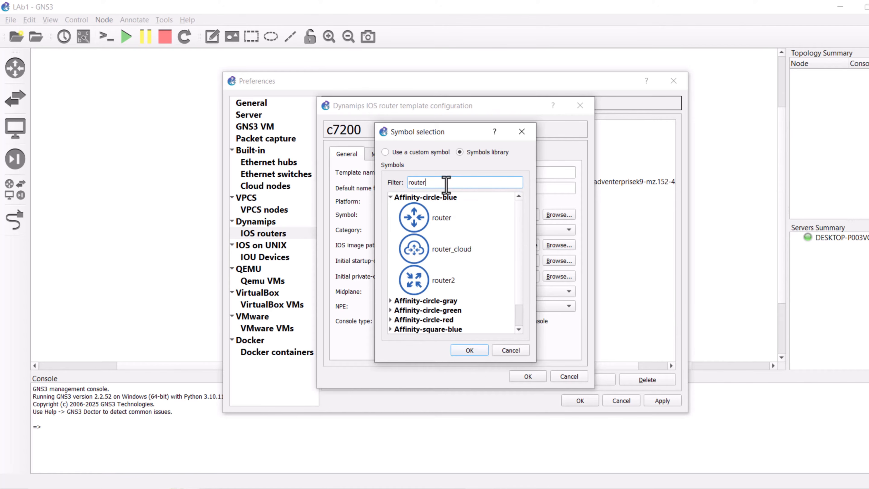
left_click(435, 278)
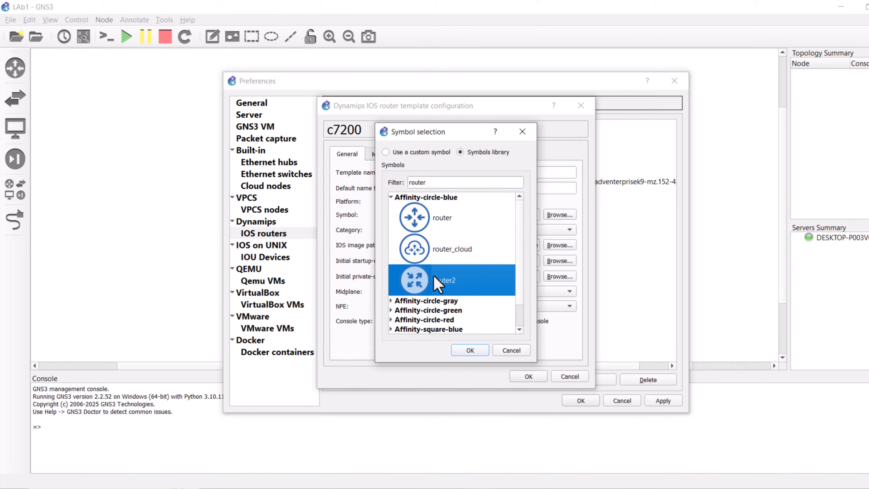
left_click(469, 351)
left_click(527, 376)
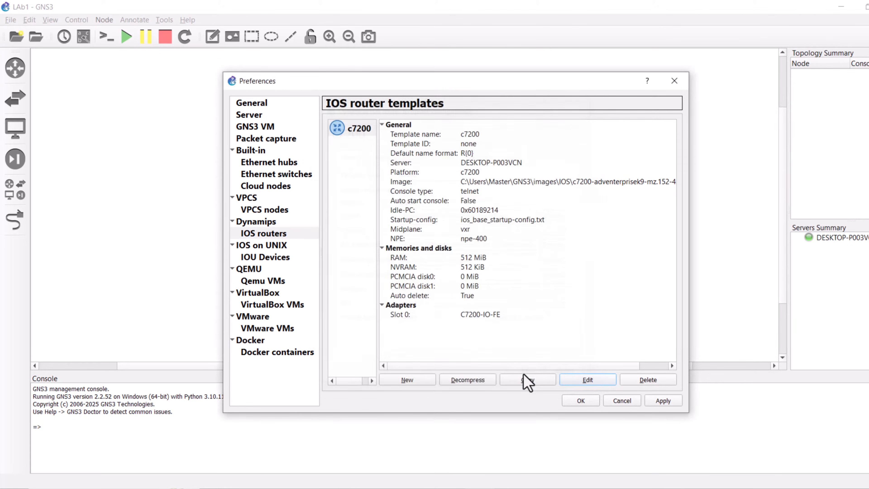
left_click(662, 402)
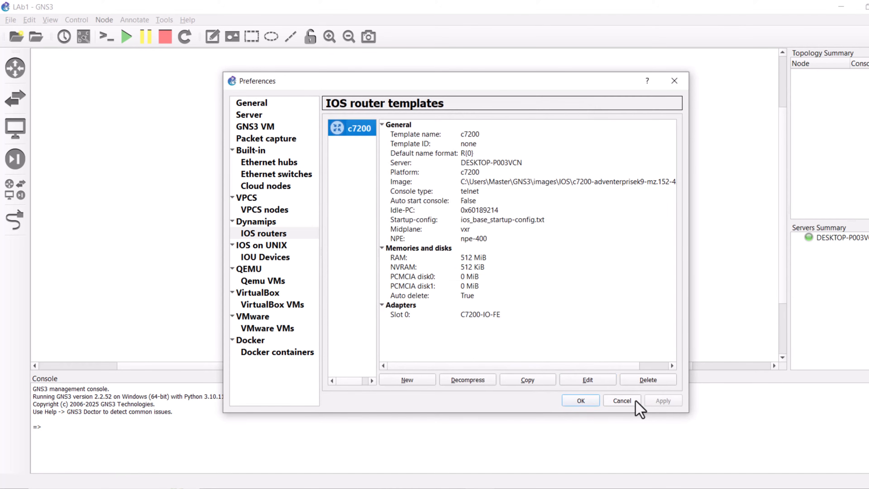
left_click(636, 401)
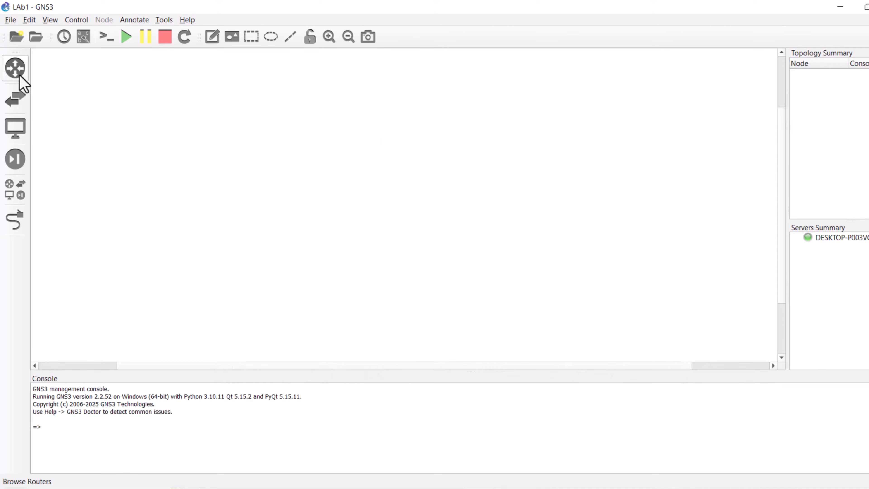
Step: Place a c7200 router from the routers list onto the workspace
left_click(10, 71)
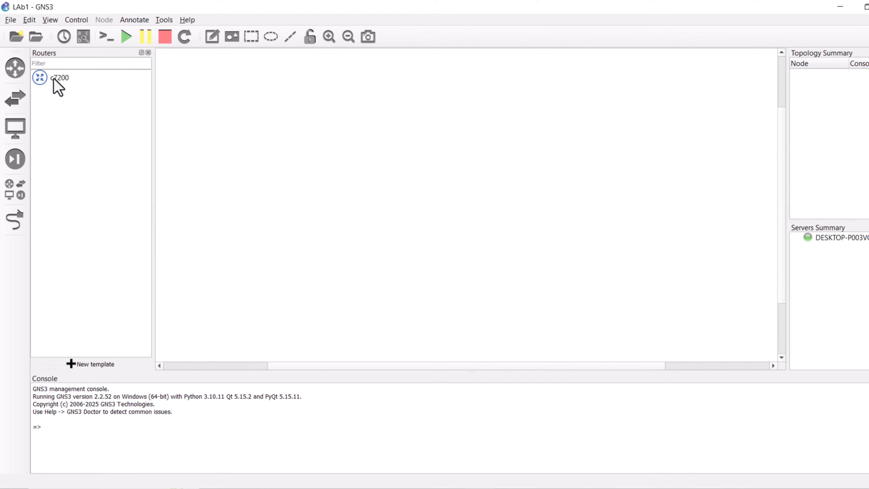
left_click_drag(55, 82, 300, 129)
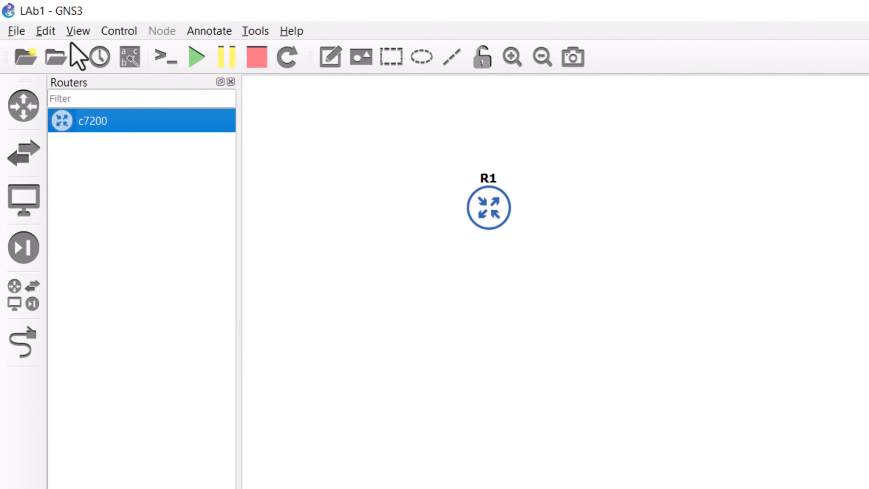
Step: Reopen Preferences, start a new IOS router template and select the c3745-adventerprisek9-mz.124-25d image from the Cisco Router IOS folder
left_click(49, 33)
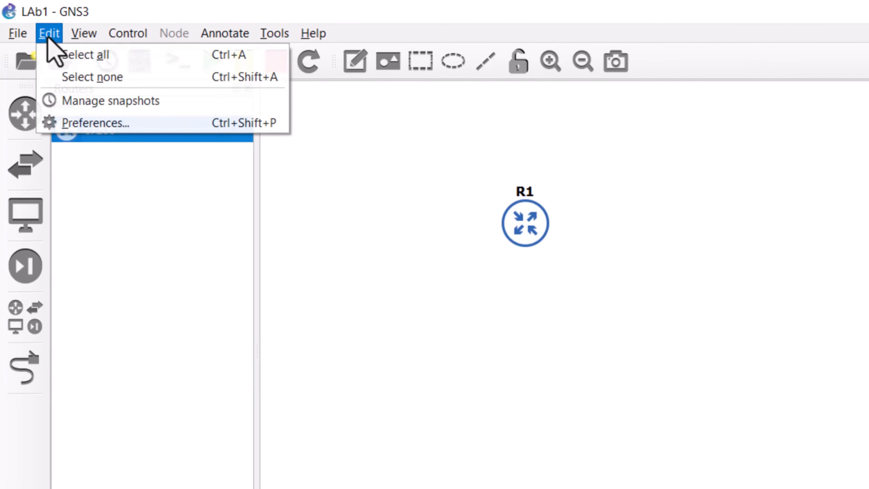
left_click(87, 123)
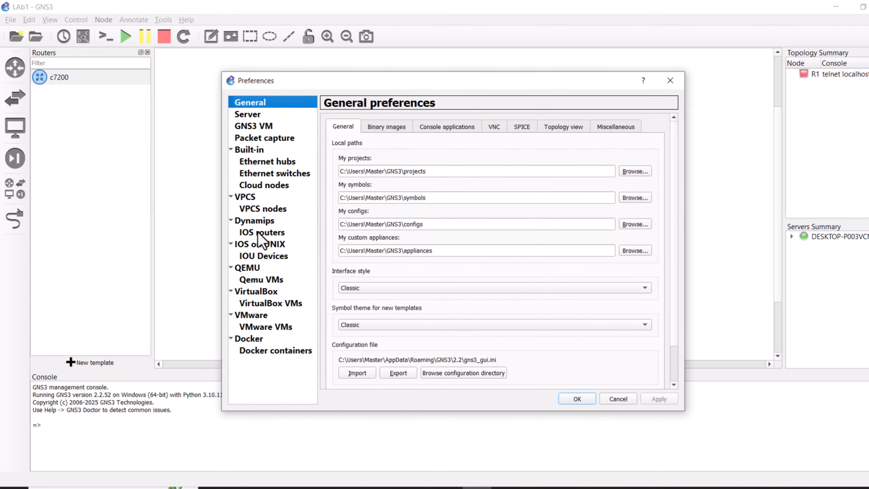
left_click(262, 232)
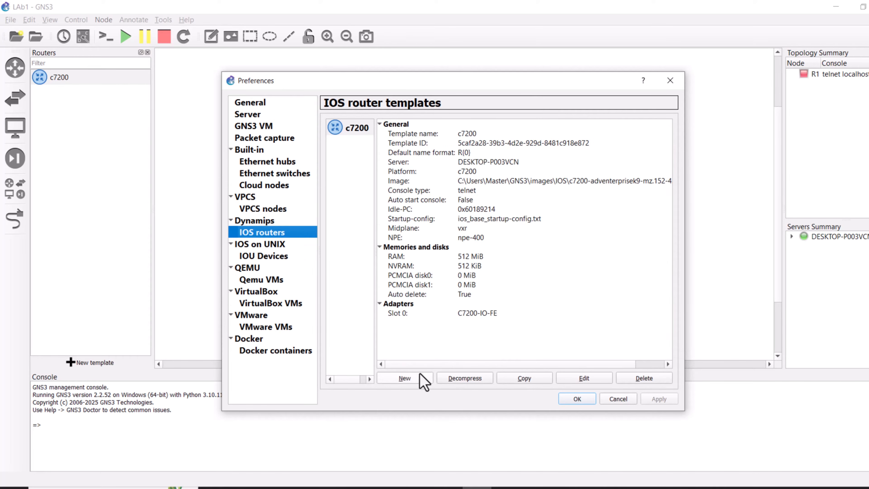
left_click(413, 379)
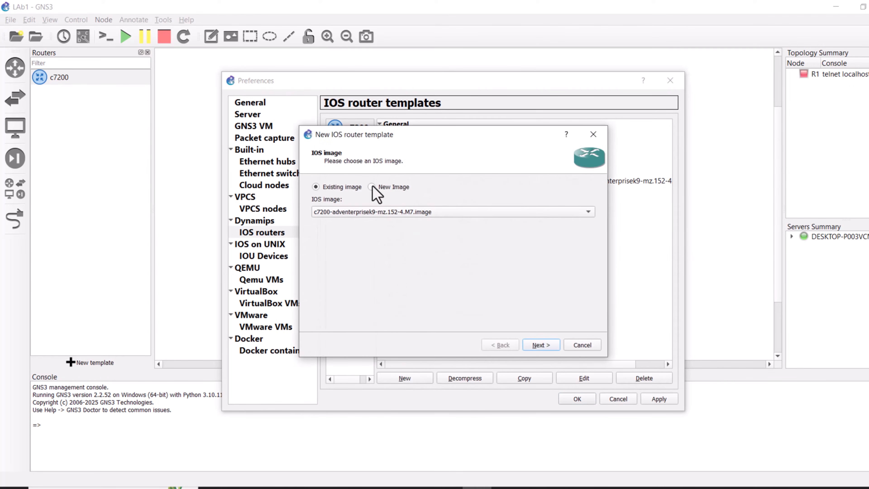
left_click(372, 187)
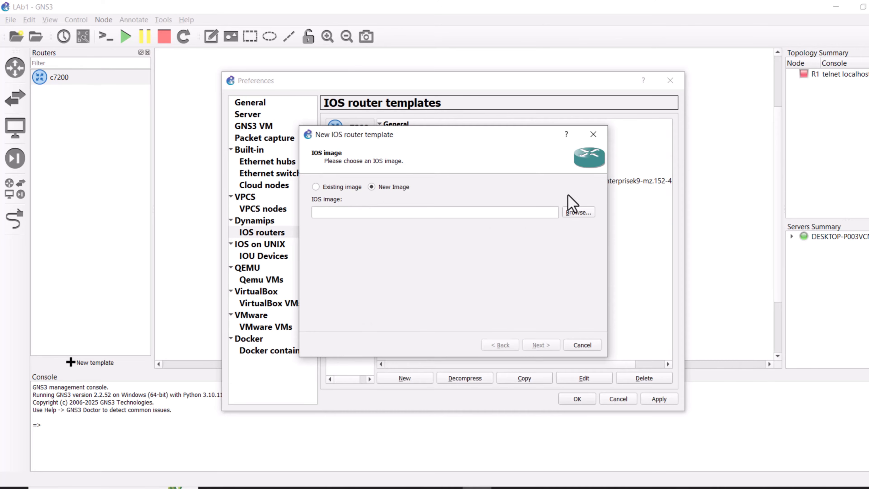
left_click(578, 212)
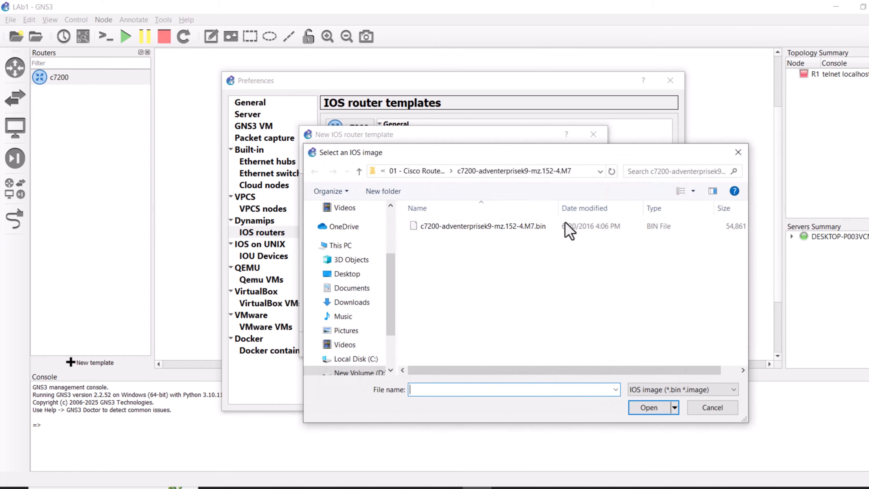
left_click(359, 172)
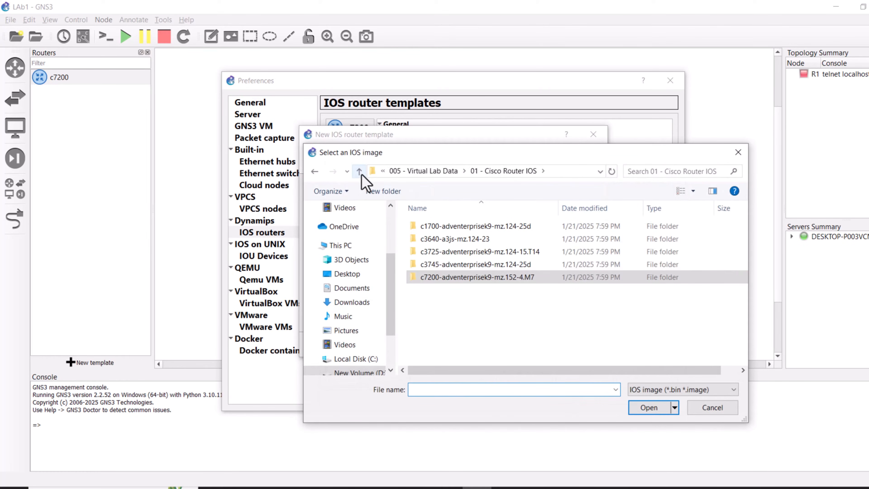
double_click(449, 265)
double_click(445, 227)
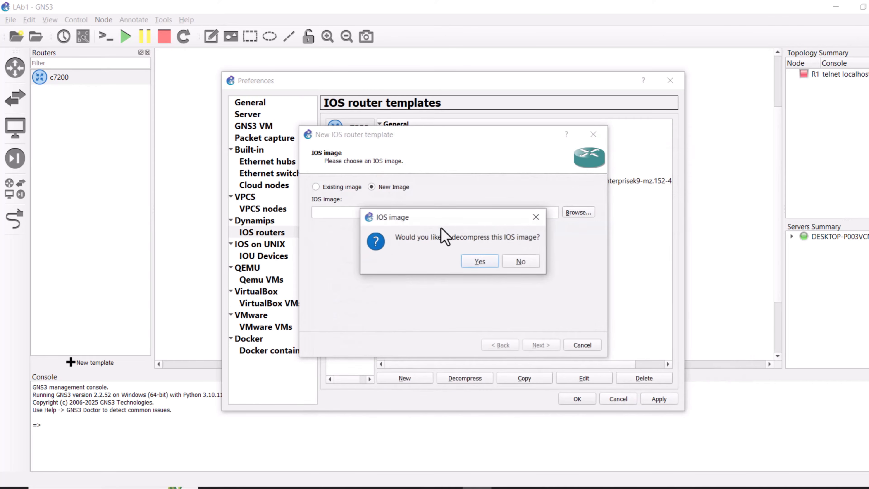
Step: Decompress the c3745 image and accept the default c3745 name, platform and settings through the wizard pages
left_click(476, 262)
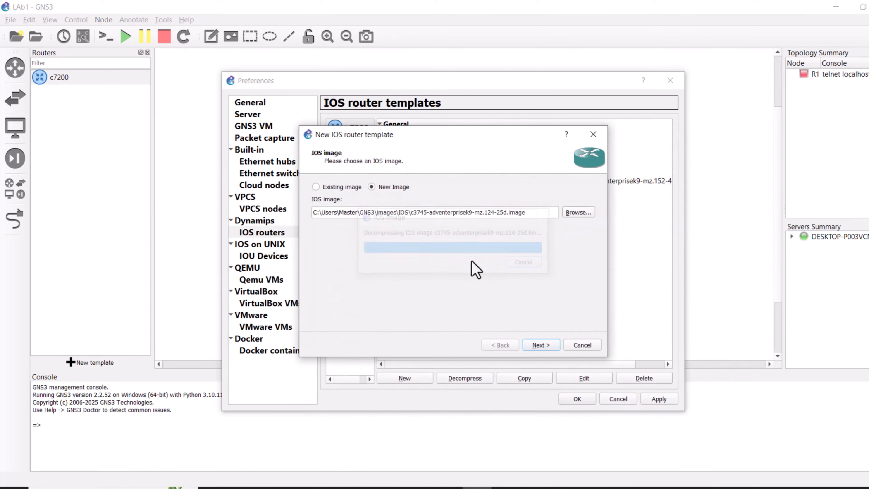
left_click(537, 344)
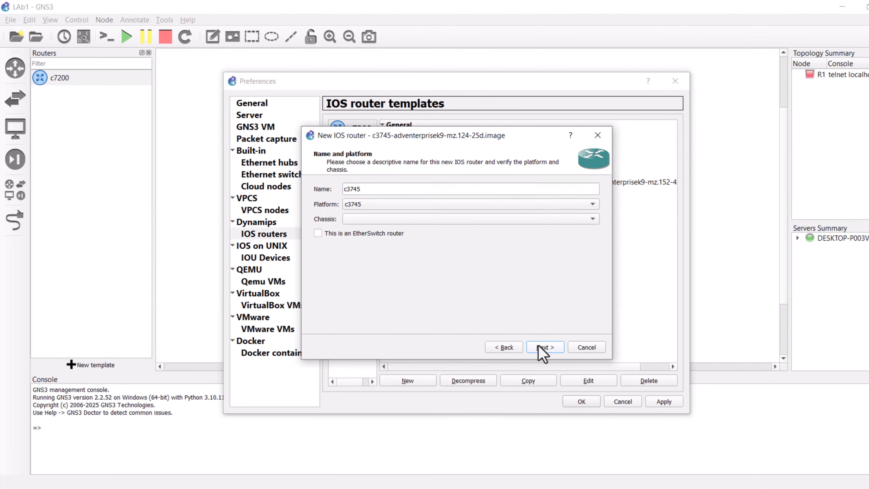
left_click(539, 347)
left_click(539, 347)
left_click(539, 346)
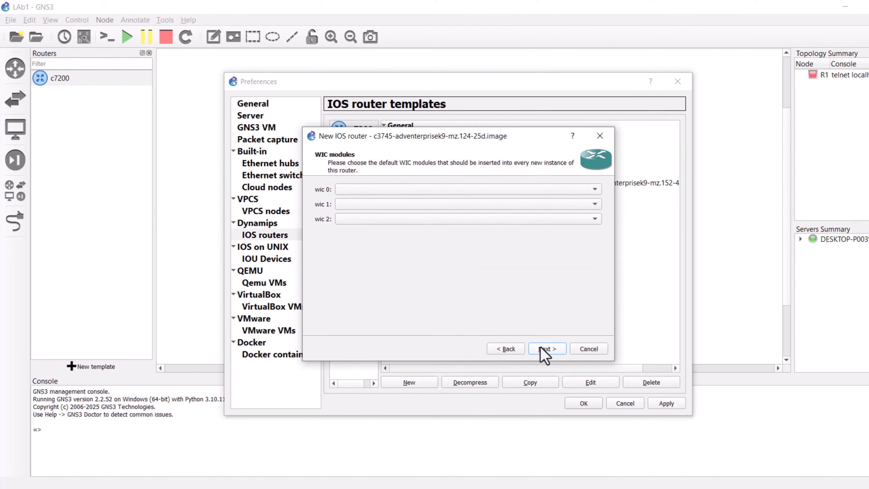
Step: Set WIC slot 0 to WIC-1T and finish the c3745 template
left_click(348, 192)
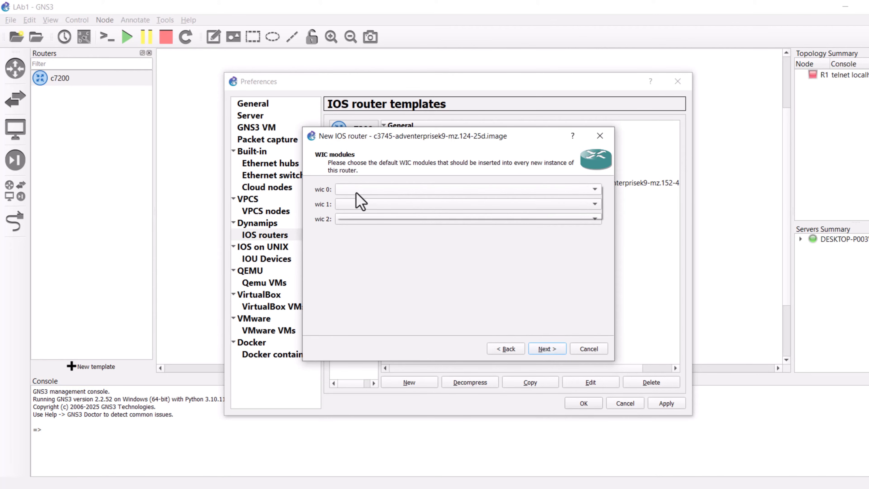
left_click(354, 204)
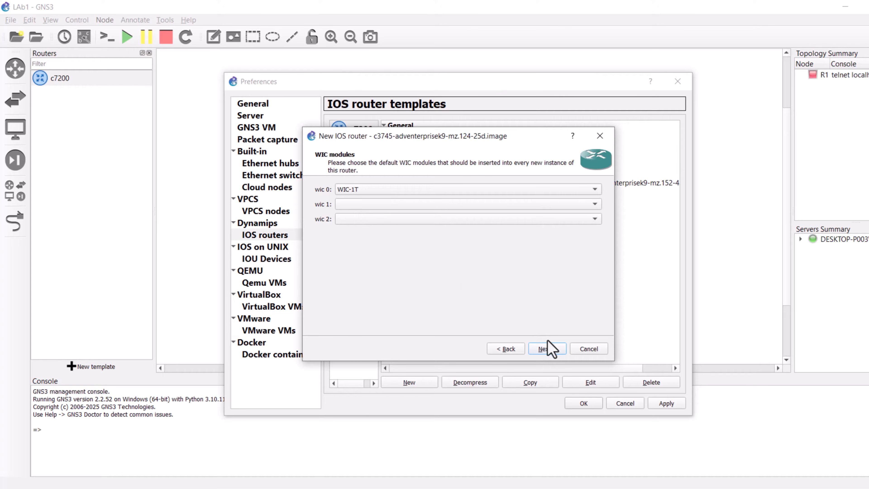
left_click(548, 349)
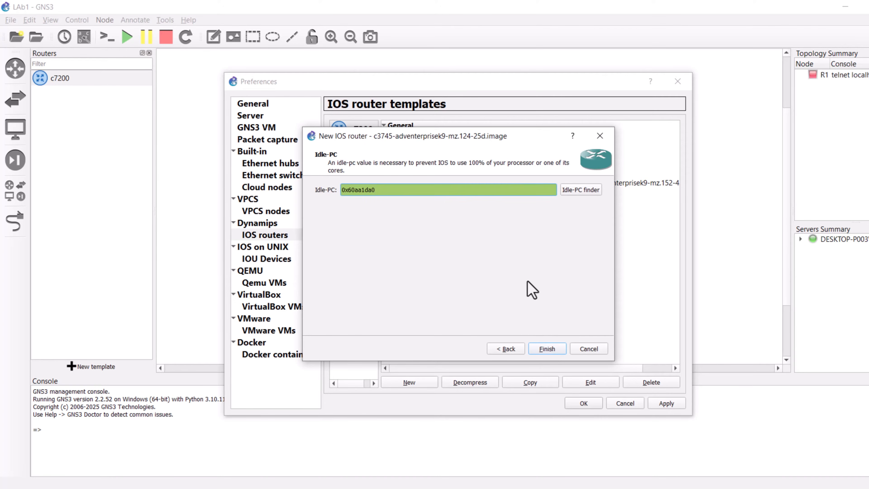
left_click(546, 349)
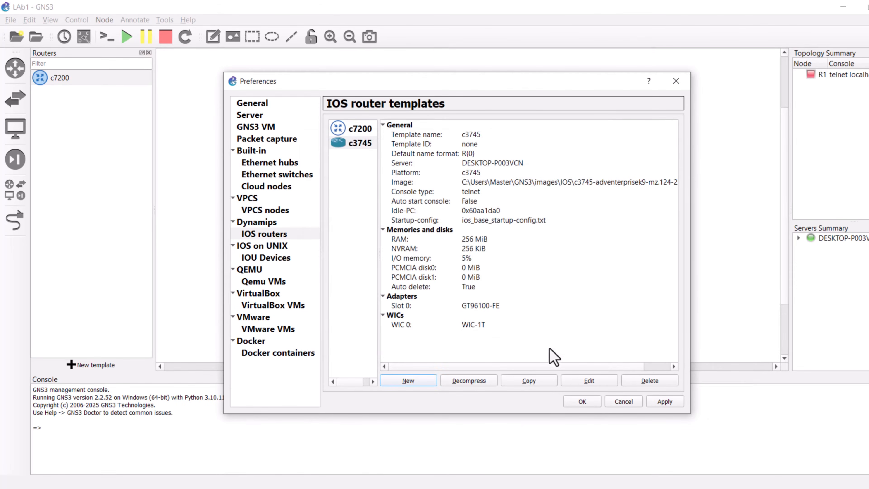
Step: Edit the c3745 template, change its symbol to the red Affinity circle router2 symbol, and apply the preferences
left_click(578, 378)
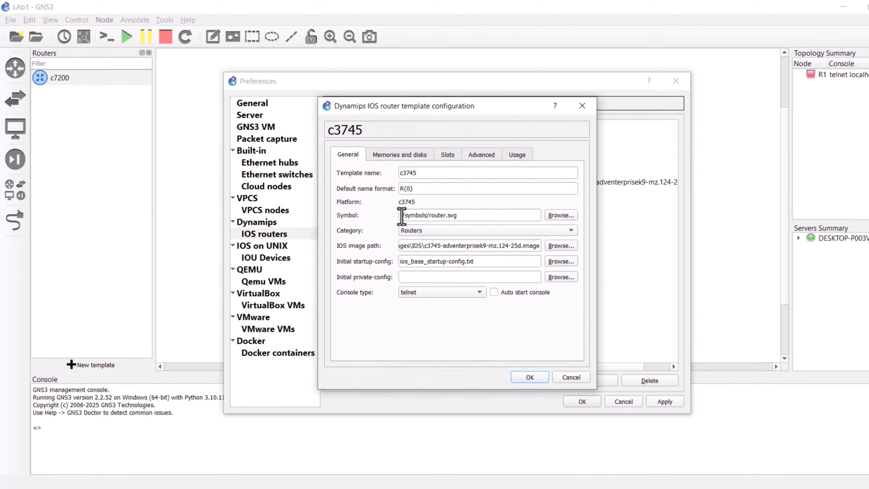
left_click_drag(400, 216, 485, 219)
left_click(561, 215)
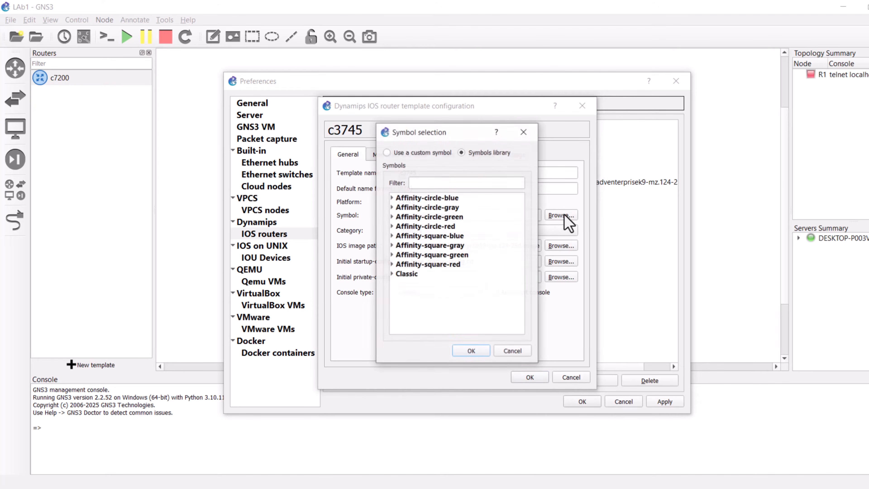
left_click(389, 225)
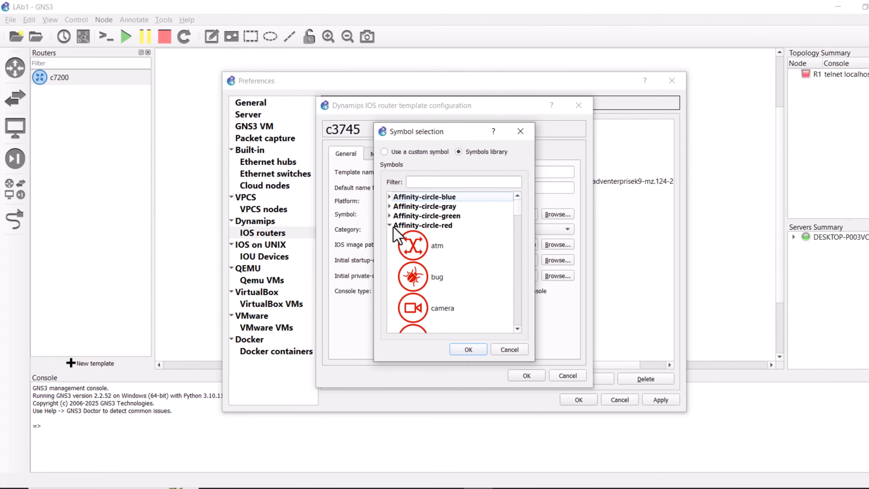
left_click(439, 180)
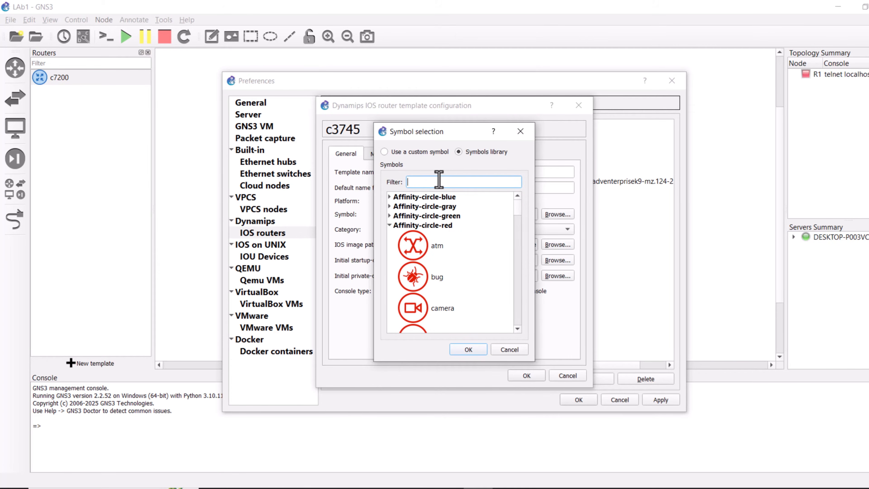
type("router")
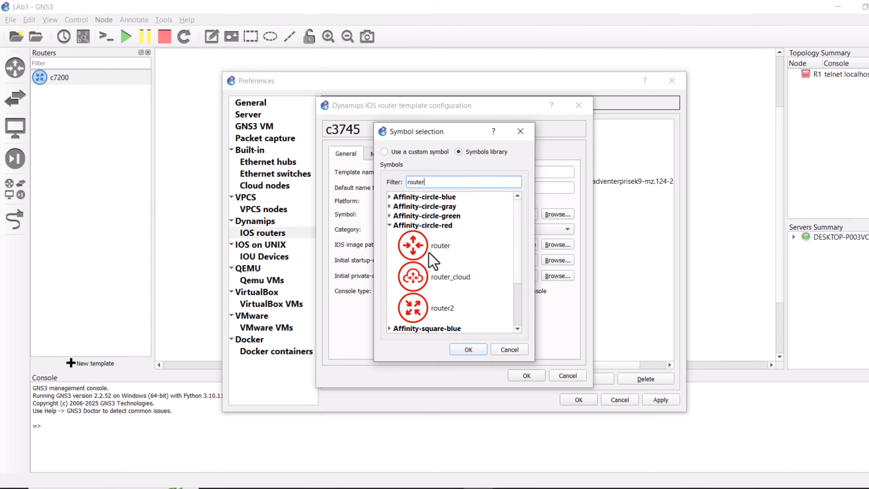
left_click(419, 309)
left_click(478, 351)
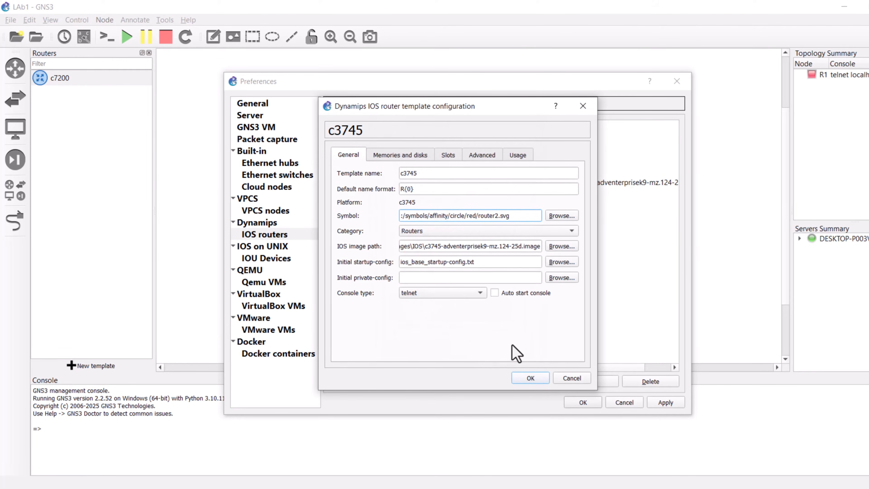
left_click(530, 377)
left_click(661, 404)
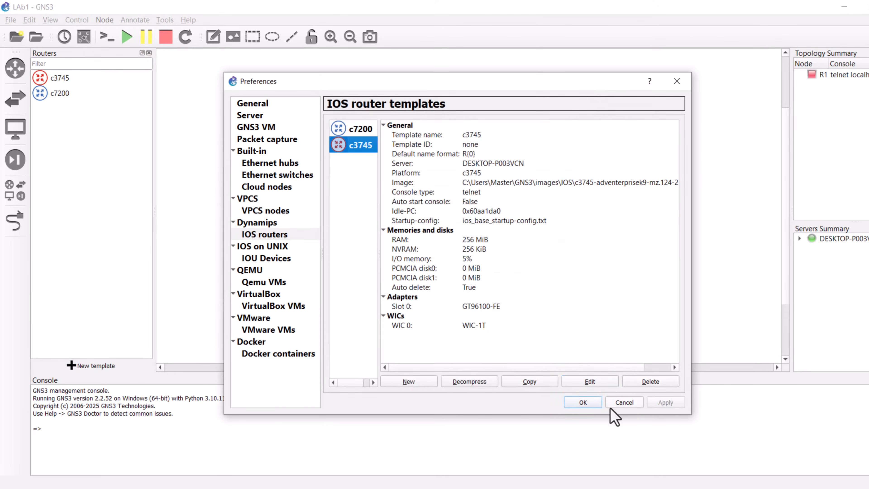
left_click(585, 403)
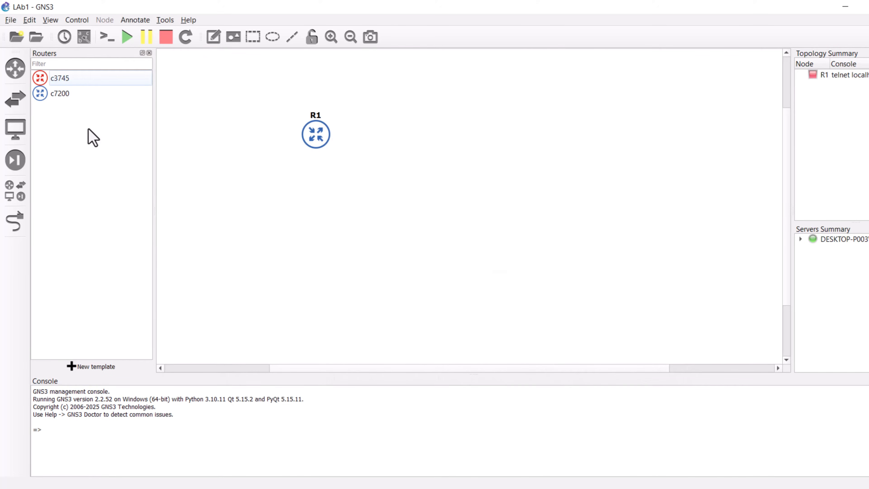
Step: Place a c3745 router on the workspace to the right of R1
left_click_drag(44, 80, 400, 140)
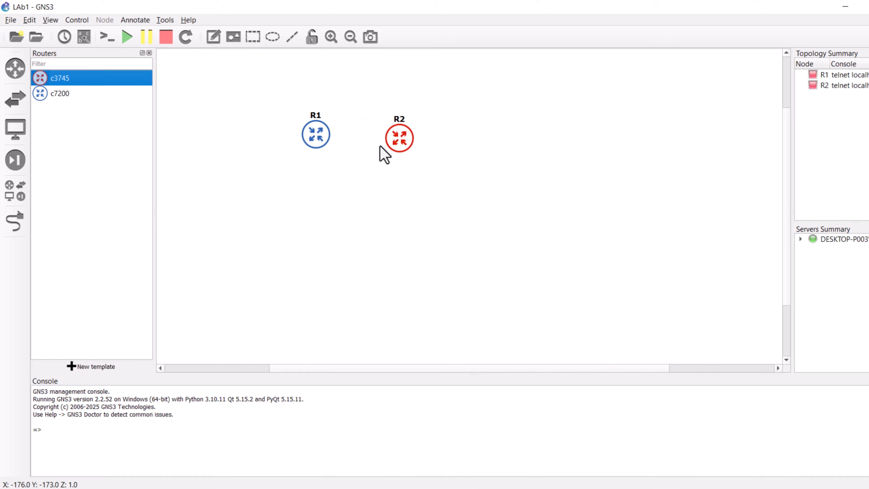
left_click(306, 167)
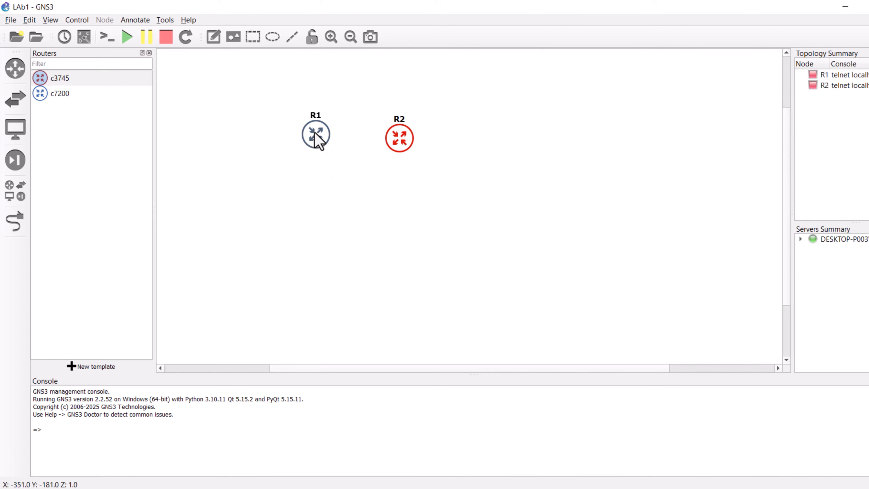
Step: Start routers R1 and R2 from their node menus
right_click(315, 137)
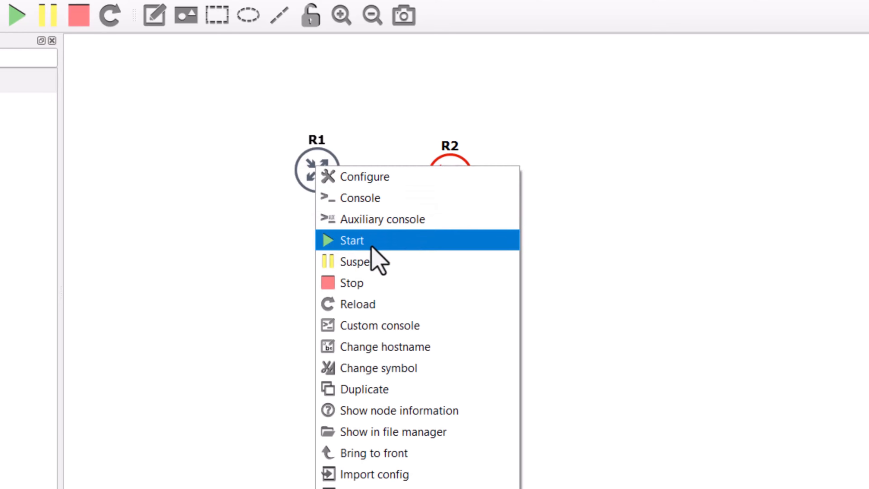
left_click(216, 182)
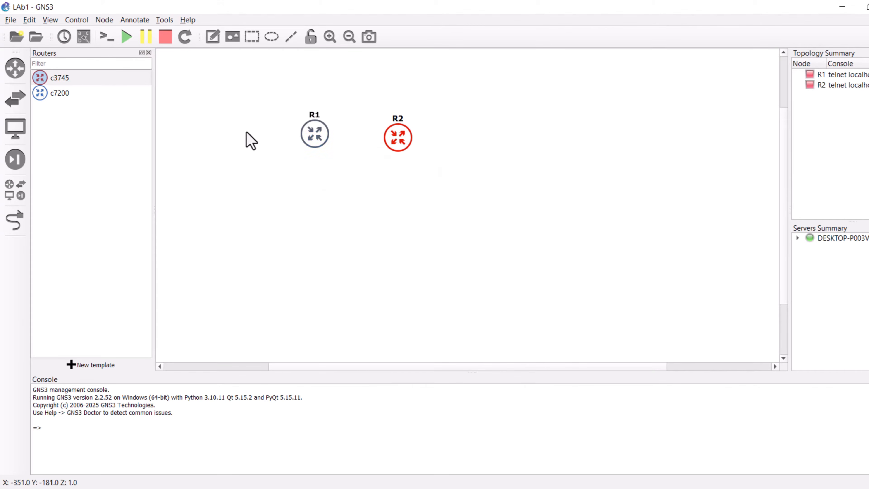
left_click(246, 131)
right_click(315, 133)
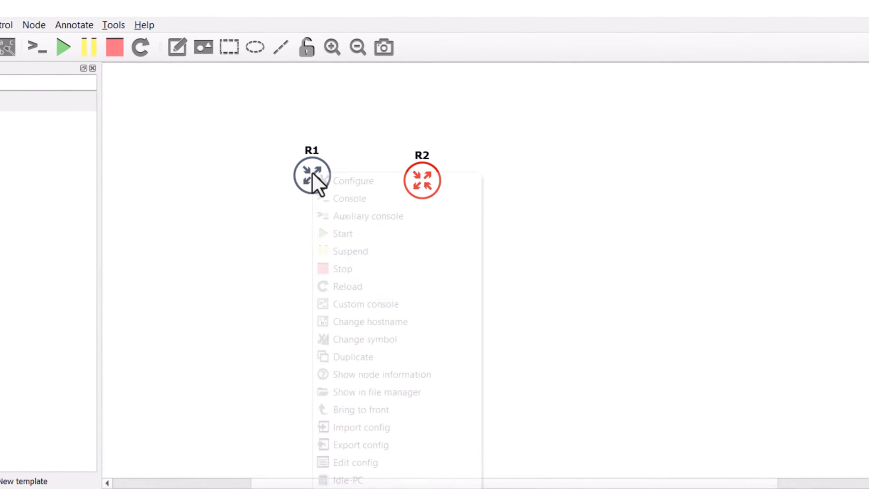
left_click(335, 233)
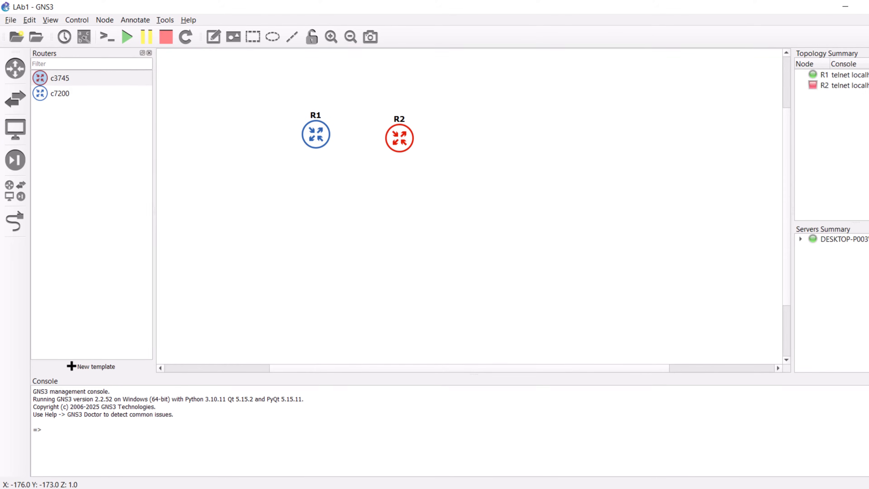
right_click(399, 137)
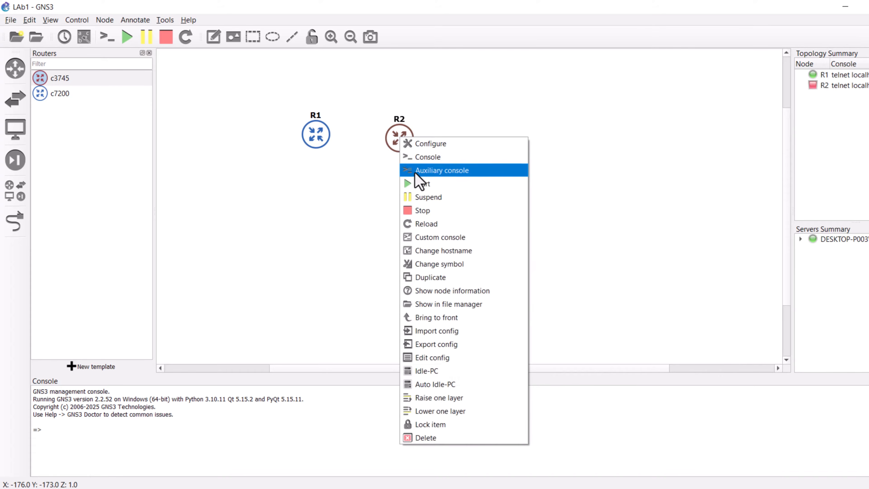
left_click(419, 185)
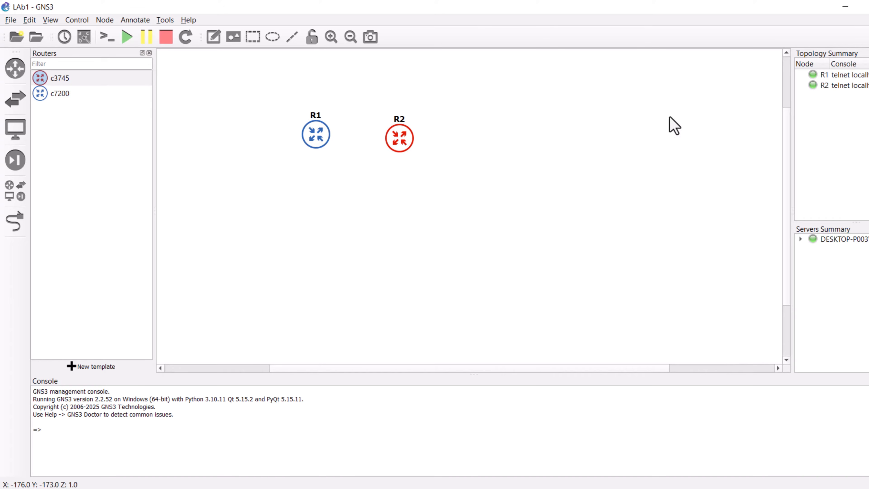
Step: Open a console to R1 and return to the GNS3 window
right_click(321, 133)
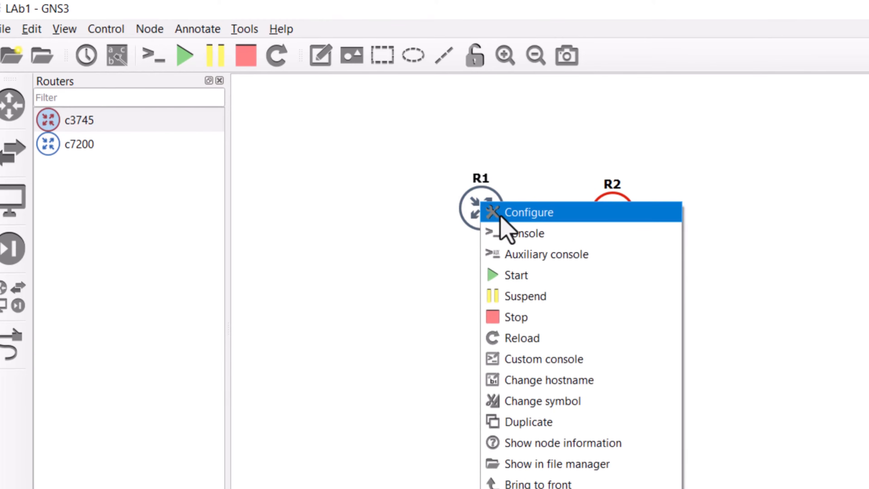
left_click(514, 233)
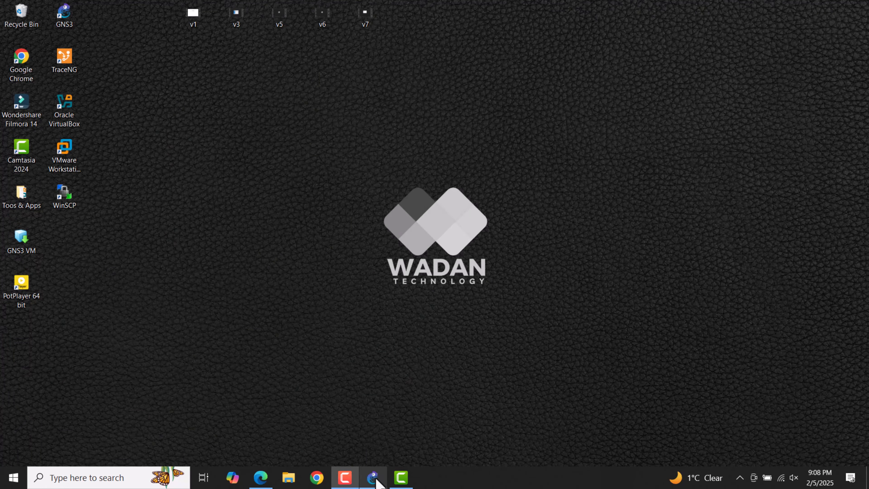
left_click(374, 478)
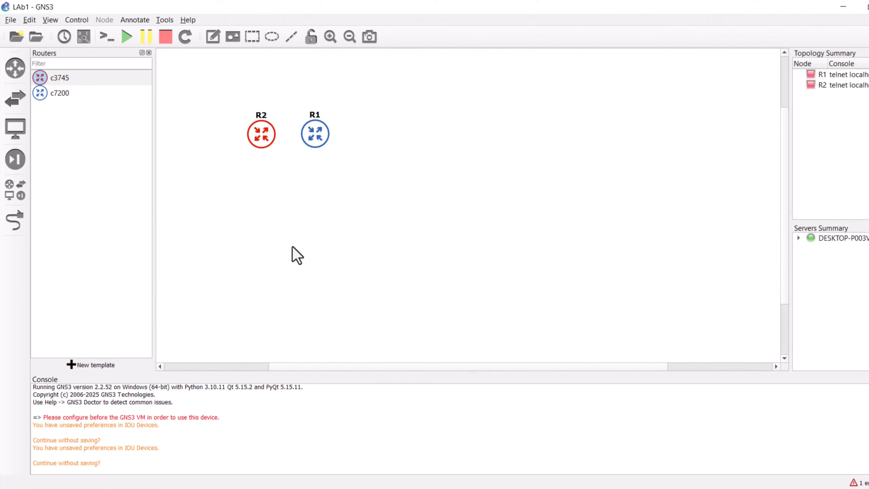
Step: Try to create a new IOU device template in Preferences, then cancel and close Preferences
left_click(30, 20)
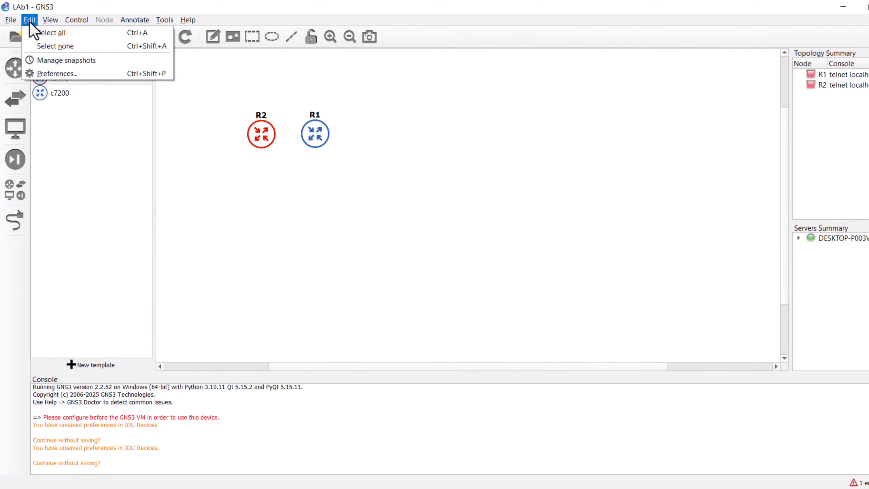
left_click(59, 73)
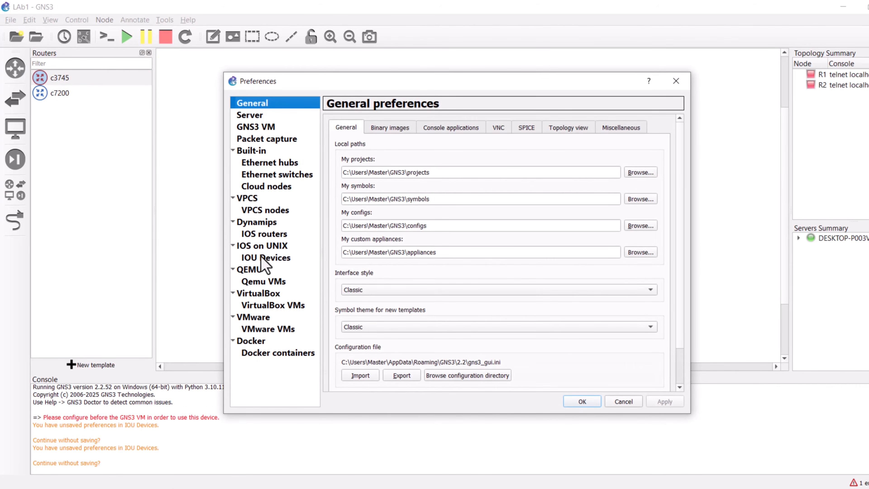
left_click(263, 263)
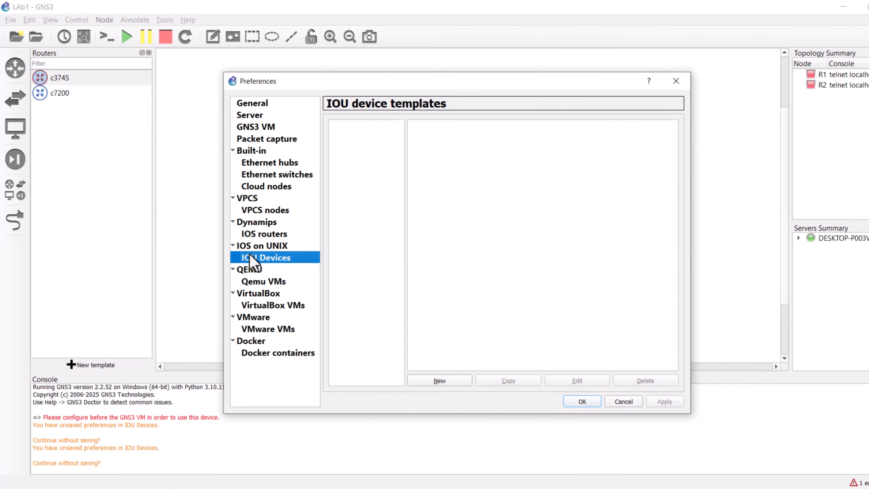
left_click(445, 381)
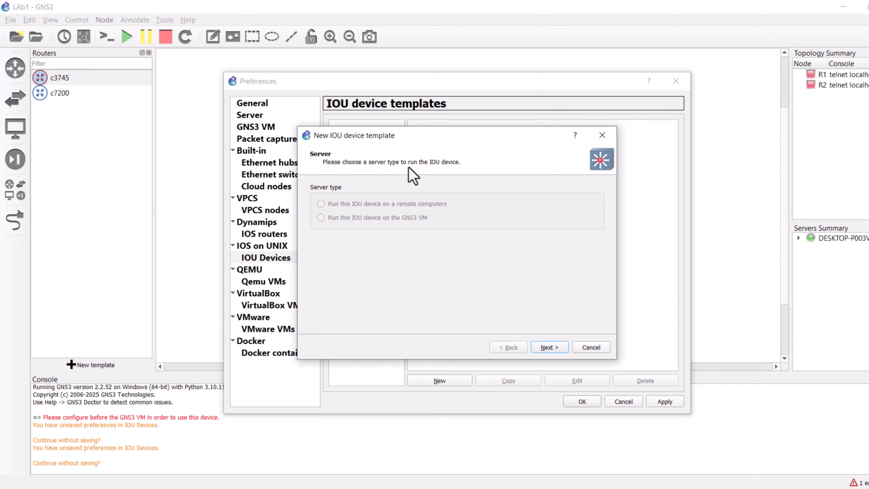
left_click(549, 347)
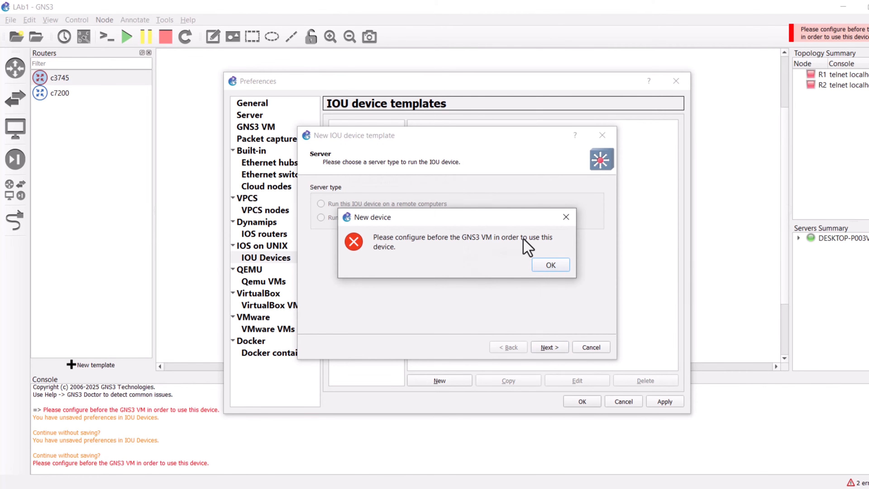
left_click(555, 269)
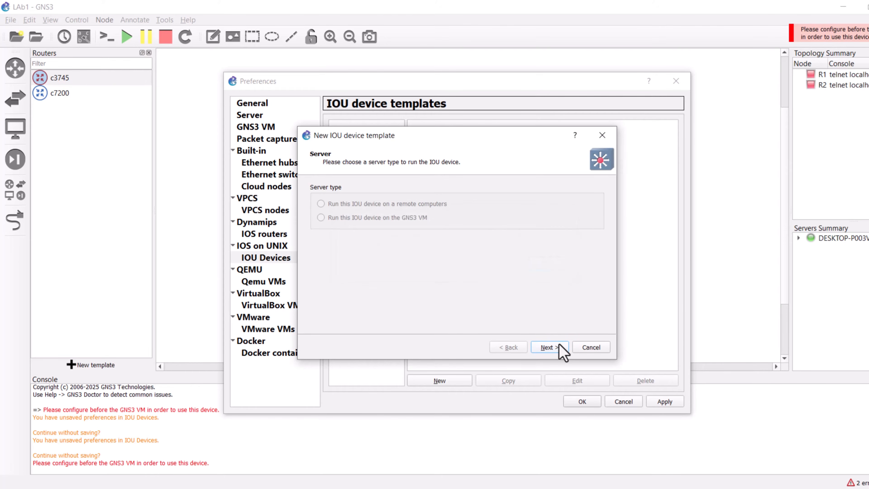
left_click(586, 348)
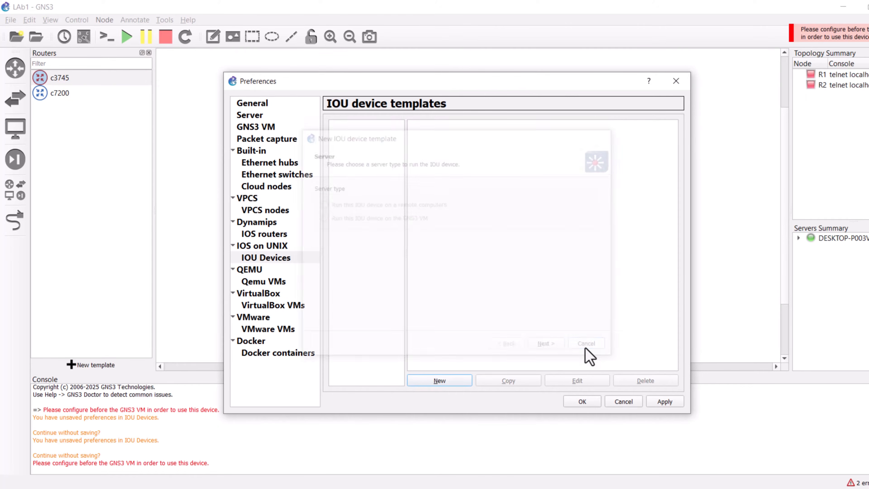
left_click(675, 81)
left_click(482, 271)
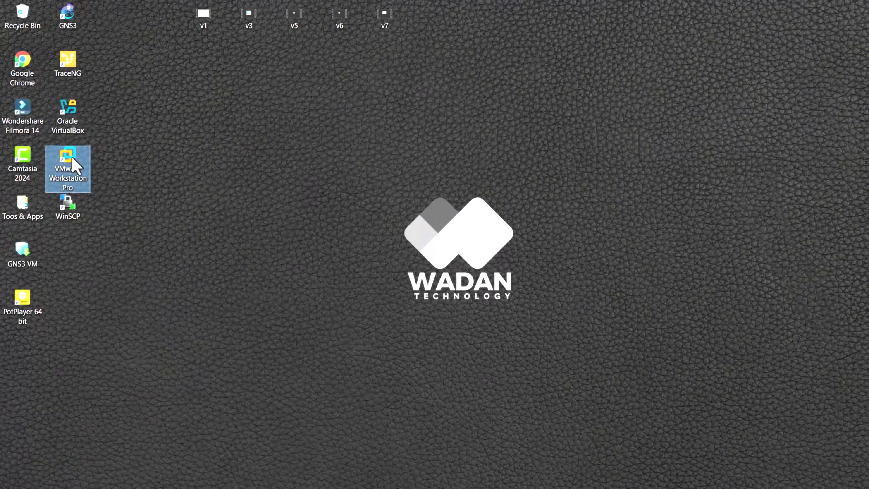
Step: Launch VMware Workstation and open the GNS3 VM appliance file from the Desktop
double_click(70, 159)
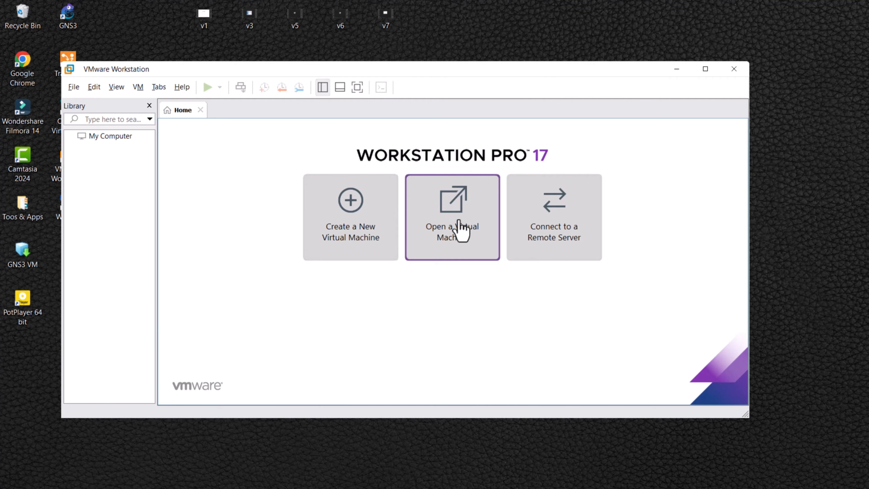
left_click(462, 231)
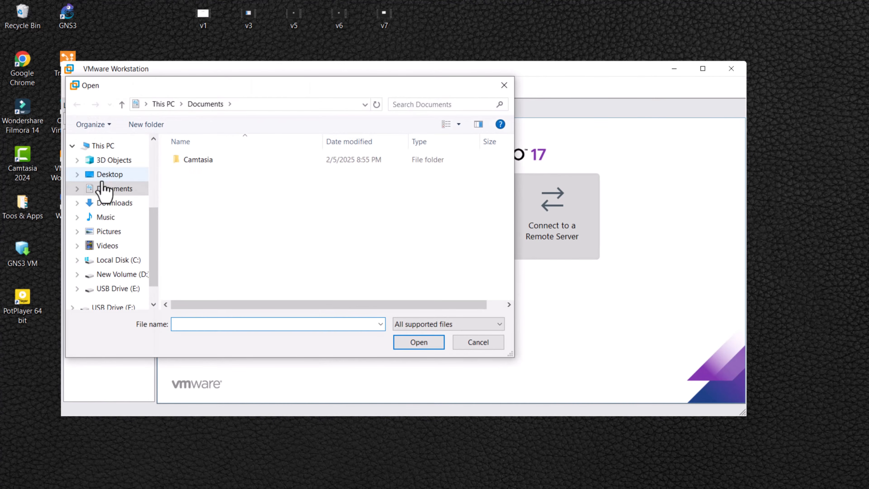
left_click(106, 175)
left_click(196, 173)
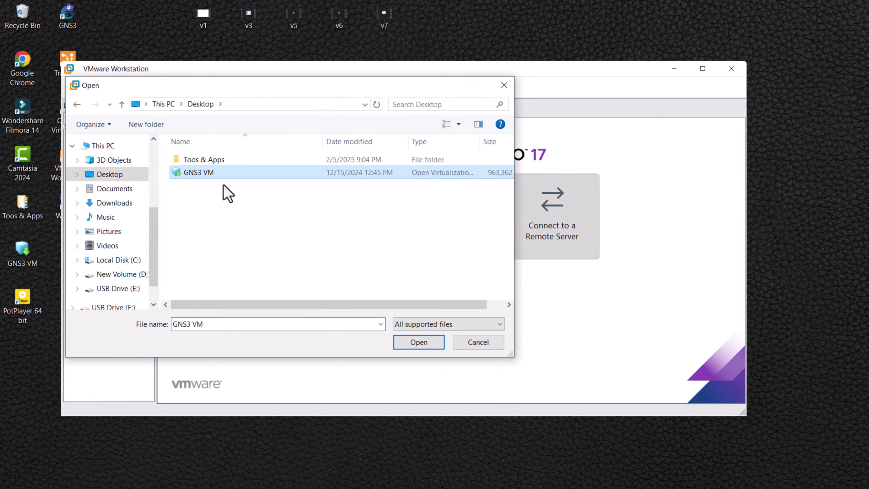
left_click(419, 342)
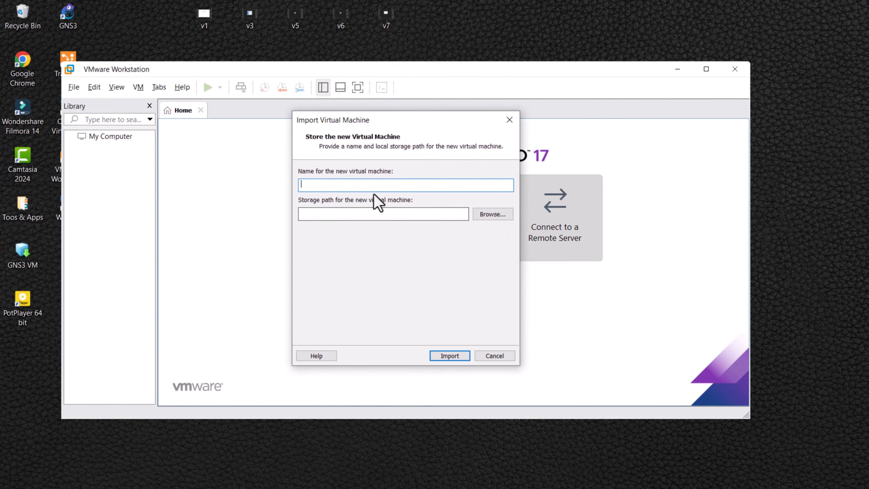
Step: Set the new virtual machine's storage path to the 03 - GNS3 VM folder under 005 - Virtual Lab Data on drive D and import it
left_click(492, 214)
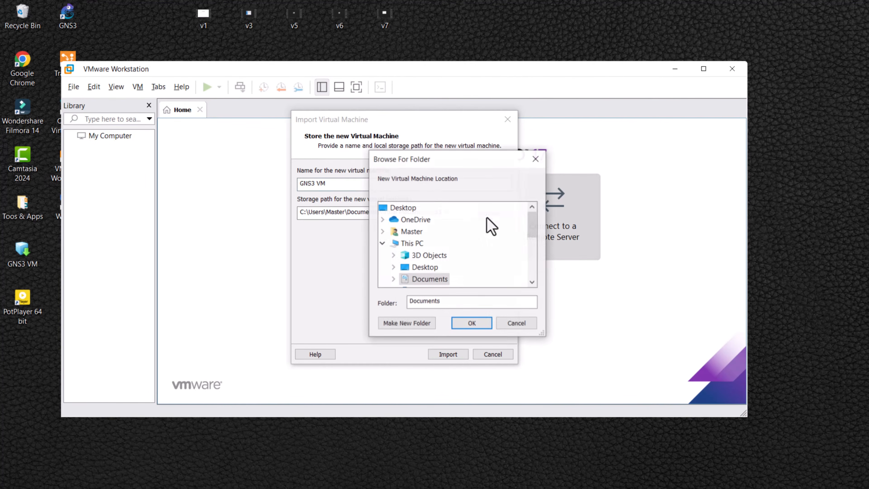
left_click(382, 247)
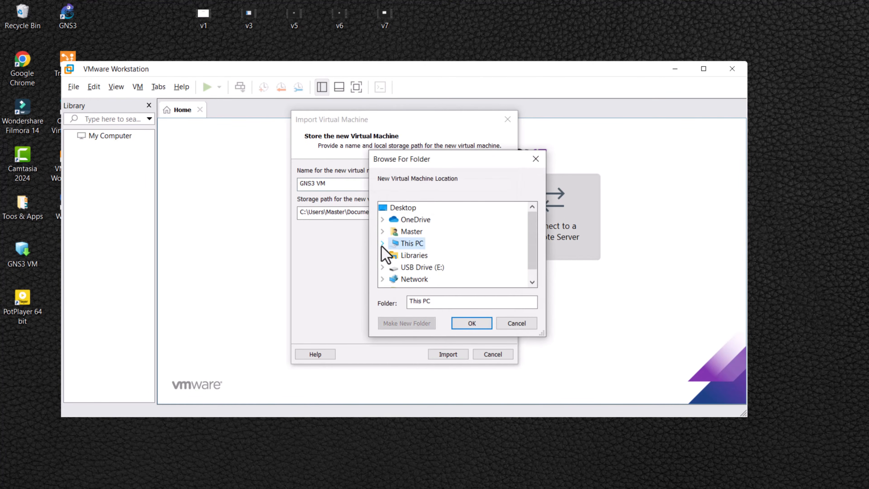
left_click(383, 247)
scroll(405, 253, "down", 2)
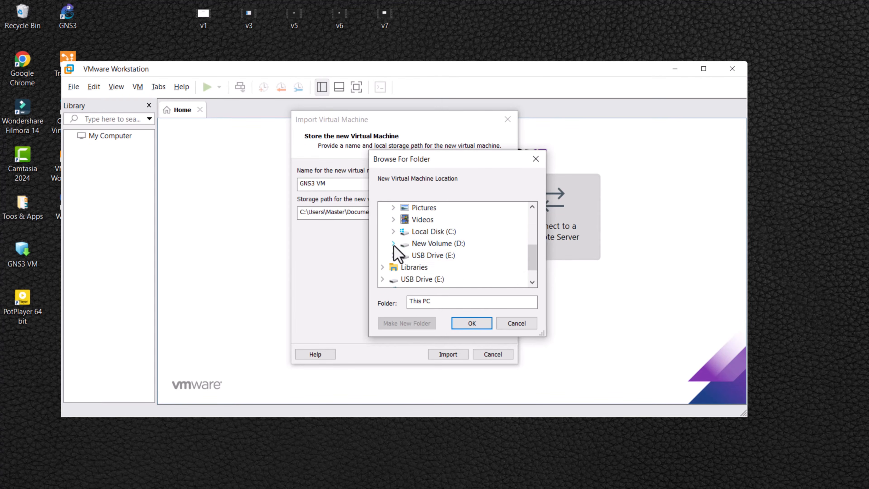
left_click(393, 243)
scroll(421, 249, "down", 1)
left_click(404, 241)
left_click(457, 280)
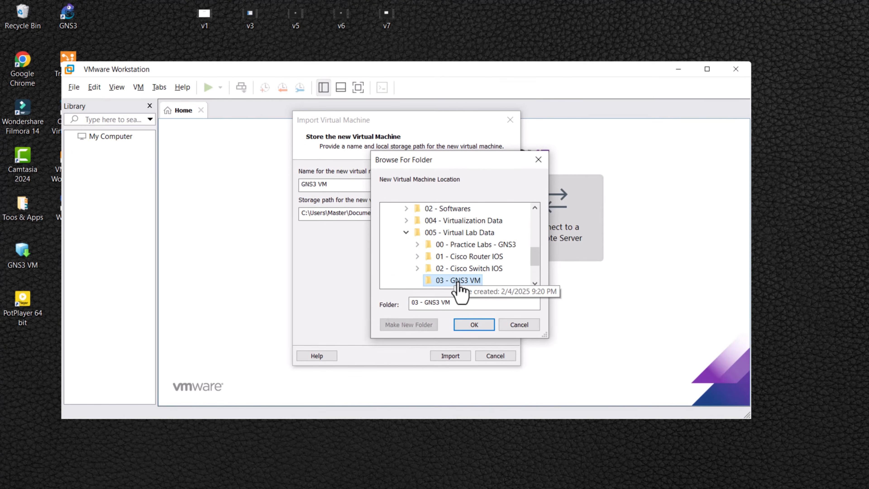
left_click(474, 325)
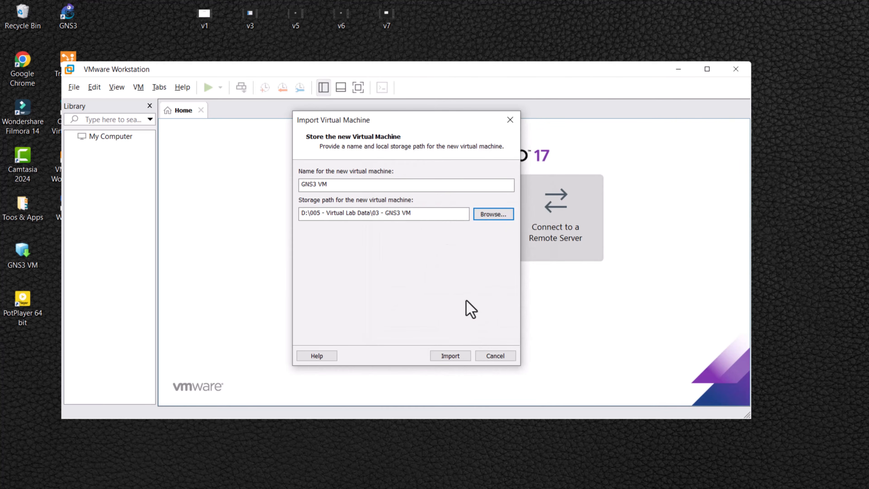
left_click(450, 356)
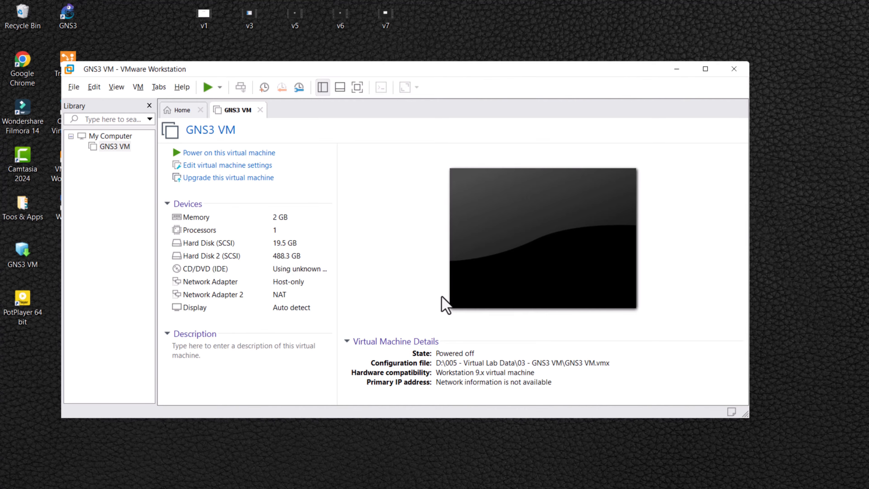
Step: Launch GNS3 and create a new project named Lab2
double_click(67, 14)
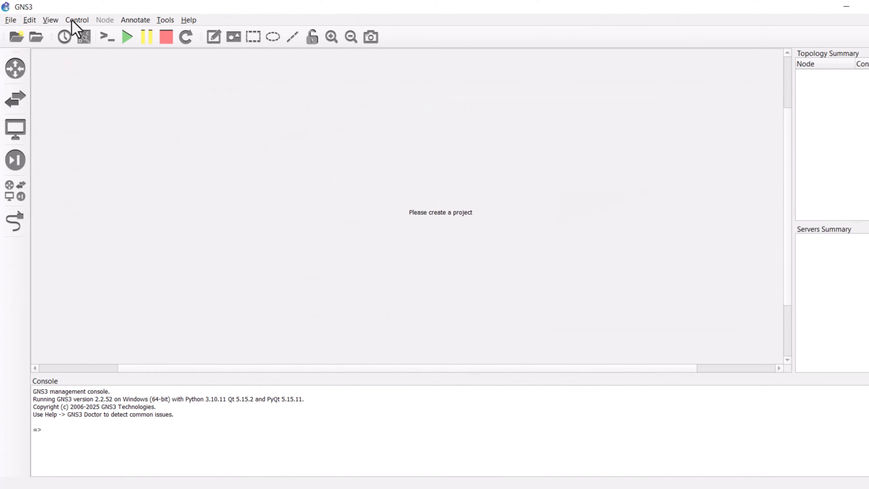
type("Lab")
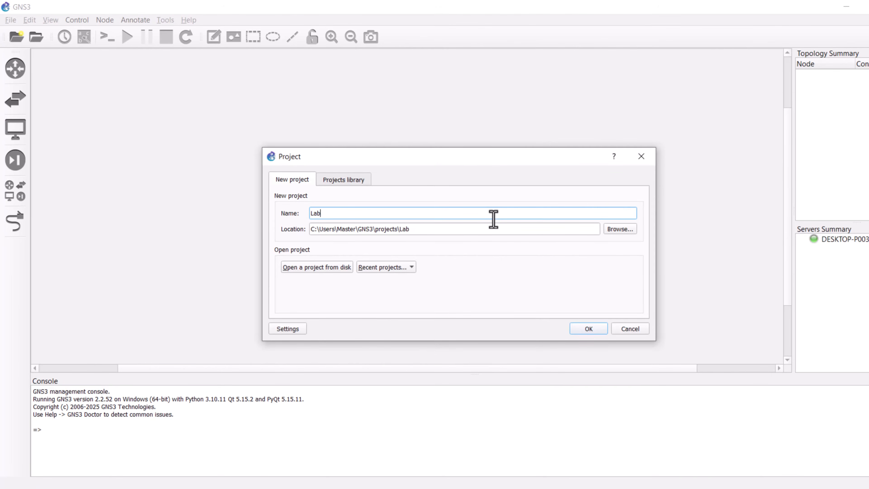
type("2")
left_click(587, 328)
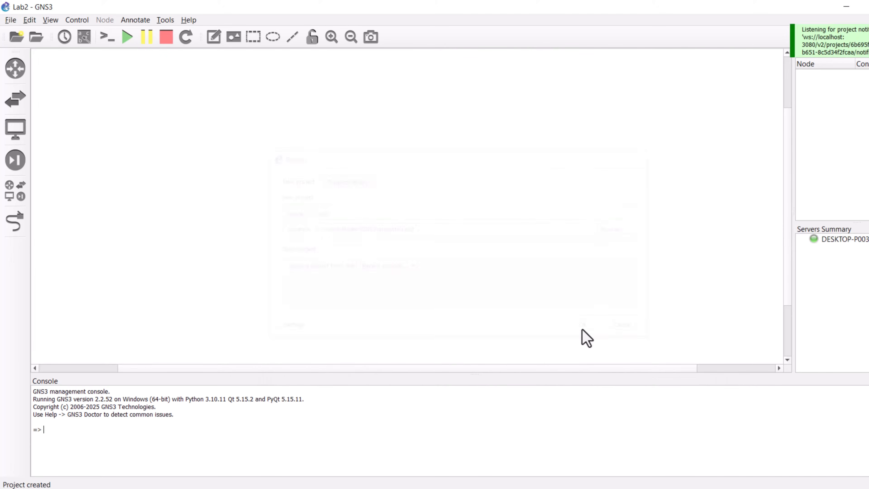
Step: Enable the GNS3 VM in Preferences with the VMware Workstation / Player virtualization engine and apply
left_click(29, 20)
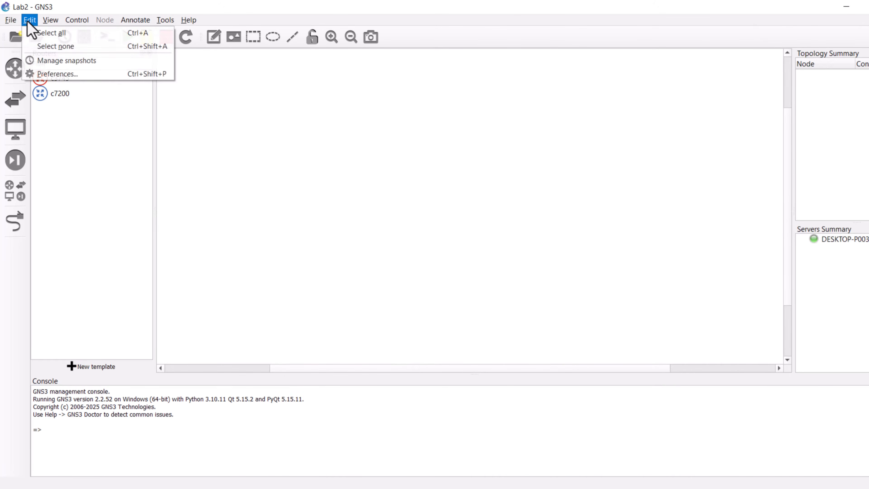
left_click(55, 75)
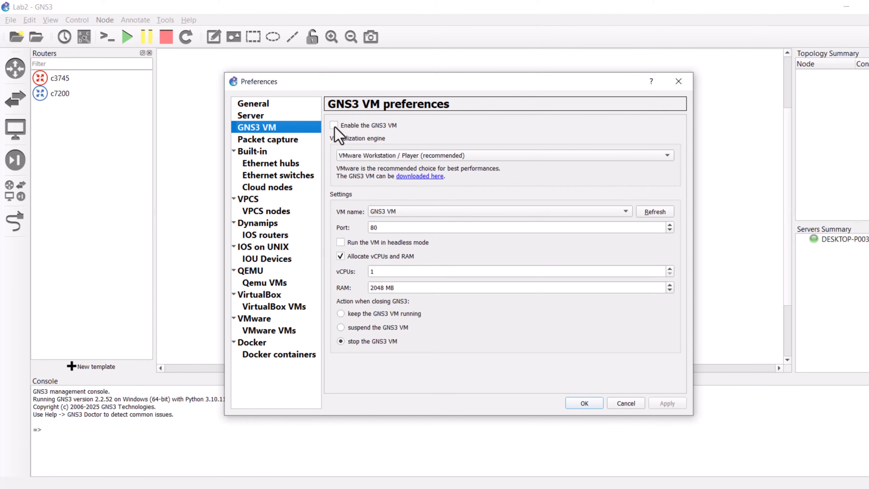
left_click(334, 125)
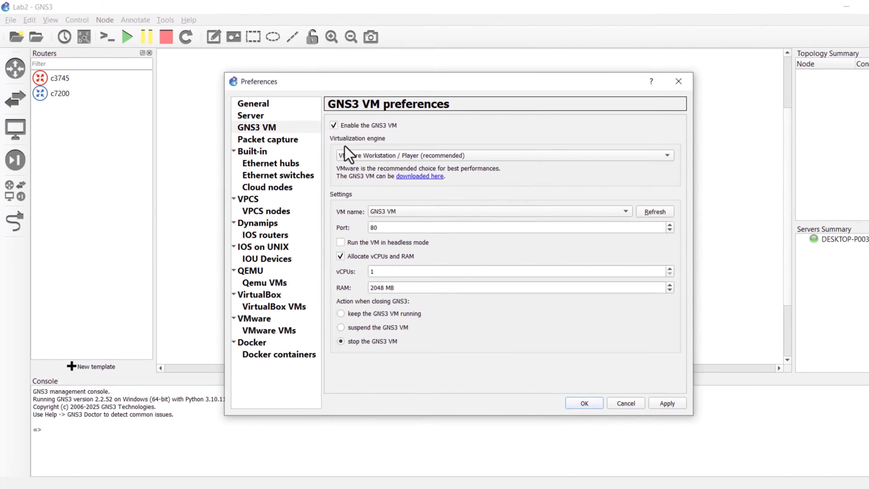
left_click(406, 155)
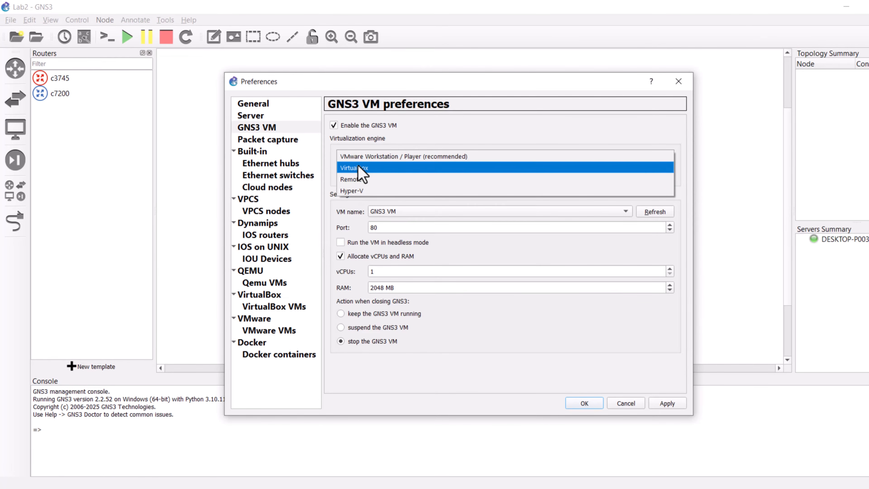
left_click(359, 157)
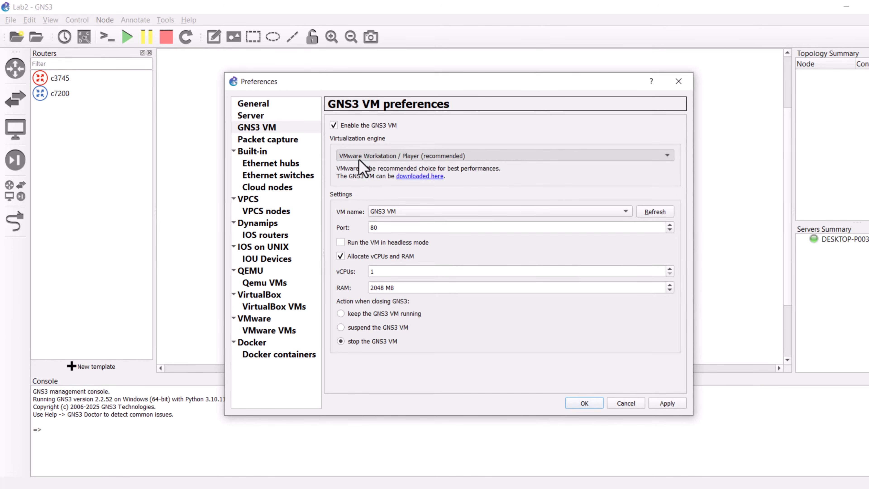
left_click(667, 404)
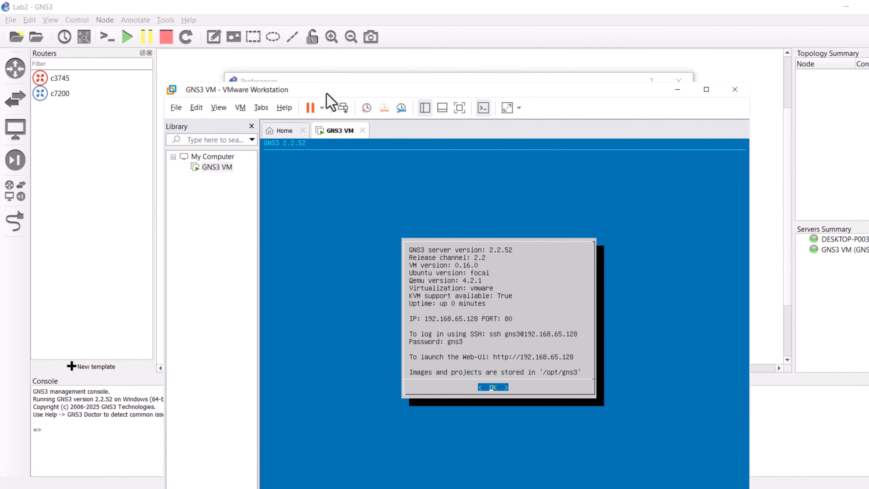
Step: Create a project named lab2 saved in the 00 - Practice Labs - GNS3 folder under 005 - Virtual Lab Data on drive D
left_click_drag(326, 94, 302, 24)
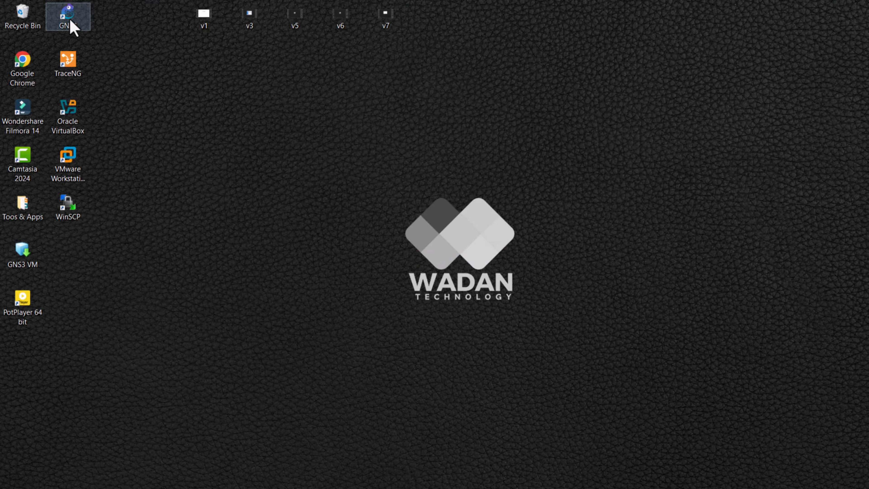
double_click(70, 24)
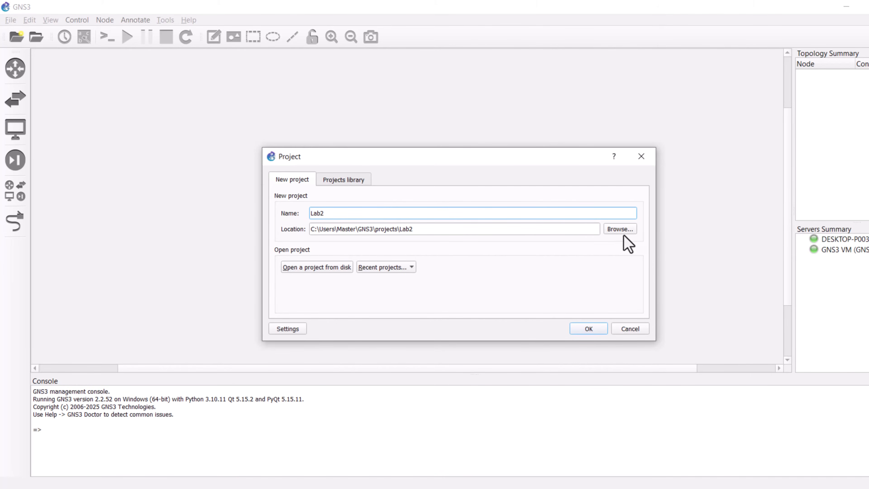
left_click(613, 232)
scroll(320, 249, "down", 3)
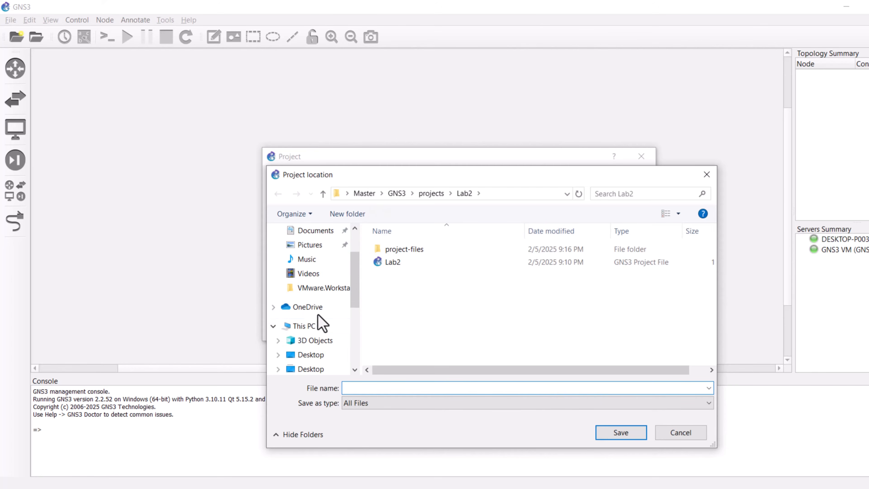
left_click(322, 325)
double_click(583, 281)
double_click(405, 275)
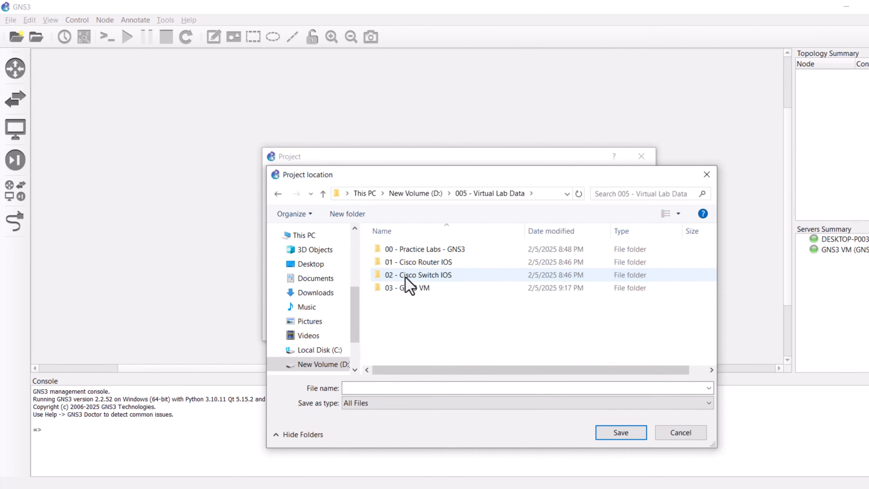
double_click(412, 249)
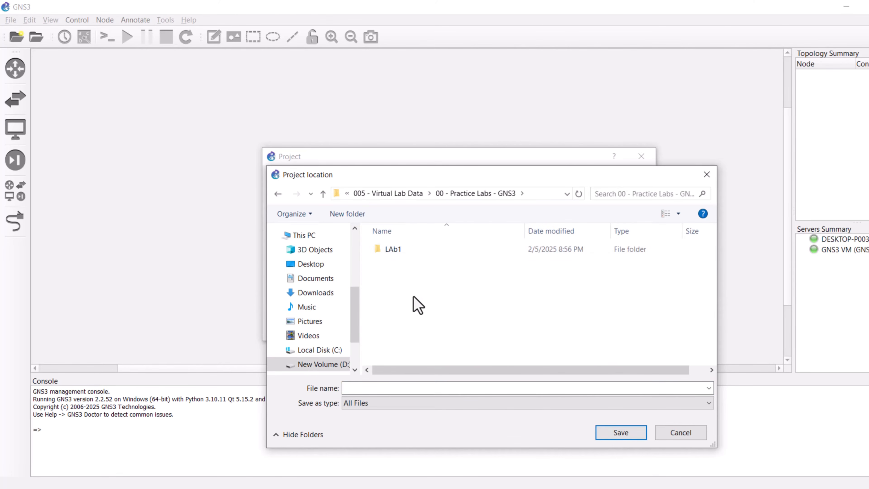
left_click(428, 388)
type("lab2")
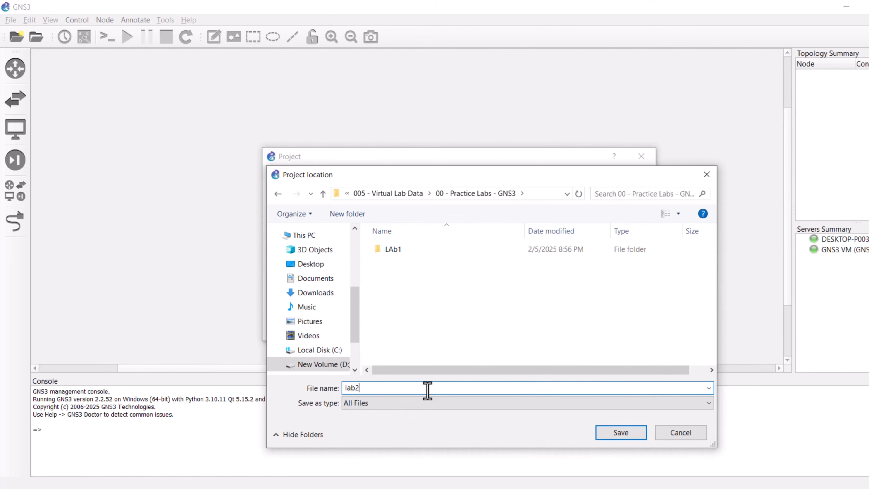
left_click(603, 436)
left_click(585, 327)
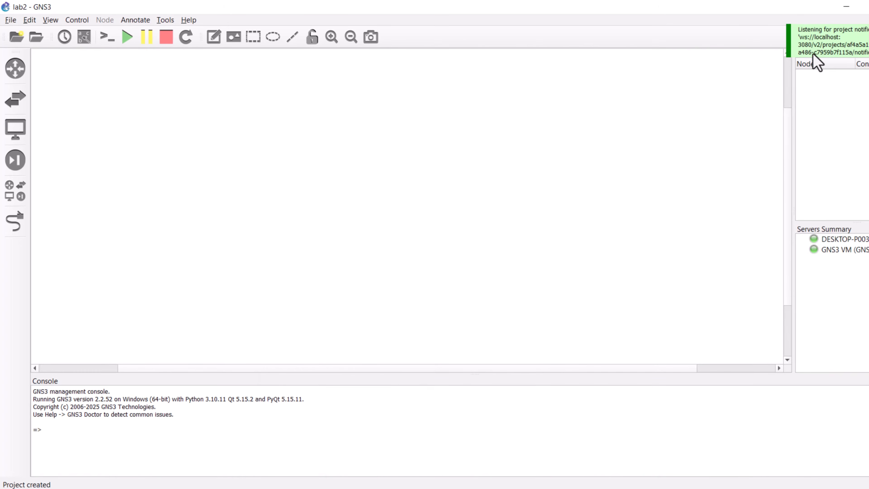
Step: Start a new IOU device template in Preferences running on the GNS3 VM and name it Layer 2 SW
left_click(29, 20)
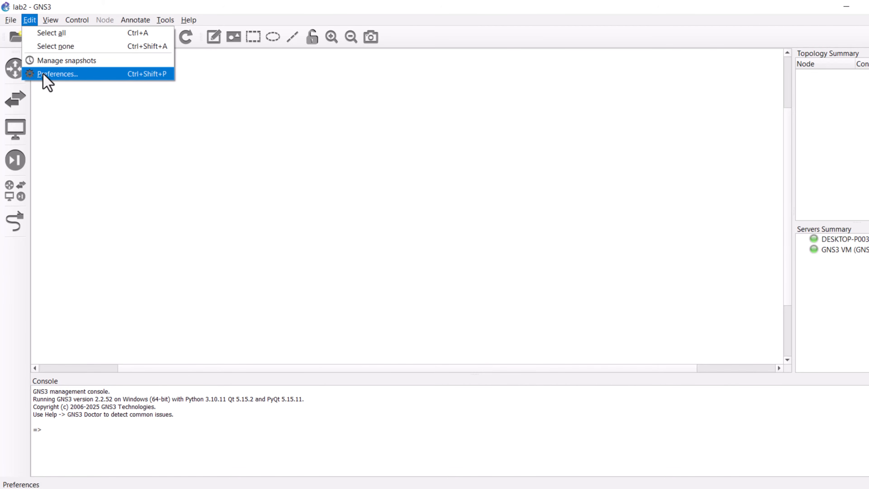
left_click(52, 74)
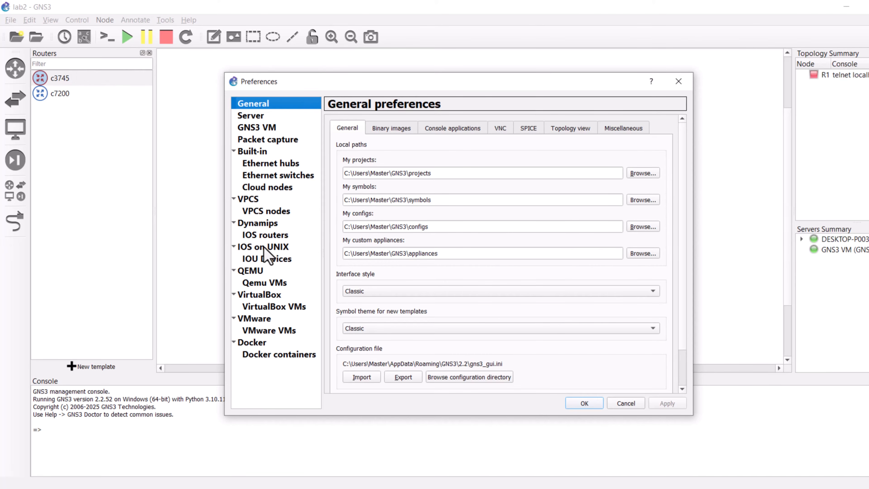
left_click(260, 259)
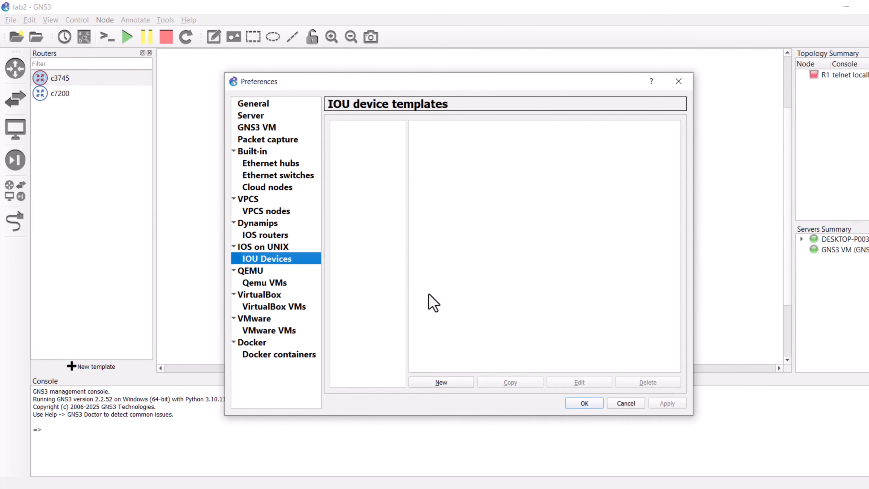
left_click(442, 382)
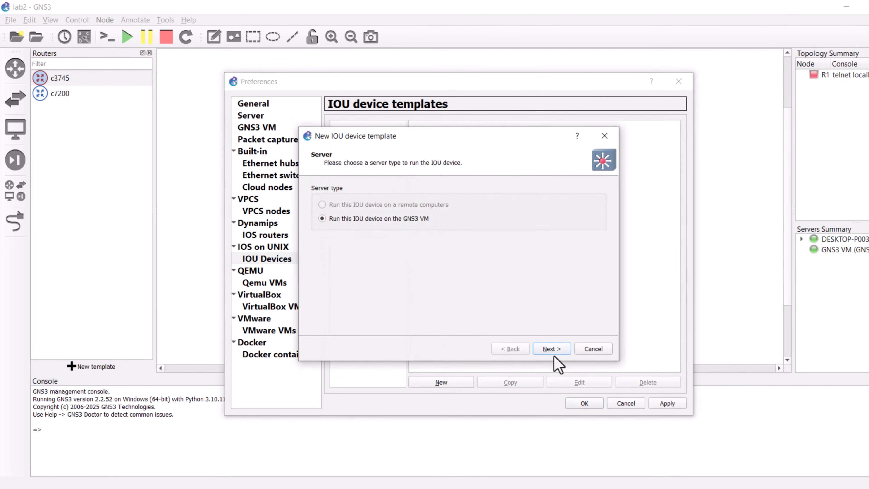
left_click(551, 349)
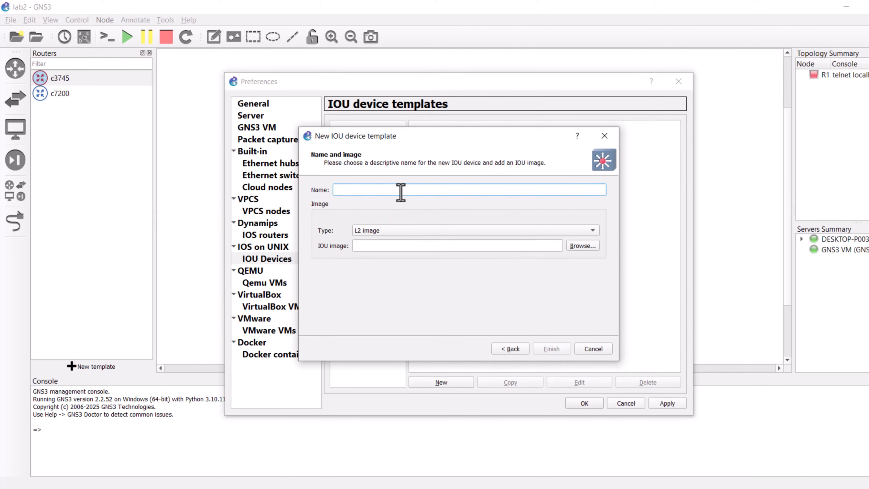
type("Layer 2 SW")
Step: Select the IOU image from the Cisco IOU L2 folder under 02 - Cisco Switch IOS and finish the template
left_click(583, 246)
left_click(340, 358)
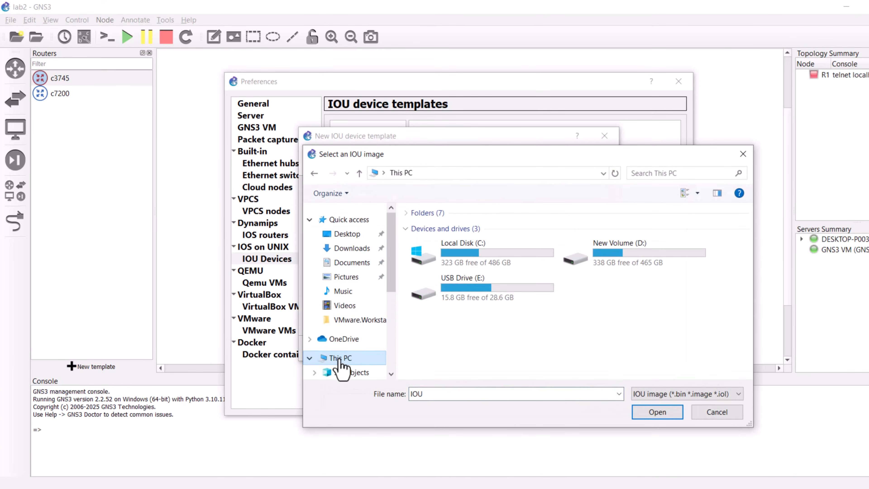
double_click(613, 255)
double_click(458, 255)
double_click(458, 258)
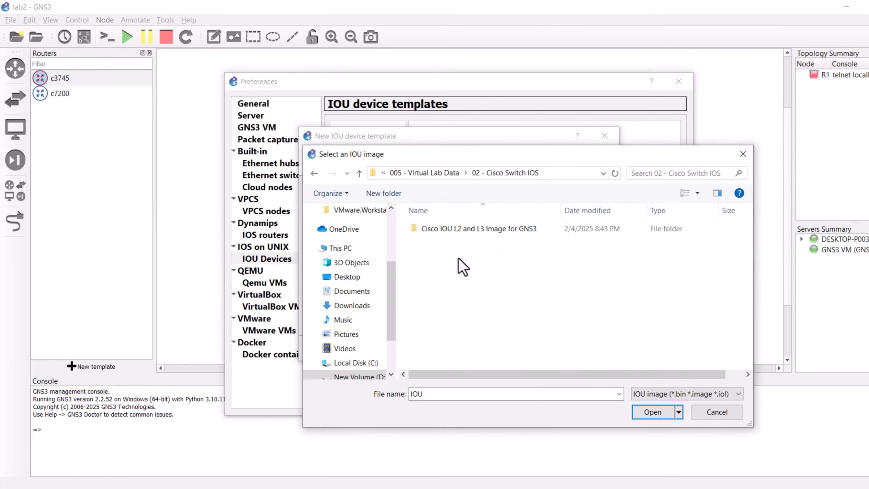
double_click(465, 230)
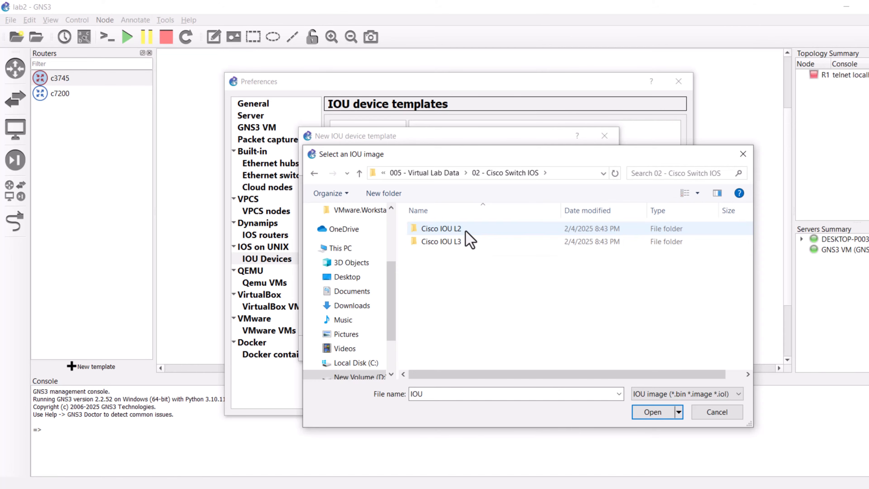
double_click(453, 230)
double_click(446, 229)
left_click(551, 349)
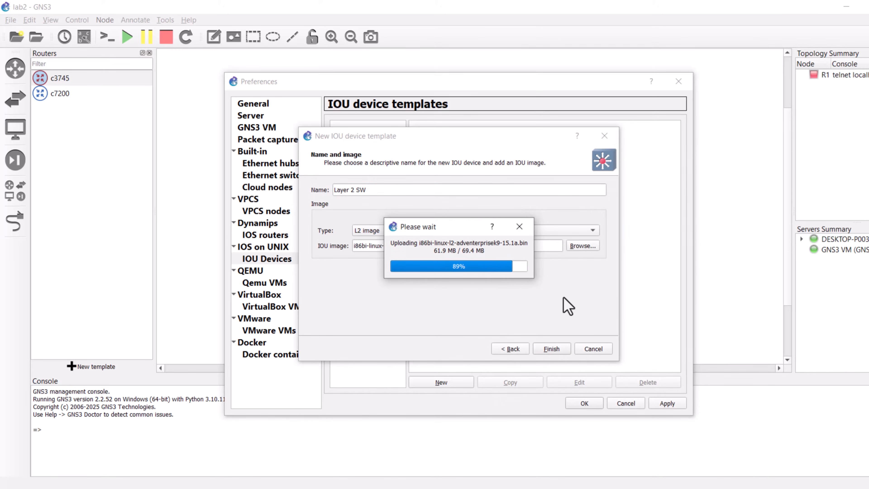
left_click(555, 352)
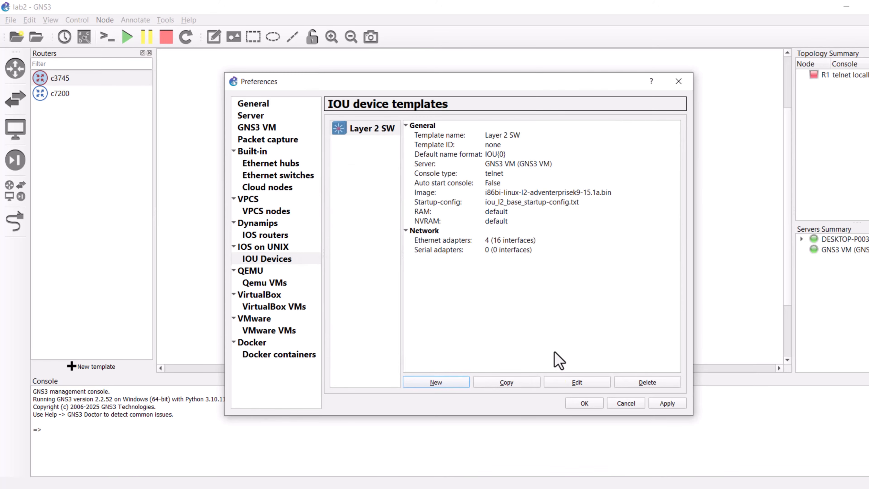
Step: Set the Layer 2 SW template's symbol to the Affinity-square-red switch and close Preferences
left_click(579, 383)
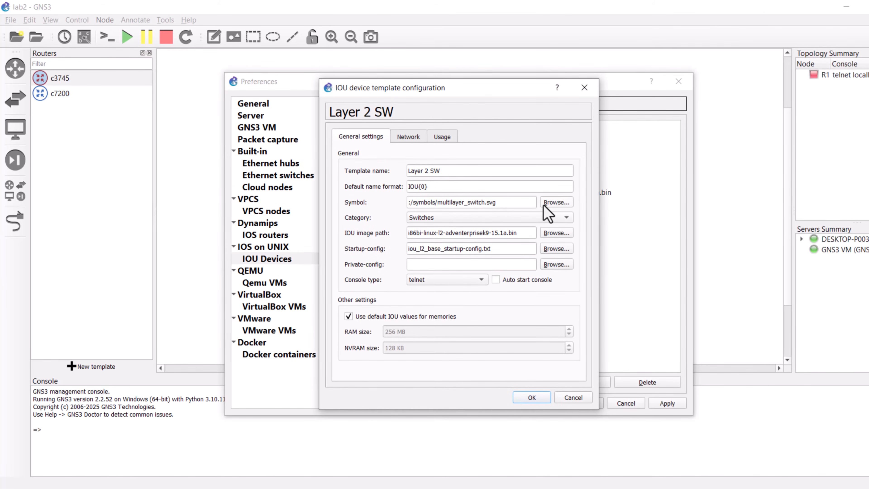
left_click(557, 202)
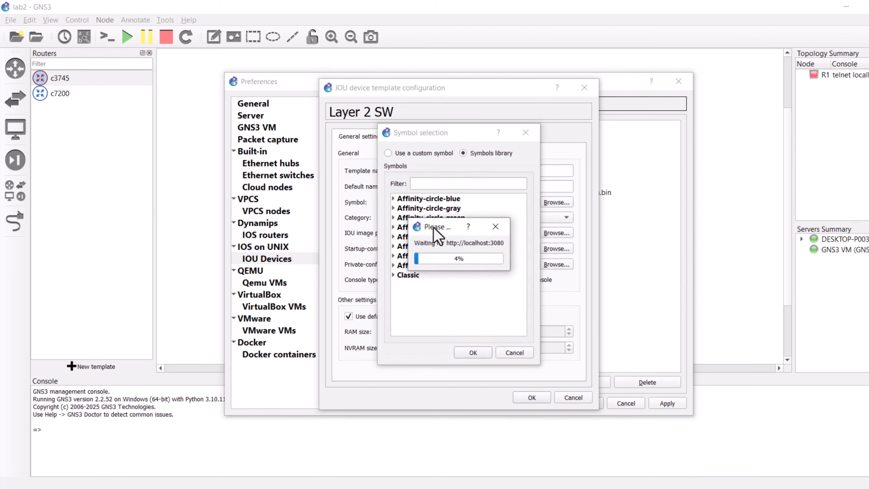
left_click(393, 266)
left_click(420, 291)
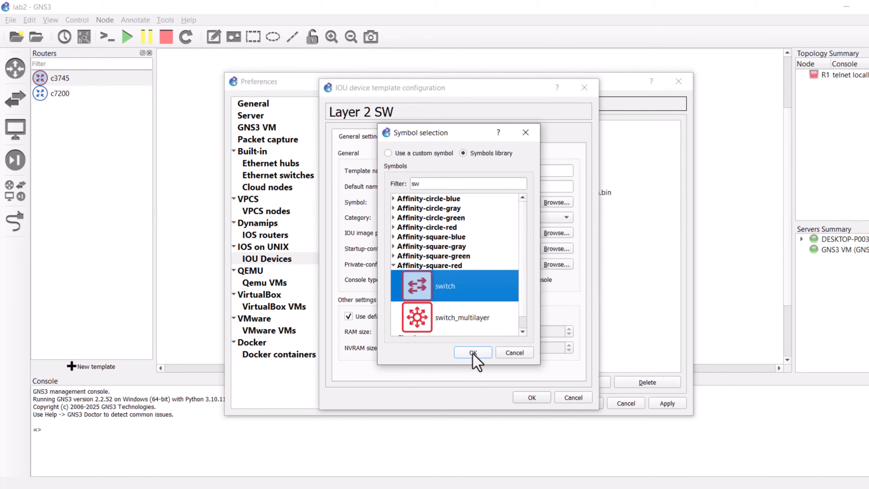
left_click(472, 352)
left_click(531, 397)
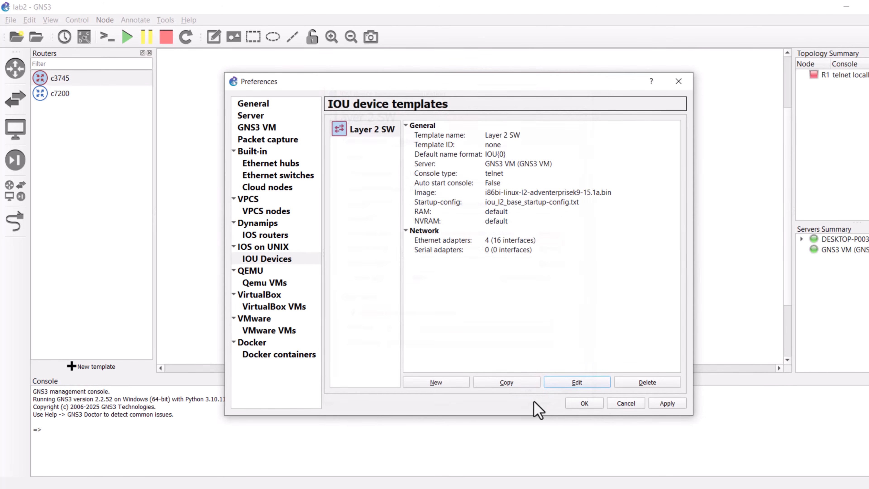
left_click(584, 404)
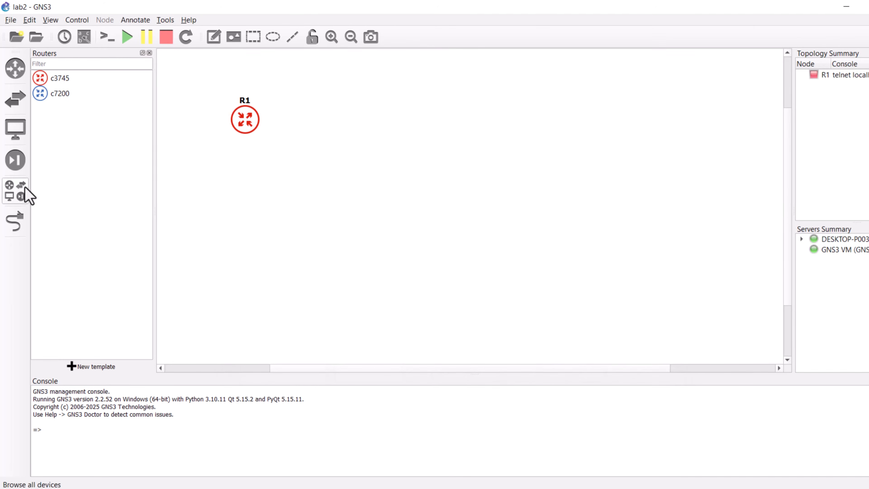
Step: Start a new IOU device template in Preferences running on the GNS3 VM and name it Layer 3 SW
left_click(12, 105)
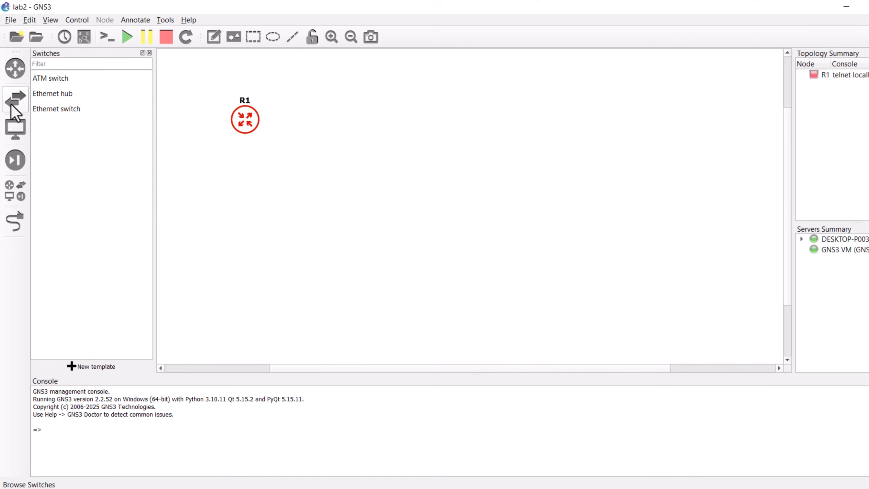
mouse_move(60, 141)
left_mouse_down()
mouse_move(285, 143)
mouse_move(62, 155)
left_mouse_up()
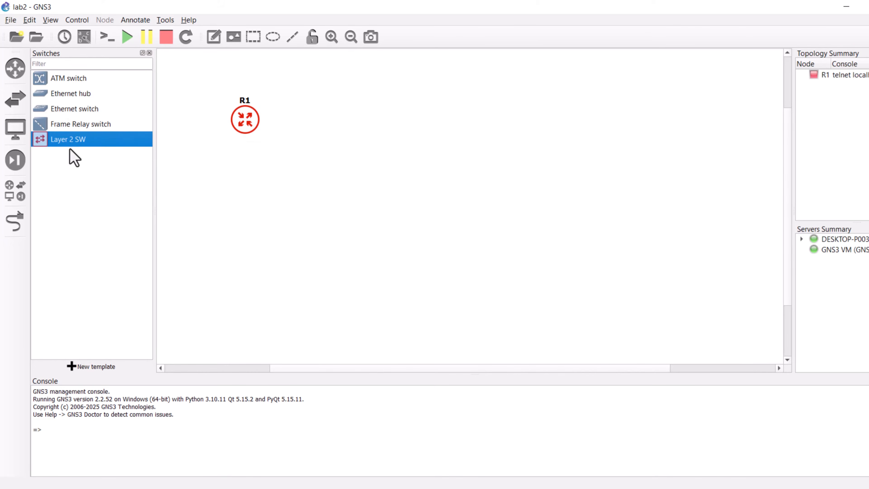
left_click(29, 20)
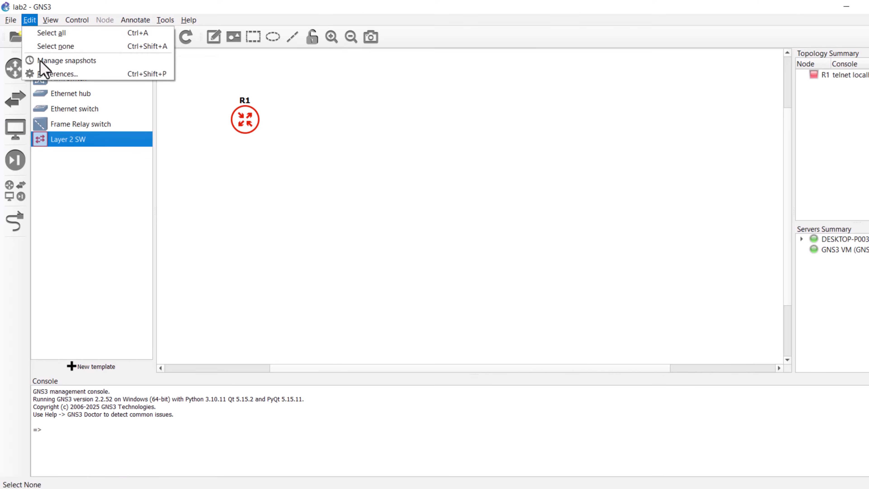
left_click(56, 74)
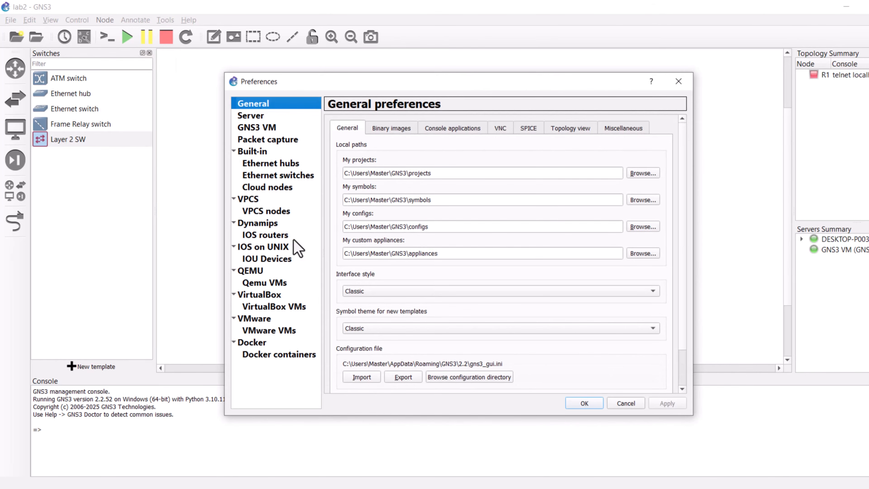
left_click(266, 259)
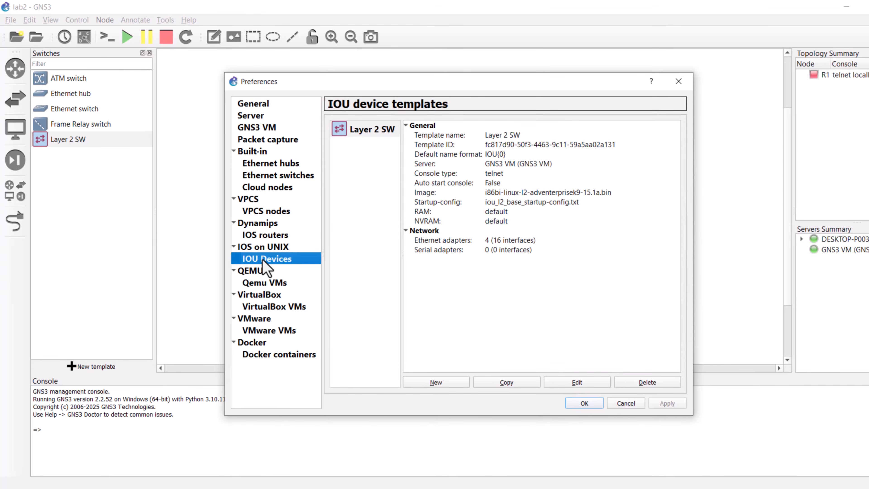
left_click(462, 384)
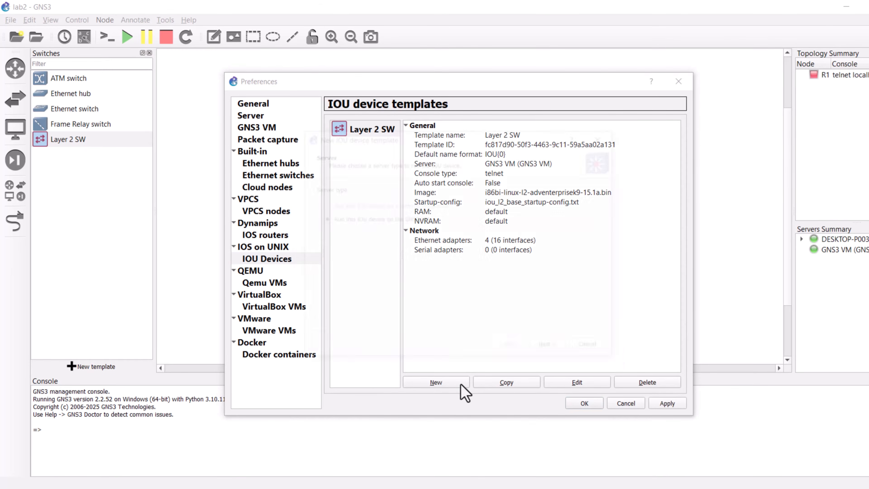
left_click(551, 349)
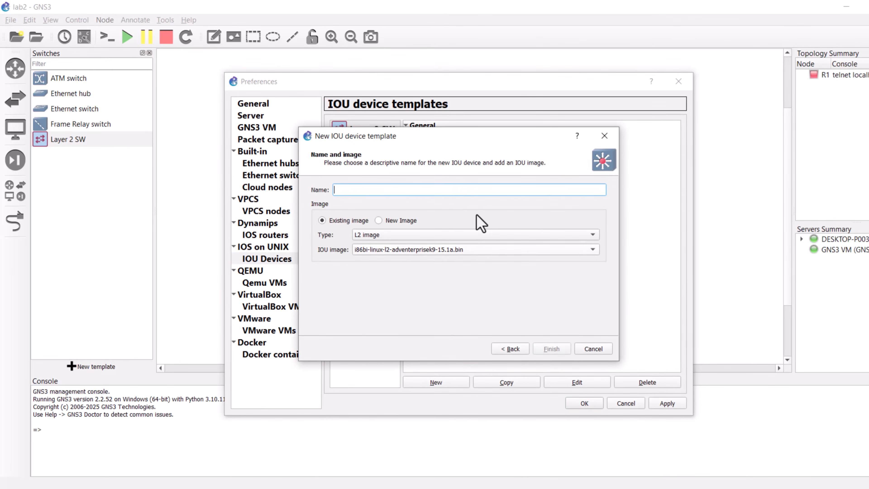
type("Layer 3 SW")
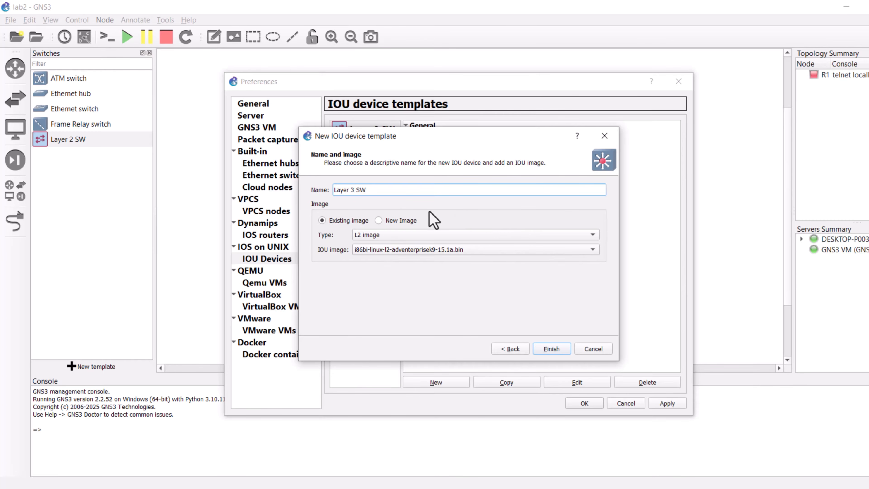
Step: Add a new L3 image, i86bi-linux-l3-adventerprisek9-15.2.4M1.bin from the Cisco IOU L3 folder, and finish the template
left_click(396, 220)
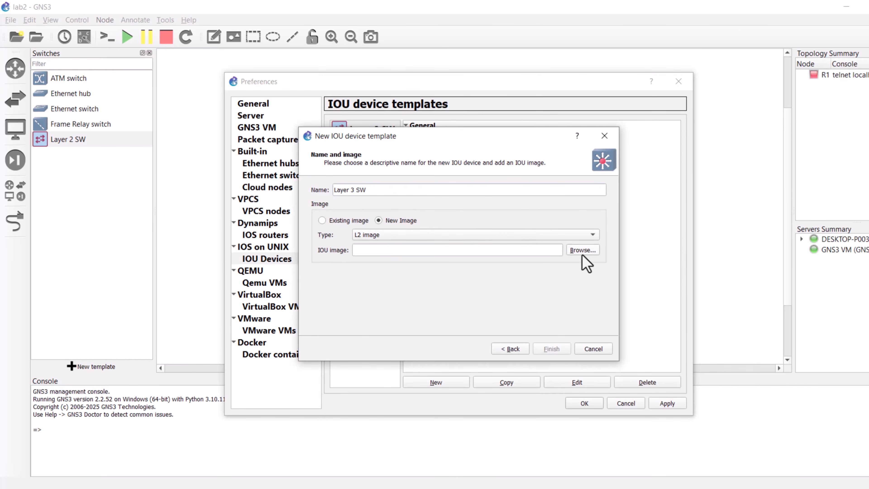
left_click(423, 236)
left_click(390, 247)
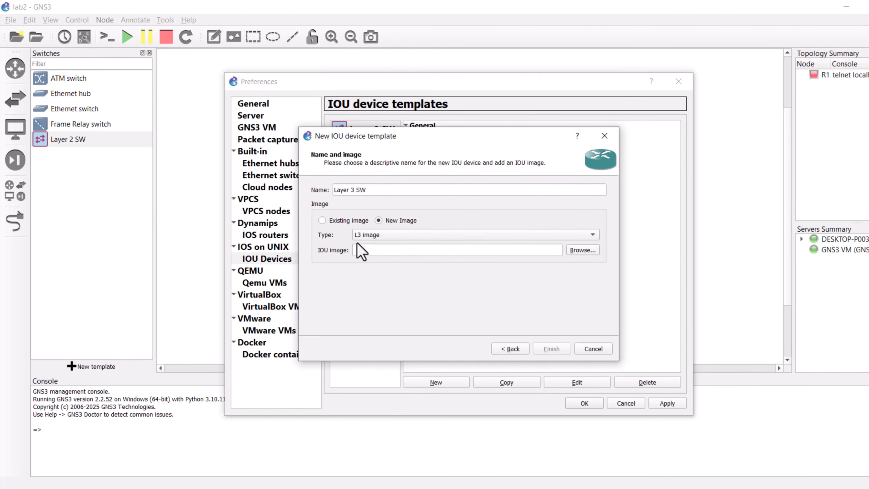
left_click(581, 251)
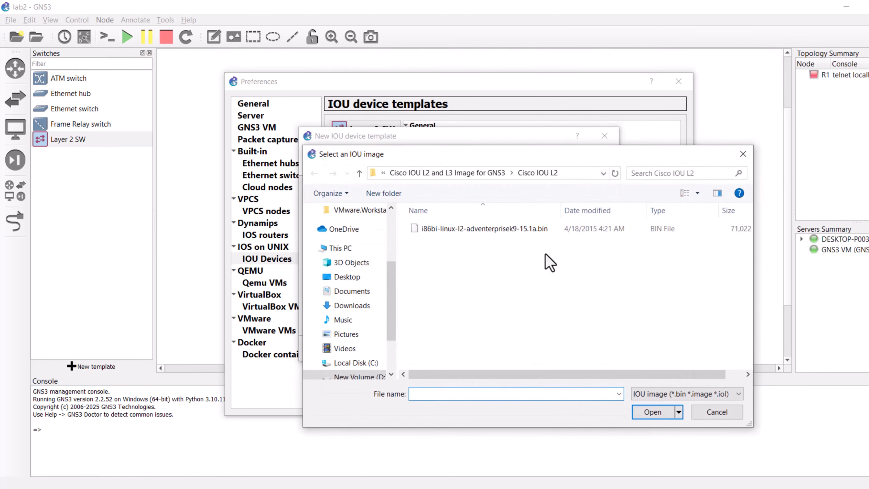
left_click(358, 173)
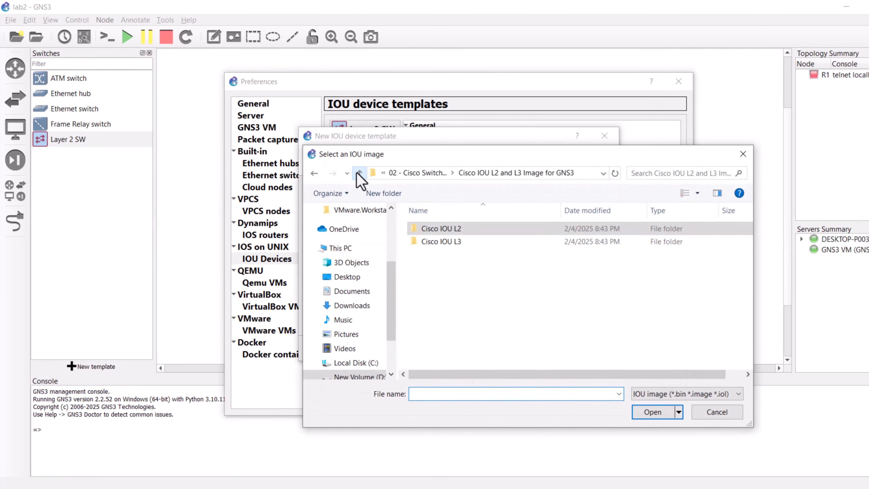
double_click(447, 242)
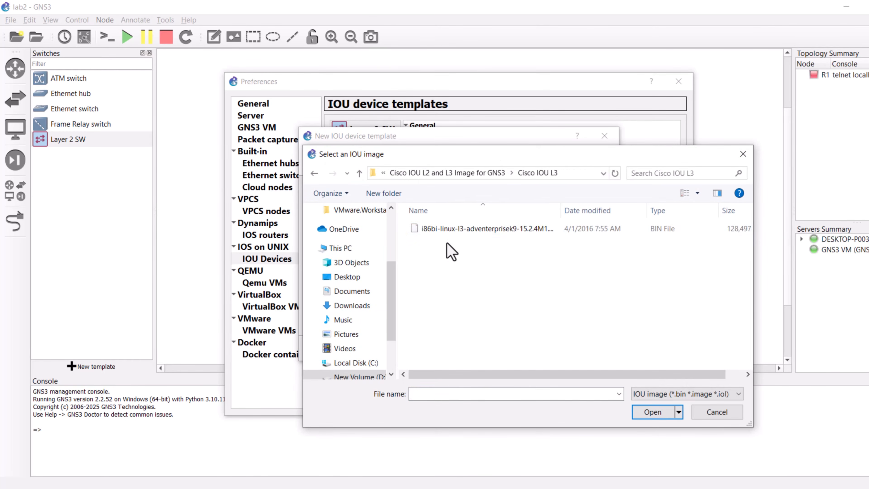
double_click(439, 231)
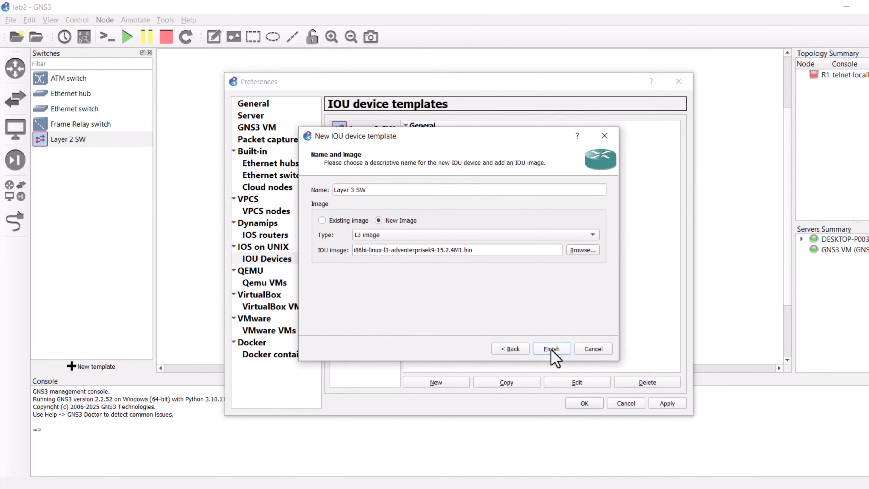
left_click(551, 349)
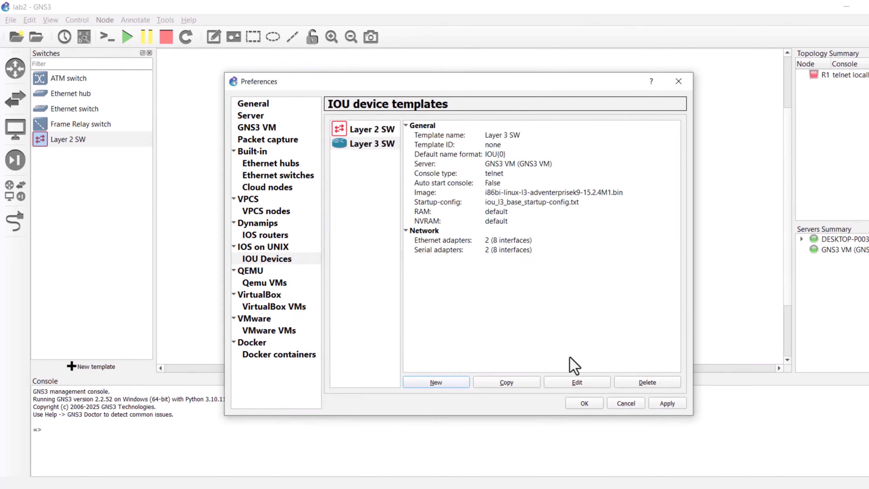
Step: Set the Layer 3 SW template's symbol to the Affinity-square-blue switch_multilayer and apply the preferences
left_click(577, 382)
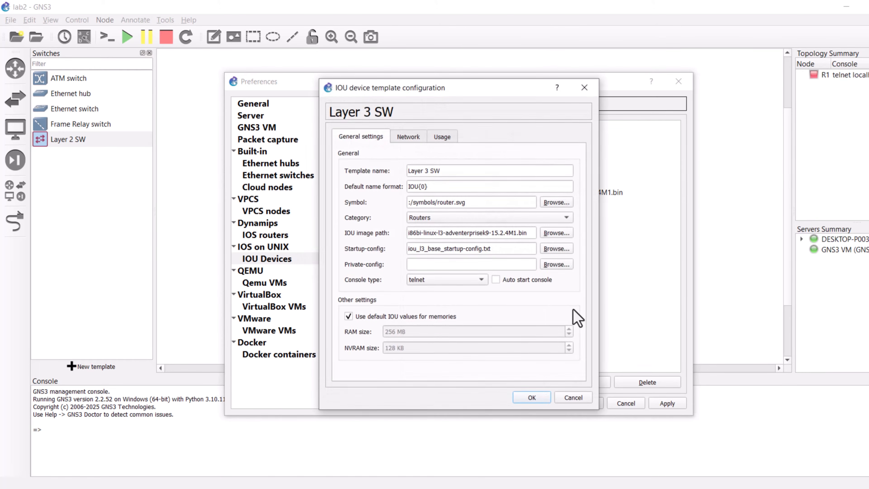
left_click(555, 203)
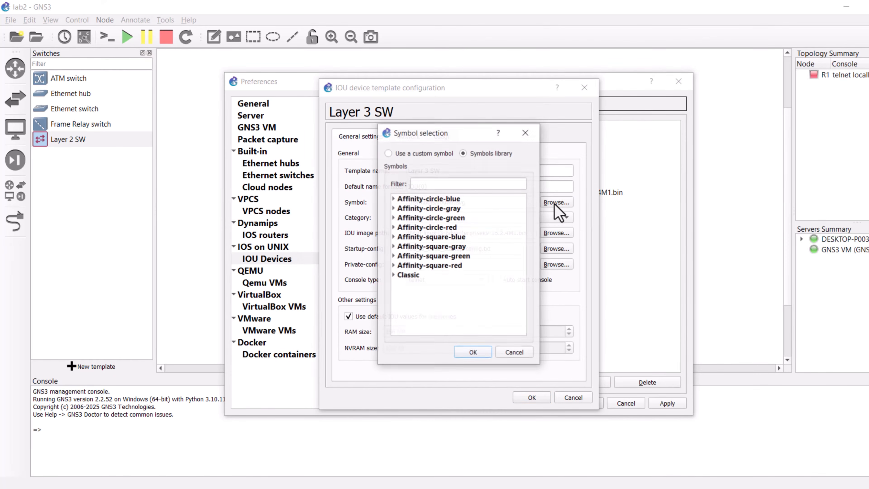
double_click(465, 237)
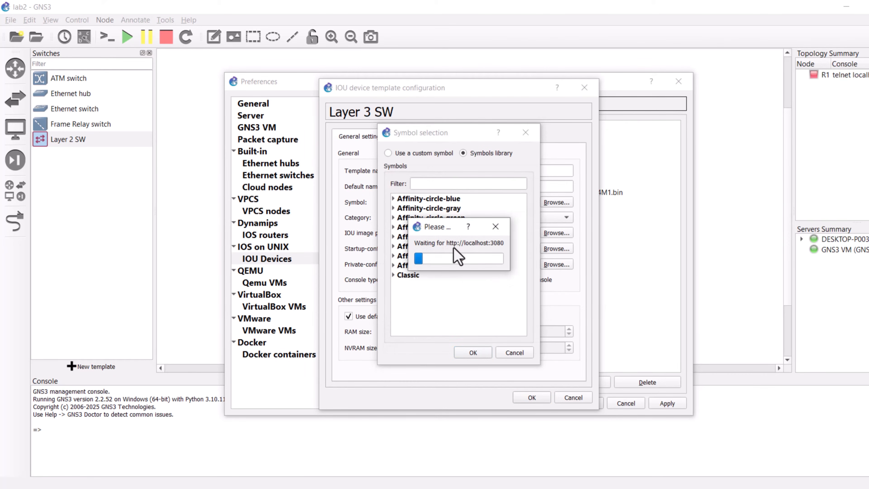
left_click(459, 184)
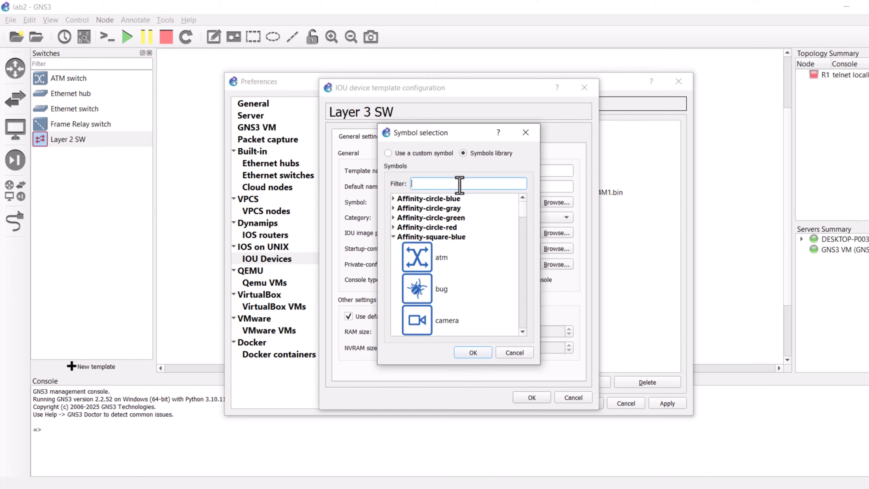
type("sw")
left_click(460, 290)
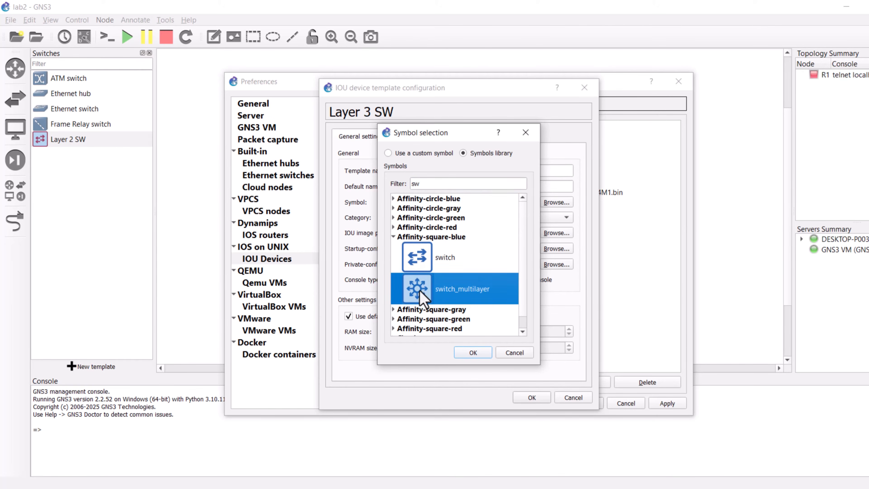
left_click(472, 353)
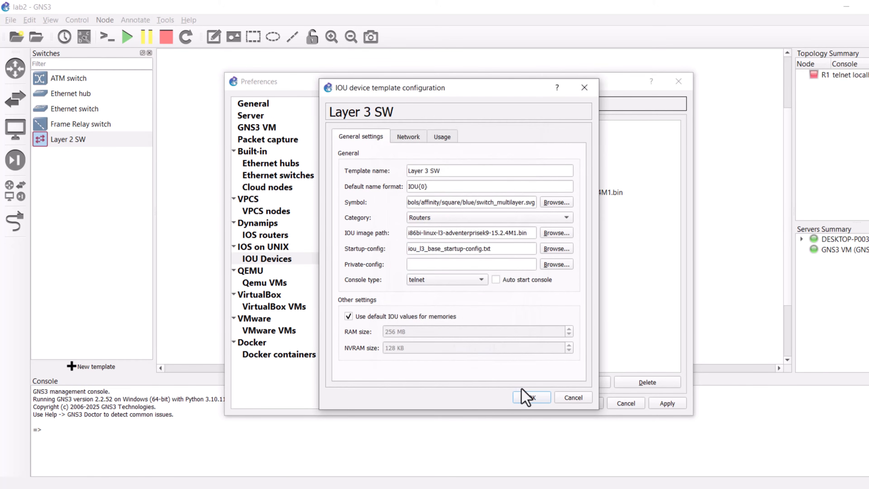
left_click(526, 397)
left_click(668, 405)
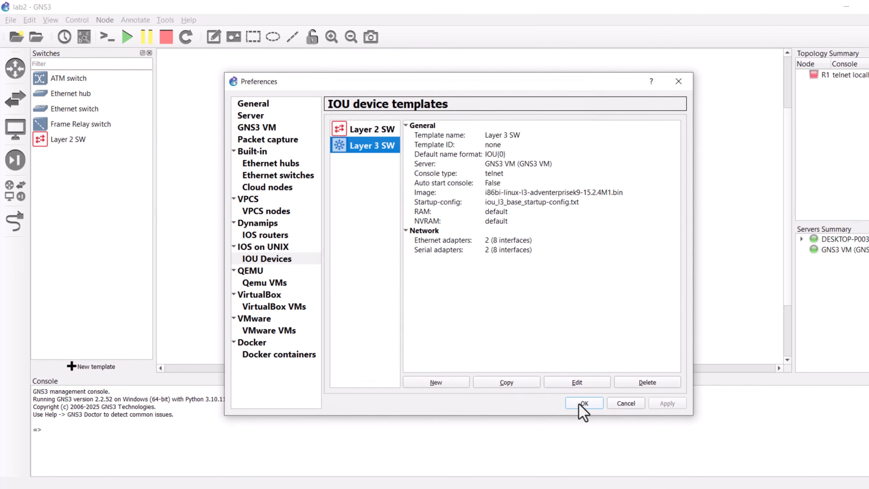
left_click(583, 404)
Step: Change the Layer 3 SW template's category to Switches in the IOU device settings
left_click(15, 79)
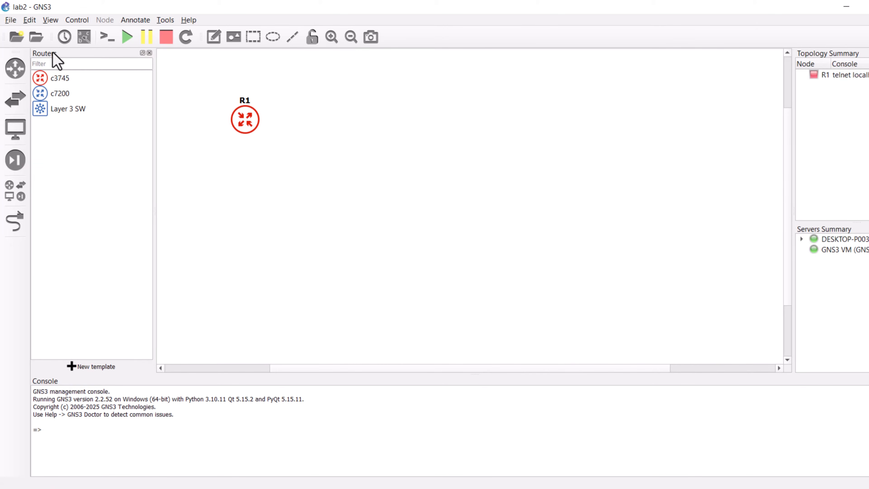
left_click(29, 21)
left_click(43, 74)
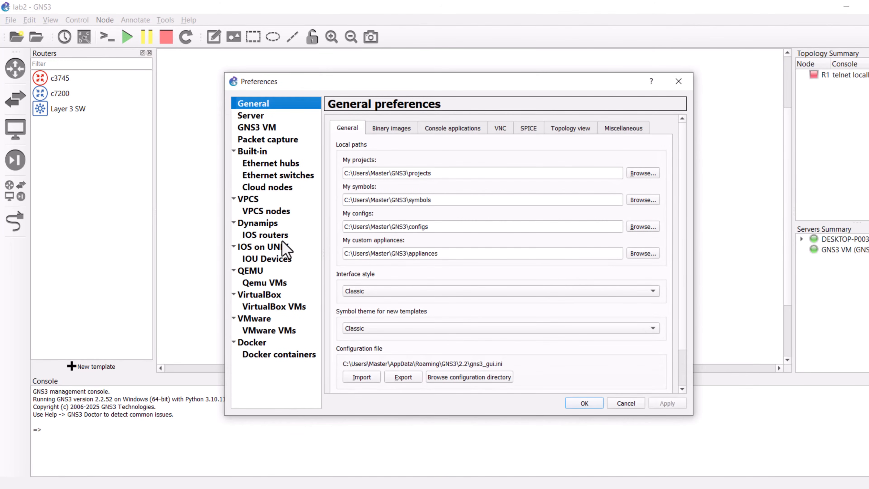
left_click(266, 257)
left_click(372, 149)
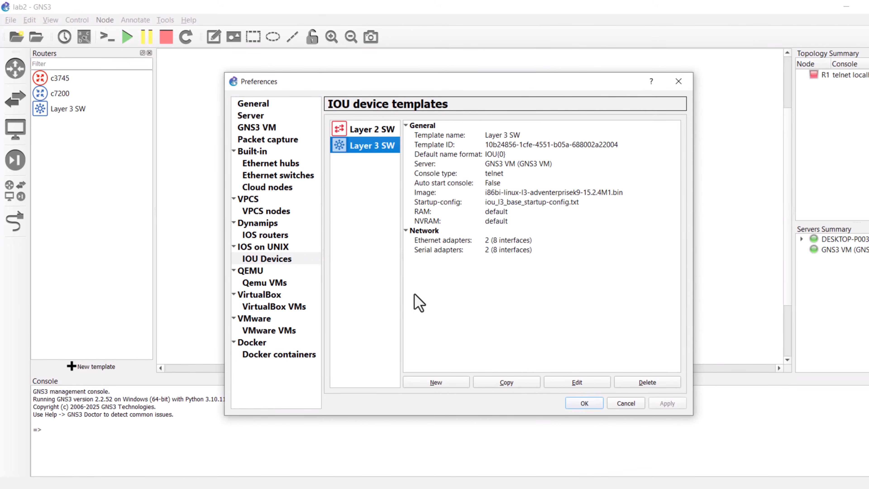
left_click(578, 382)
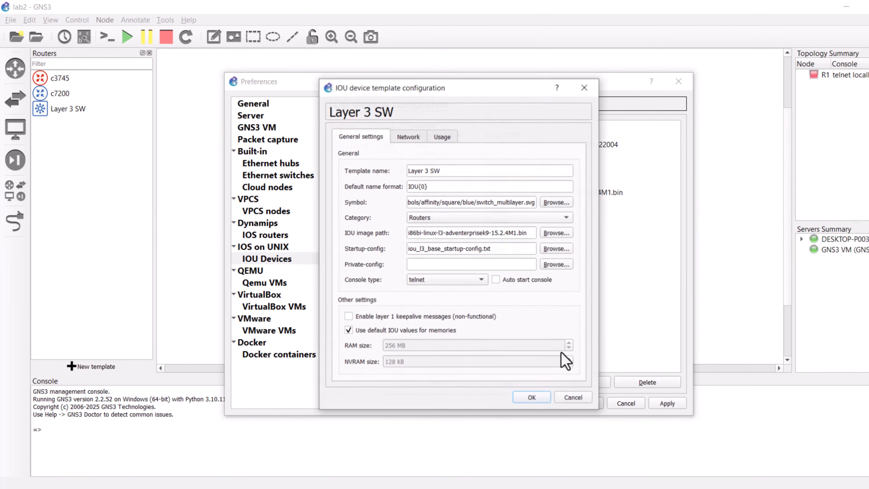
left_click(419, 218)
left_click(425, 230)
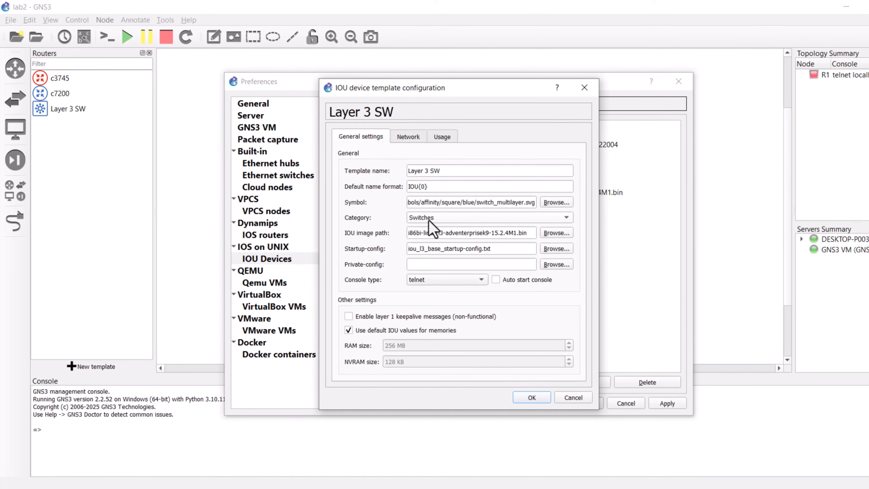
left_click(525, 398)
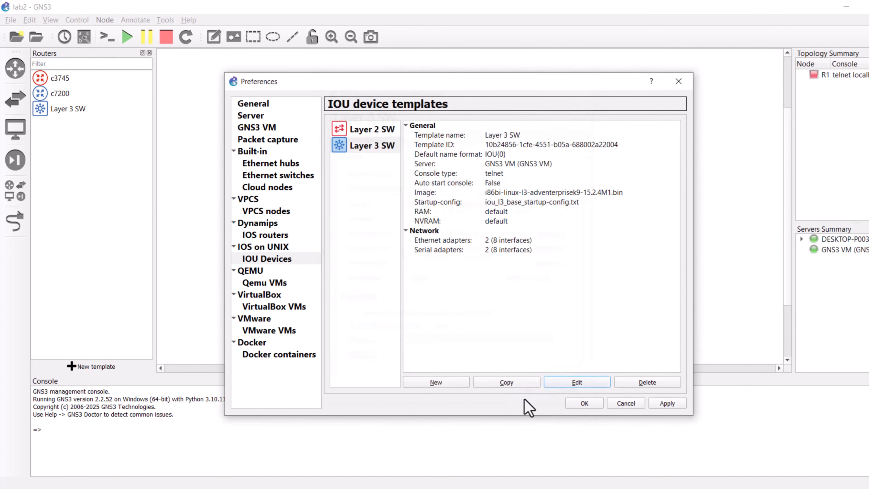
left_click(583, 403)
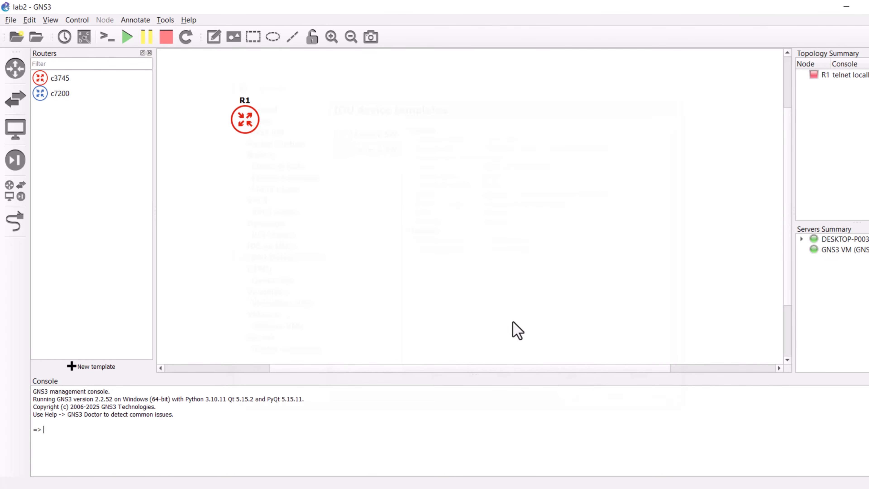
Step: Place a Layer 3 SW node on the workspace next to R1 and try to start it
left_click(12, 105)
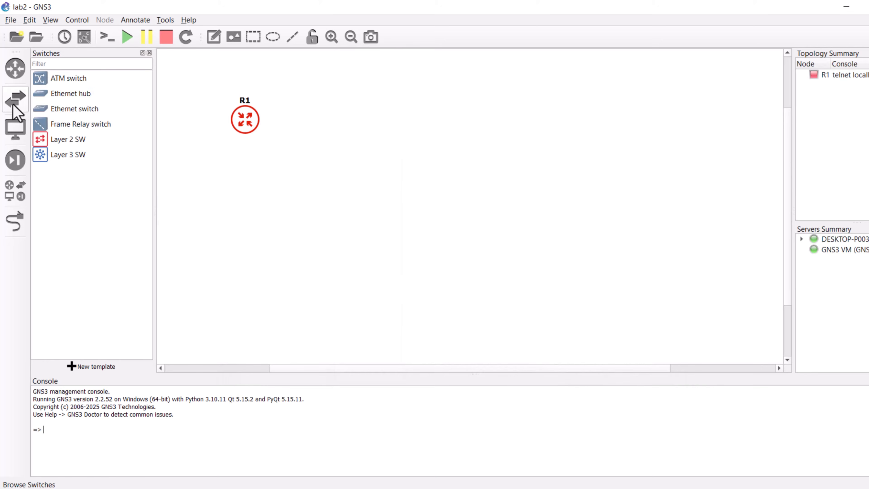
left_click_drag(59, 155, 362, 141)
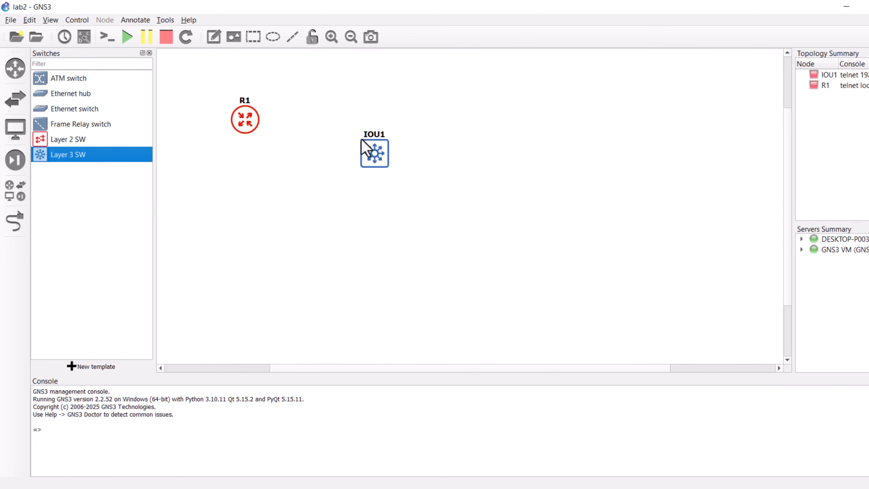
right_click(370, 148)
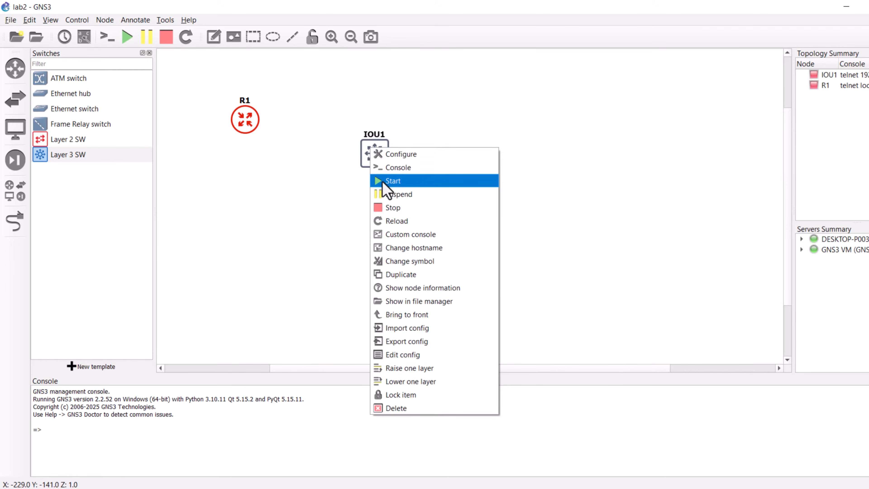
left_click(385, 190)
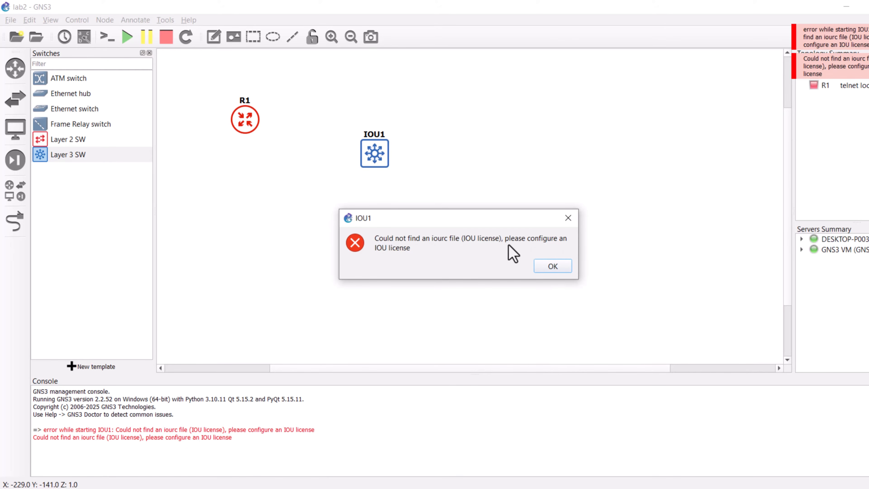
left_click(553, 265)
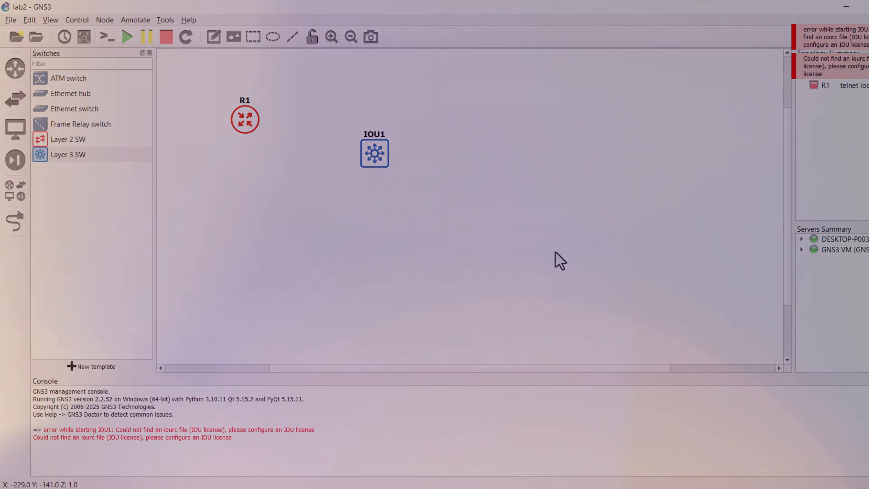
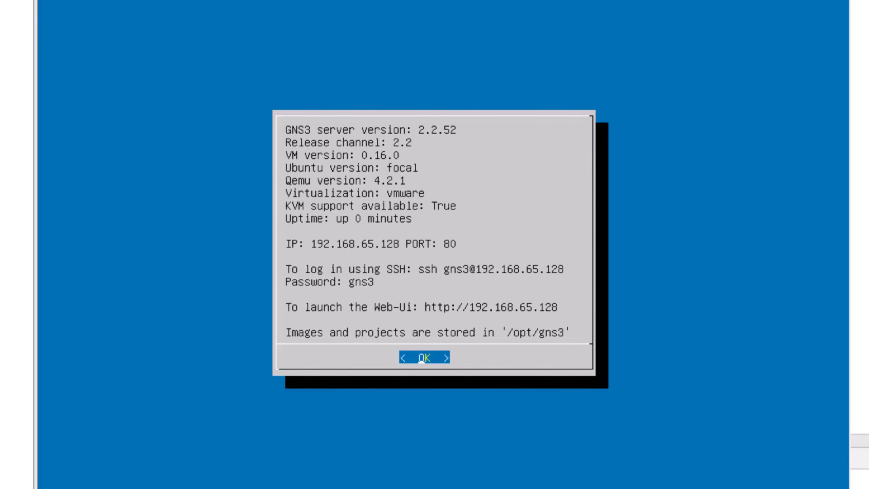
Step: Shut down the running GNS3 VM guest
left_click(298, 38)
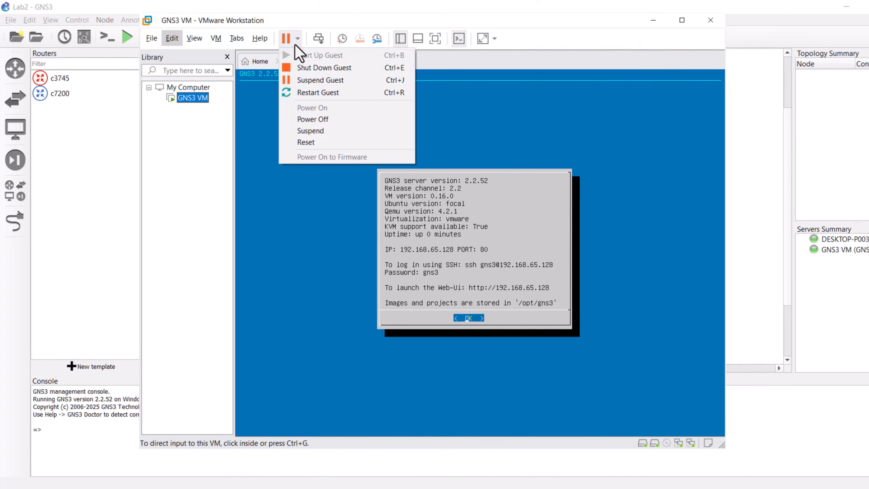
left_click(318, 67)
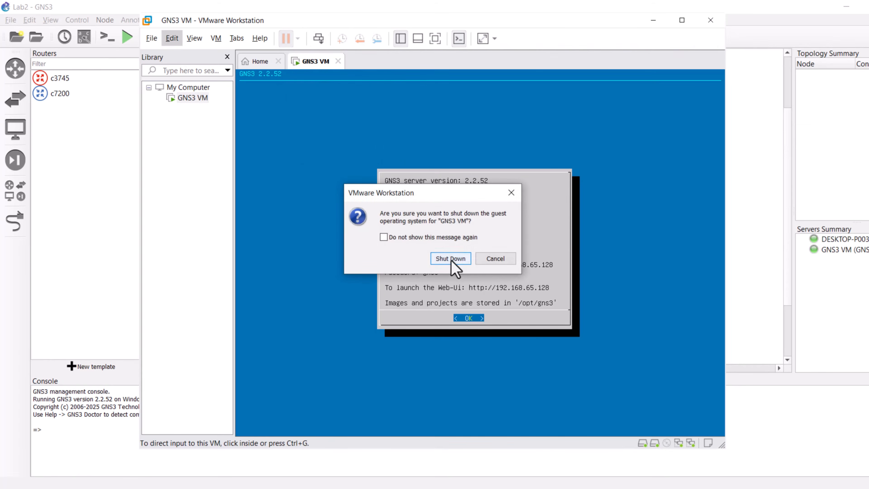
left_click(451, 259)
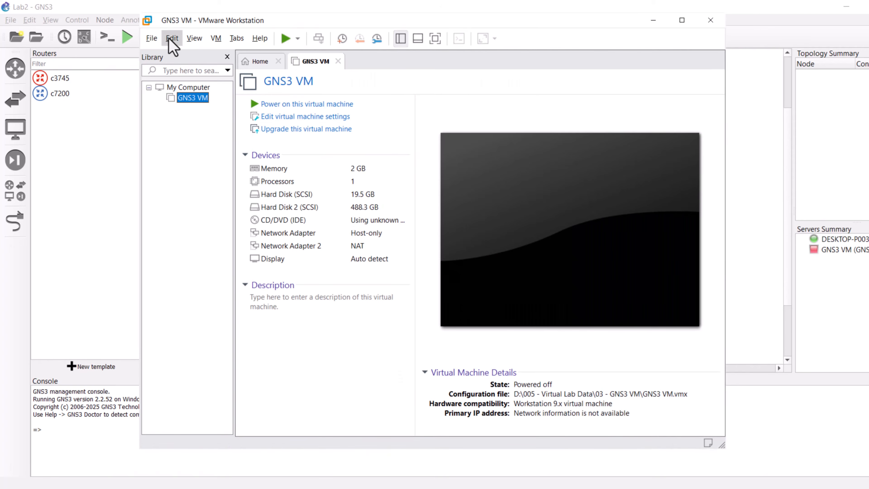
Step: Bridge VMnet0 to the Intel(R) Wi-Fi 6 AX201 160MHz adapter in the Virtual Network Editor
left_click(171, 38)
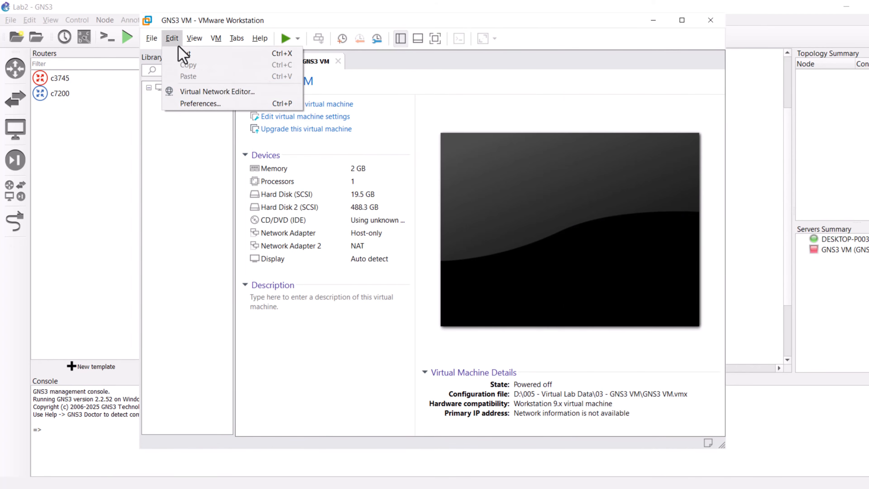
left_click(261, 93)
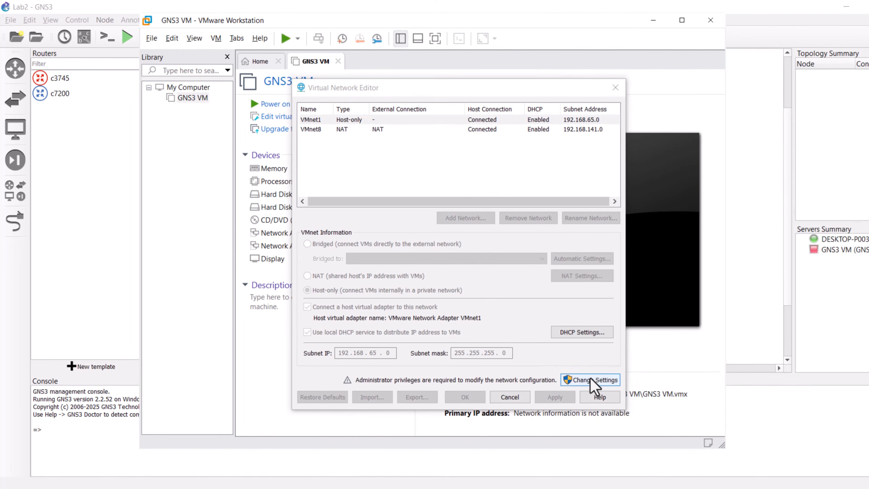
left_click(591, 379)
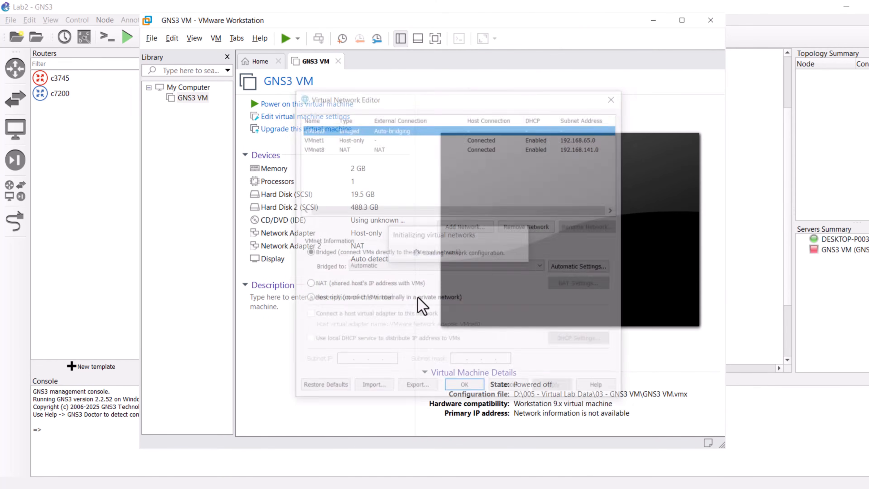
left_click(377, 266)
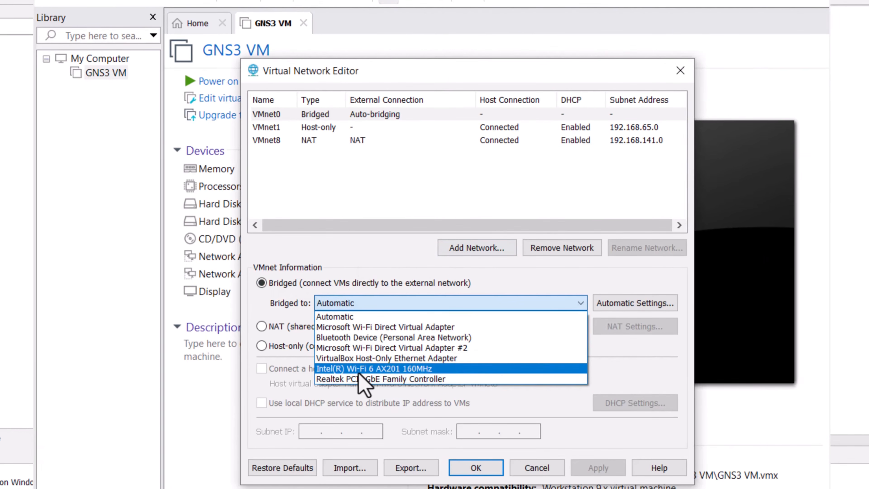
left_click(418, 369)
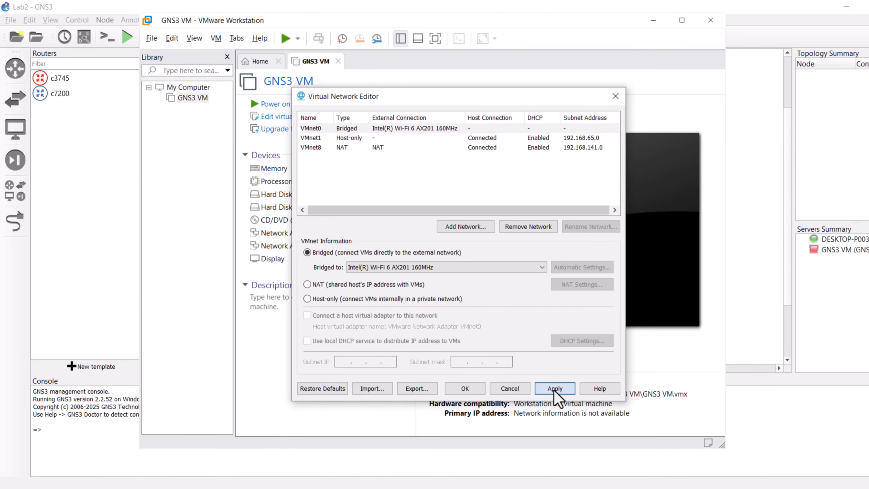
left_click(475, 470)
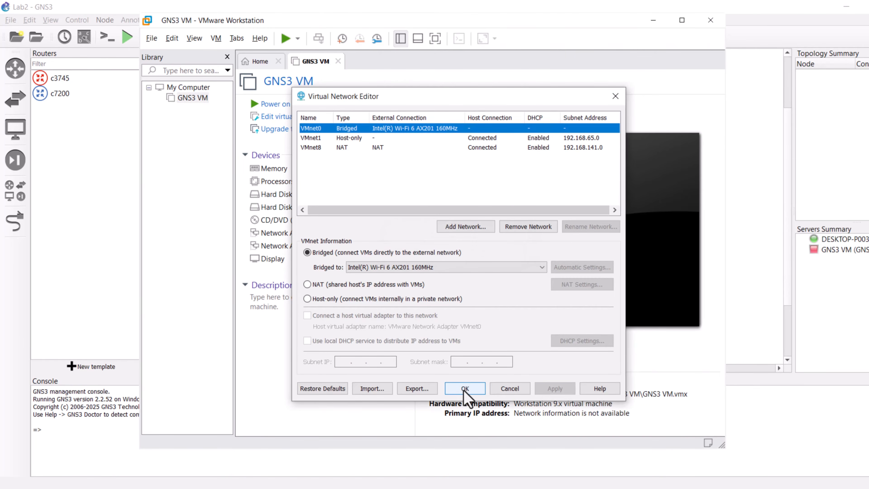
left_click(465, 390)
Step: Set the GNS3 VM's first network adapter to the custom VMnet0 virtual network
left_click(288, 119)
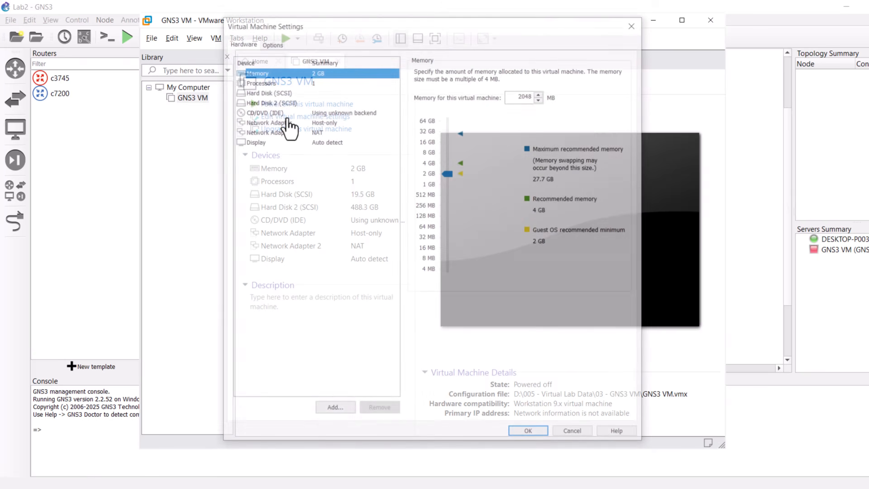
left_click(274, 125)
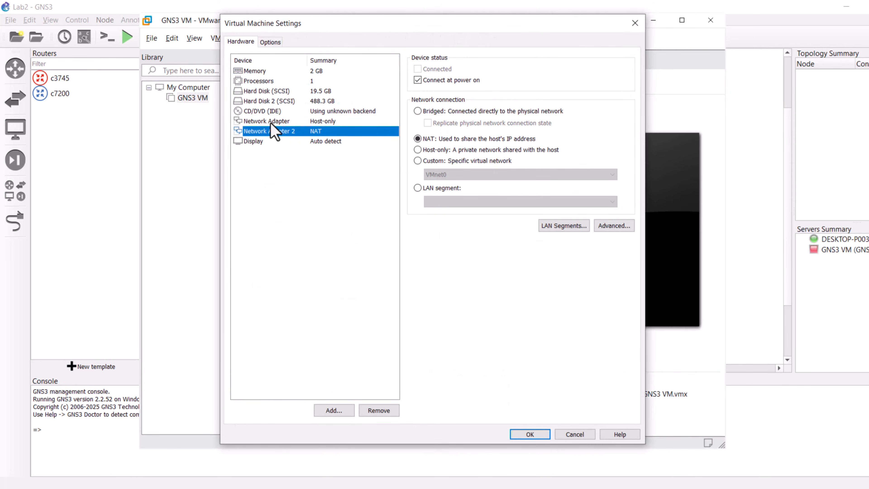
left_click(417, 161)
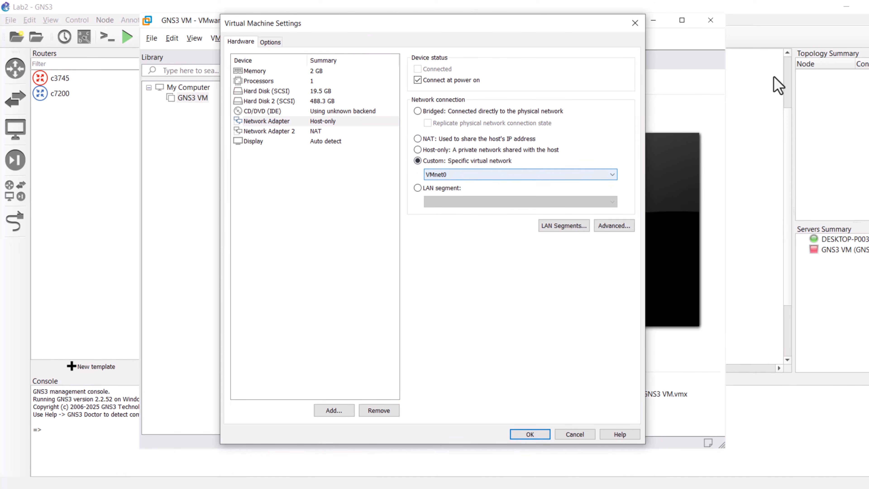
Step: Remove Network Adapter 2 from the VM settings, save them, and power on the GNS3 VM
left_click(272, 133)
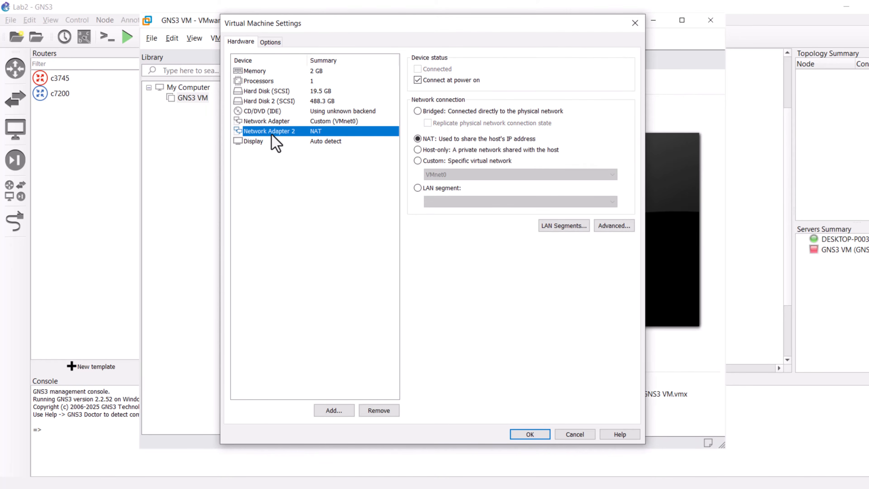
left_click(380, 412)
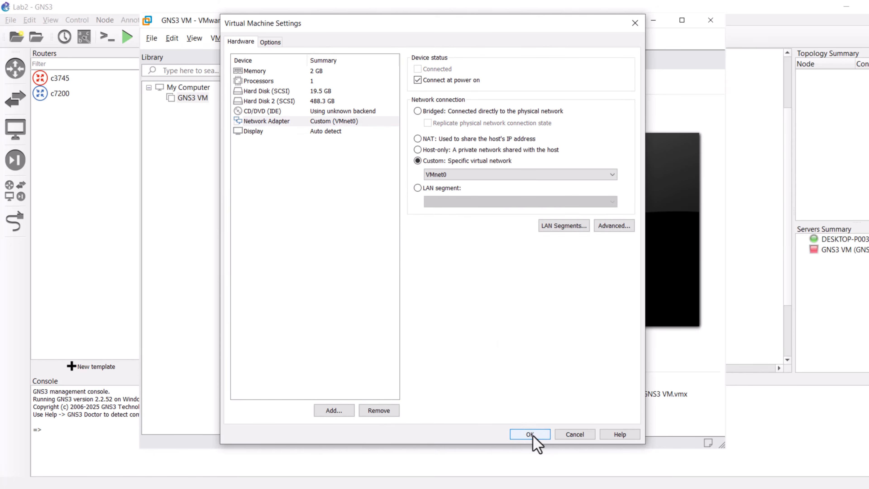
left_click(529, 433)
left_click(304, 106)
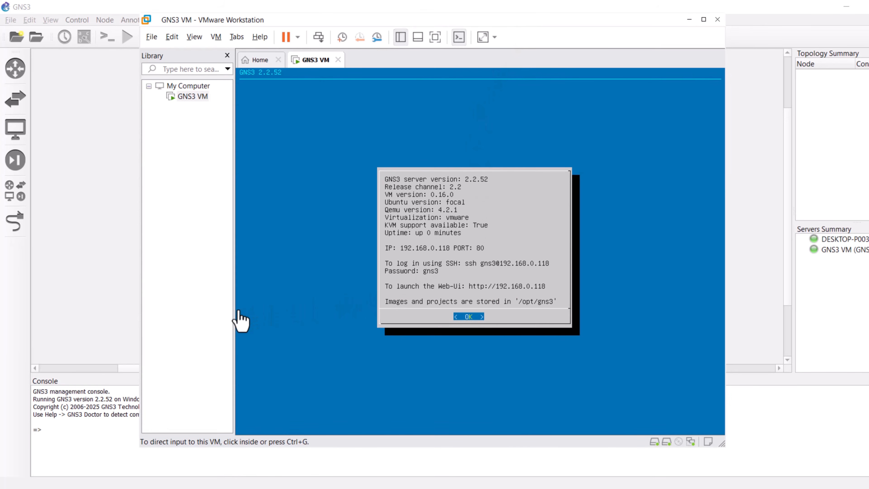
Step: Open a command prompt and ping the GNS3 VM at 192.168.0.118
key("super+r")
type("cmd")
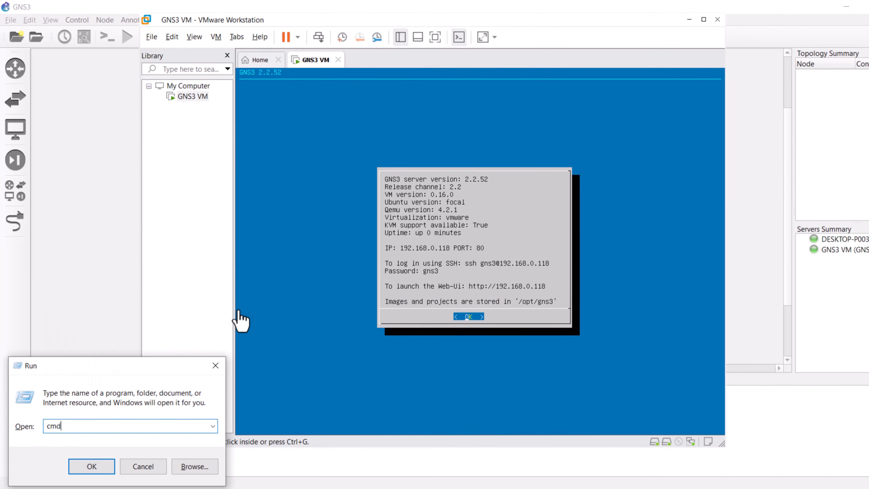
key("Return")
type("ping 192.168.0.118")
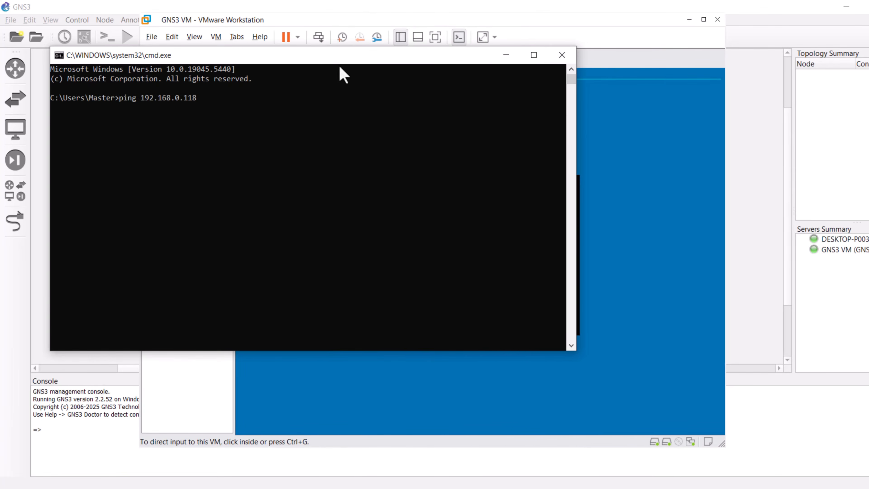
left_click_drag(340, 59, 485, 269)
key("Return")
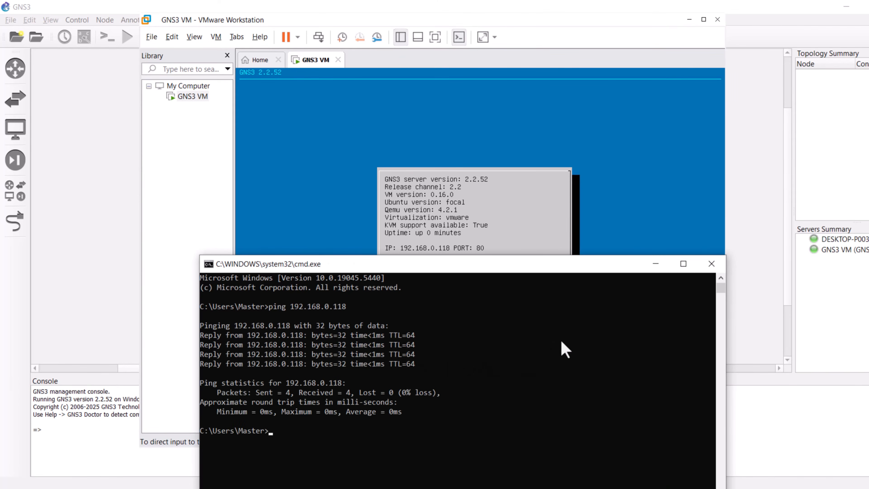
left_click_drag(639, 273, 527, 118)
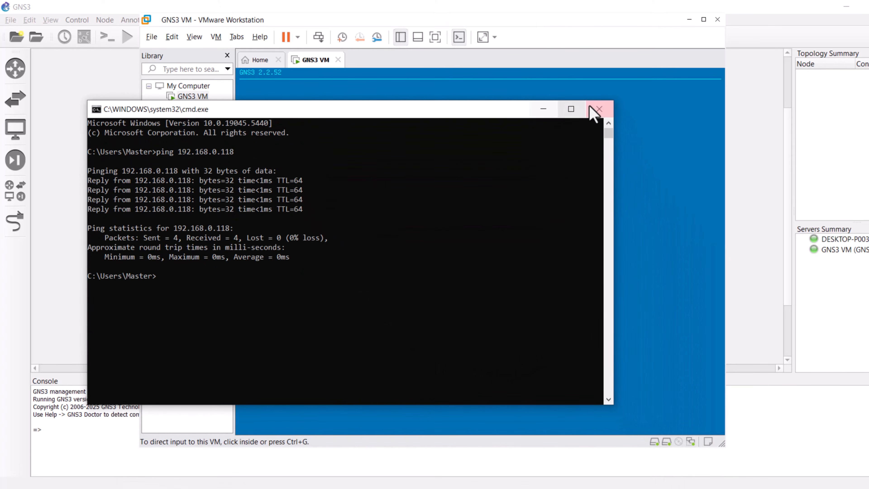
left_click(599, 109)
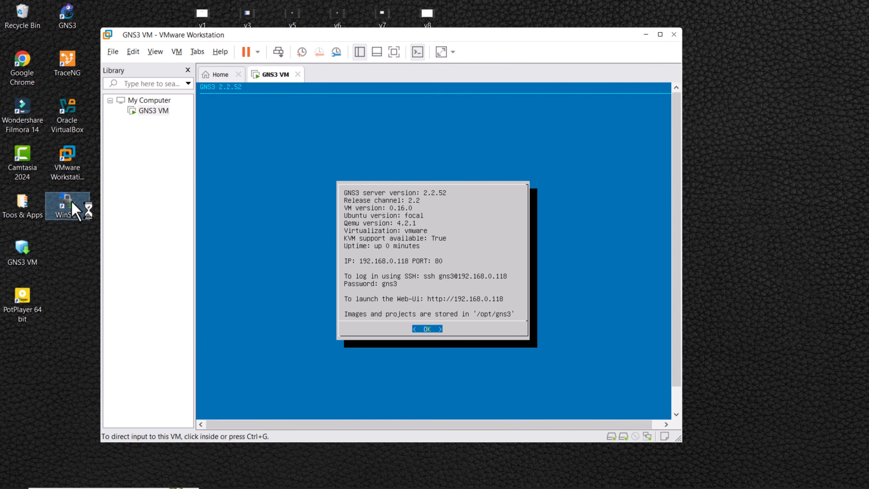
Step: Log in to 192.168.0.118 over SFTP in WinSCP as the gns3 user with the account password
double_click(70, 204)
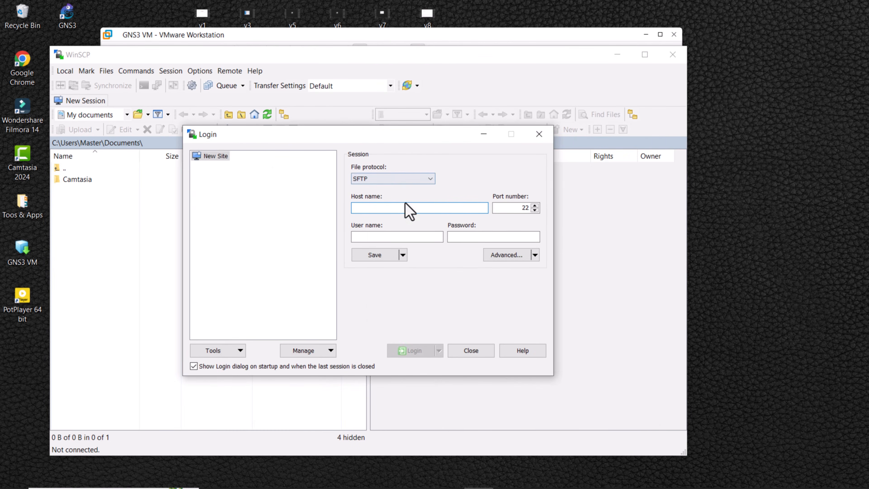
type("192.168.0.118")
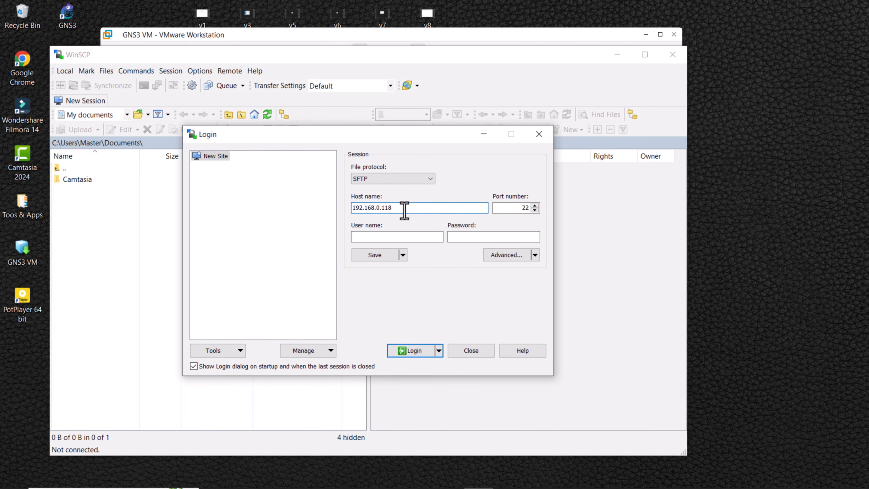
left_click(374, 237)
type("gns3")
key("Tab")
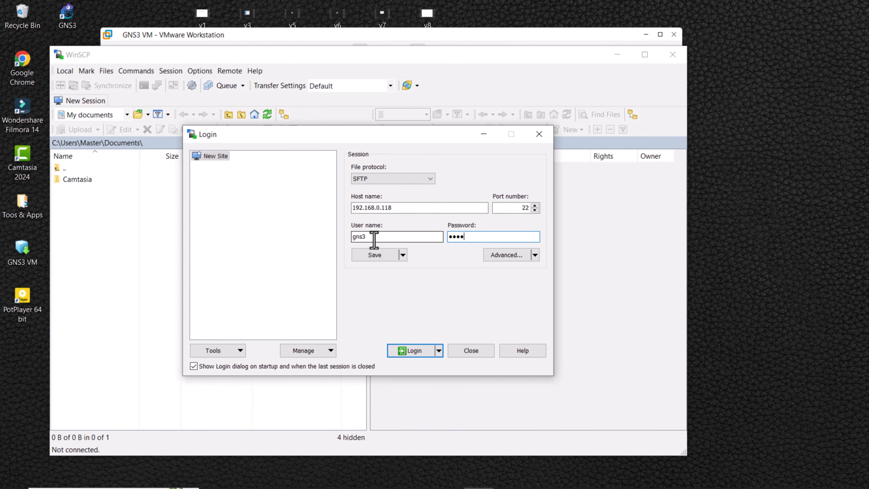
type("gns3")
left_click(410, 352)
left_click(345, 351)
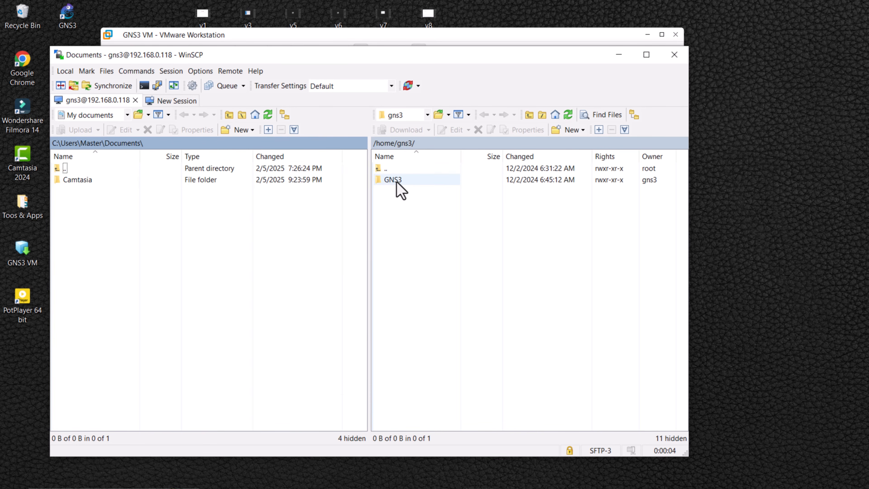
Step: Navigate the remote pane to the /opt/gns3/images/IOU folder
left_click(397, 189)
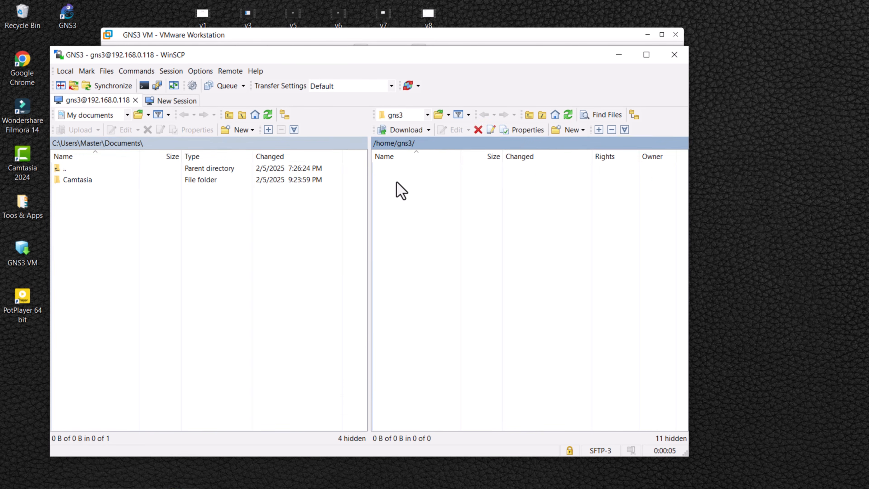
left_click(427, 115)
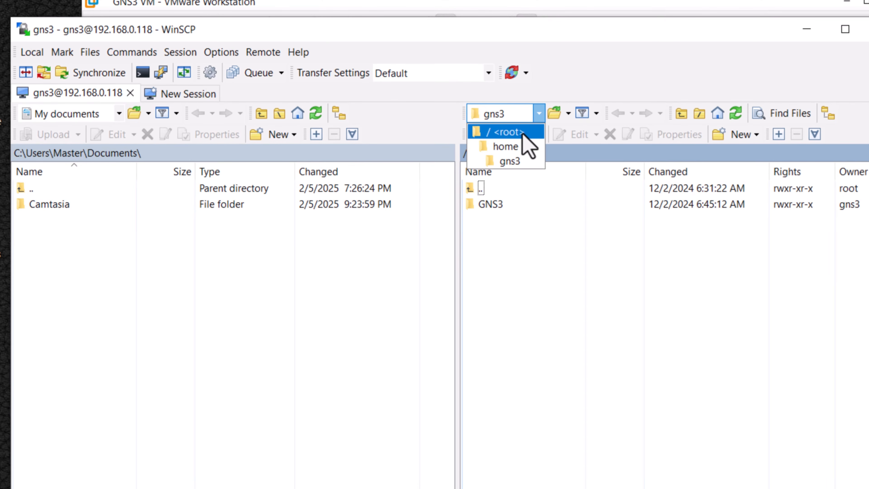
left_click(523, 134)
left_click(486, 396)
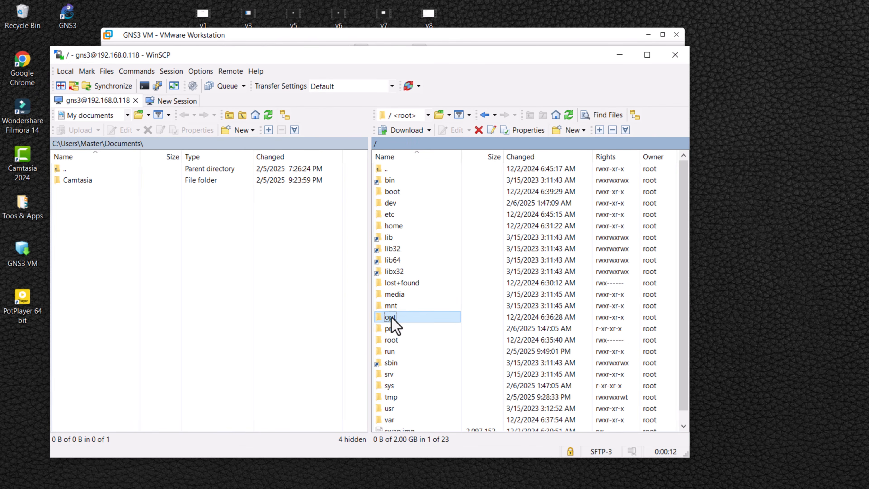
double_click(390, 317)
left_click(390, 204)
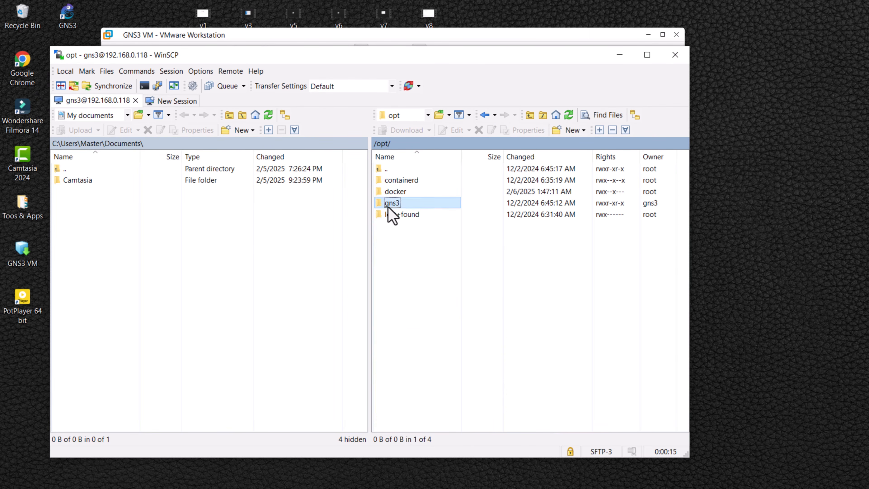
double_click(411, 204)
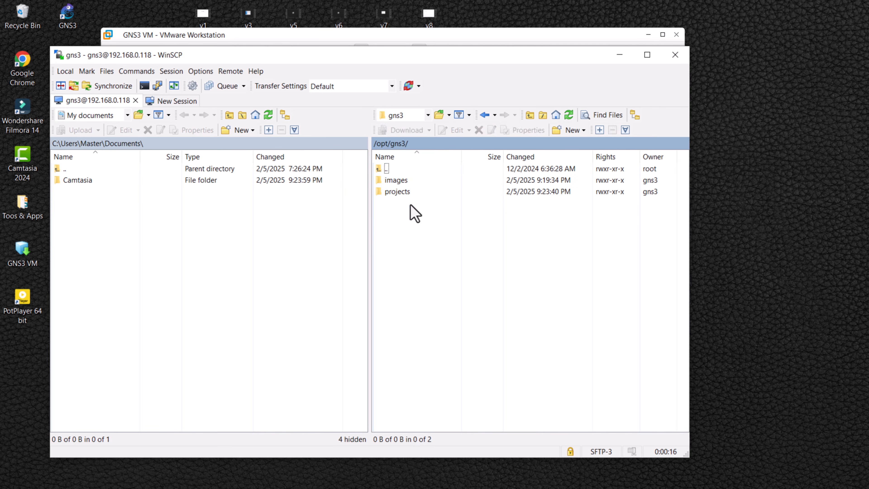
double_click(420, 182)
left_click(398, 182)
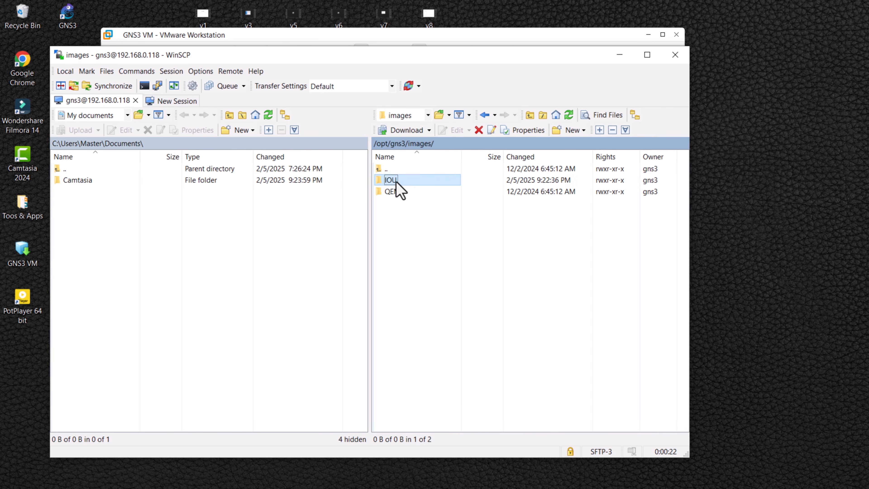
double_click(412, 182)
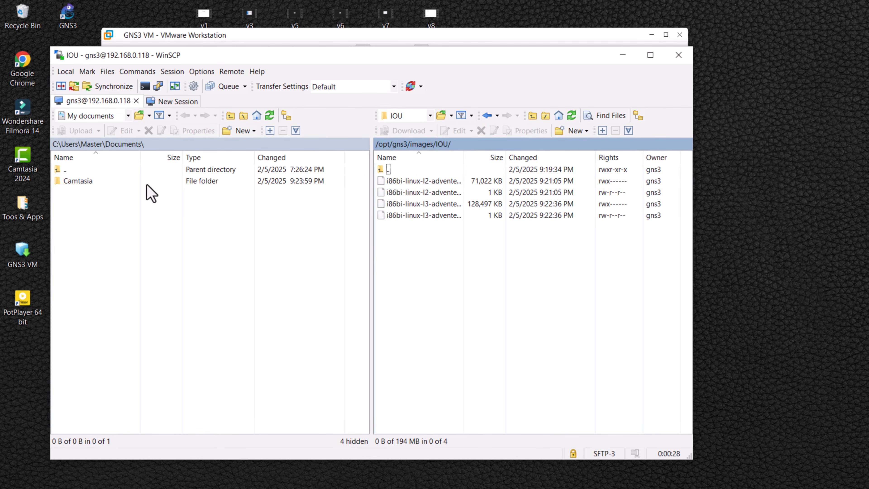
Step: Upload CiscoIOUKeygen.py from D:\005 - Virtual Lab Data\02 - Cisco Switch IOS to the remote IOU folder
left_click(127, 117)
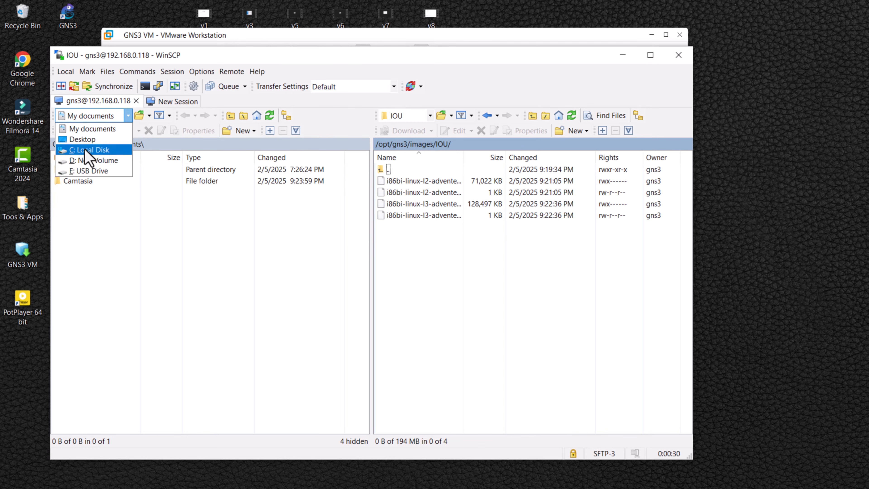
left_click(81, 161)
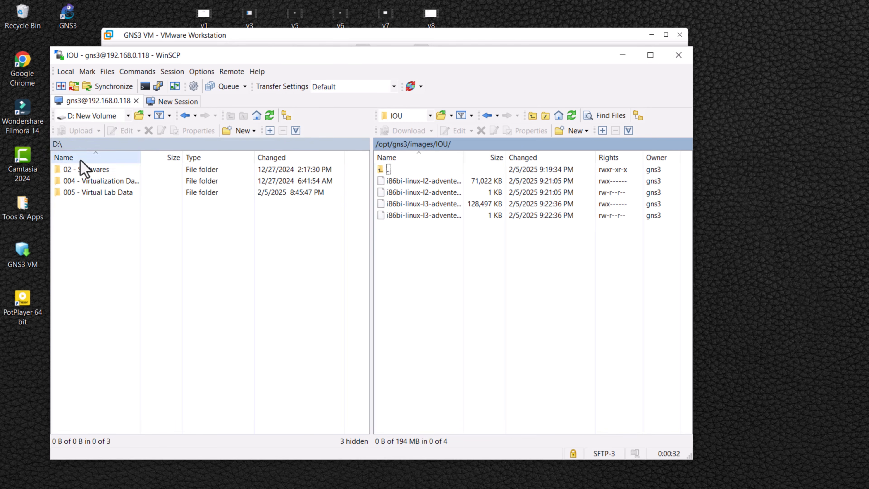
left_click(77, 194)
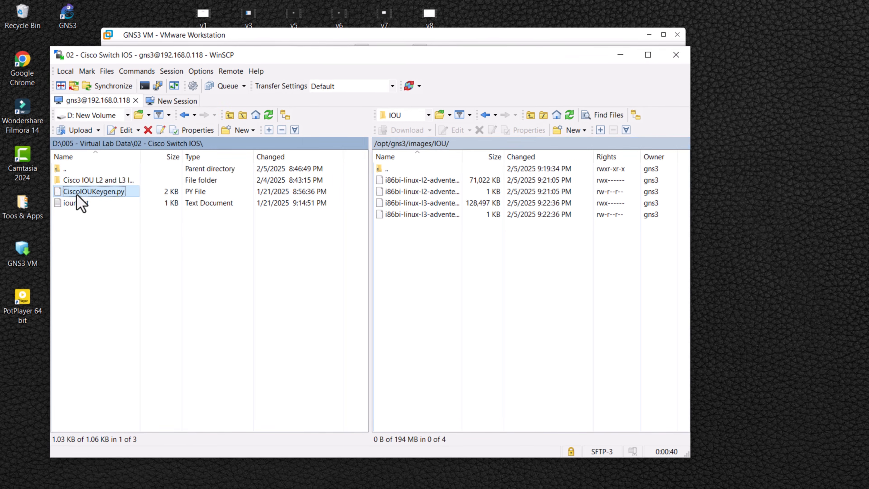
left_click_drag(81, 198, 450, 291)
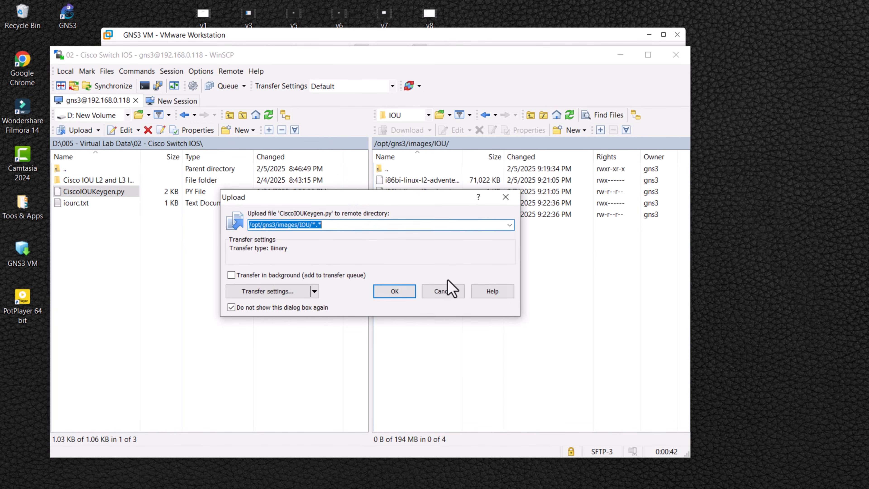
left_click(403, 292)
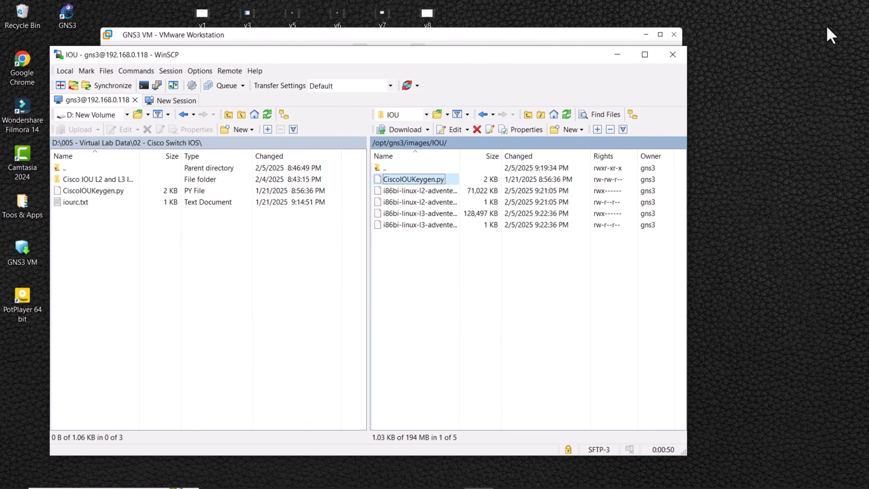
Step: Minimize WinSCP and open a shell from the GNS3 VM console menu
left_click(821, 43)
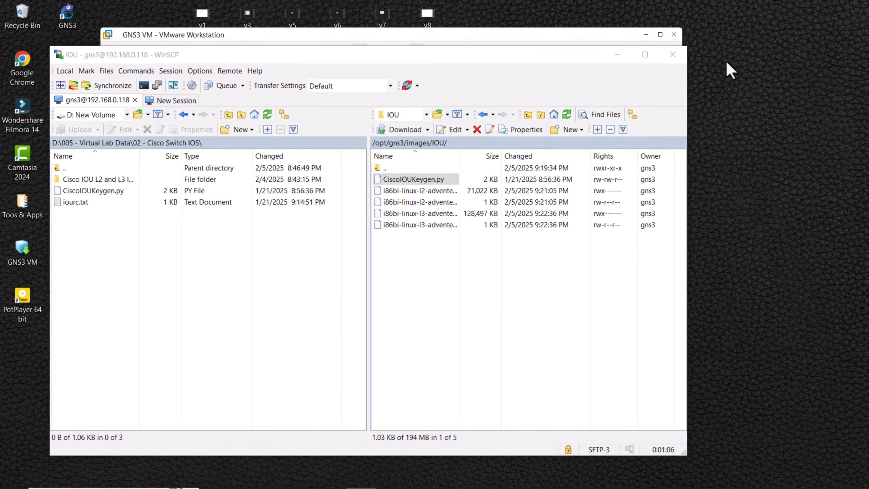
left_click(617, 55)
left_click(469, 246)
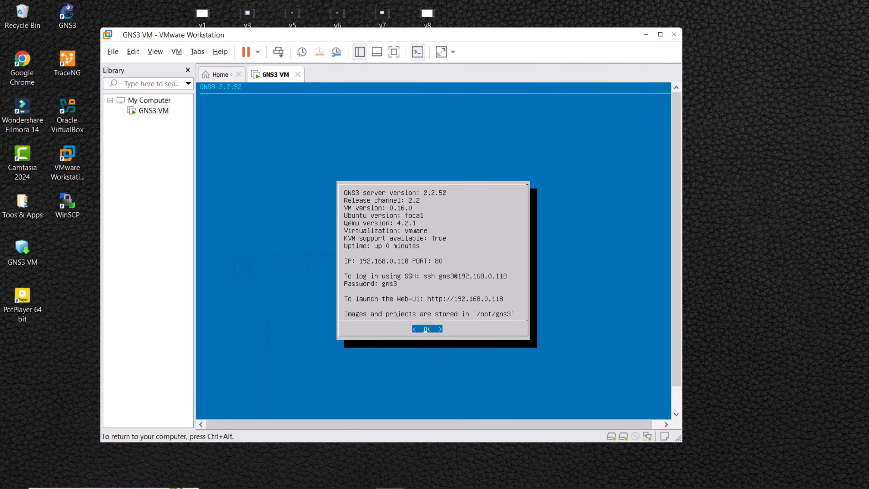
key("Return")
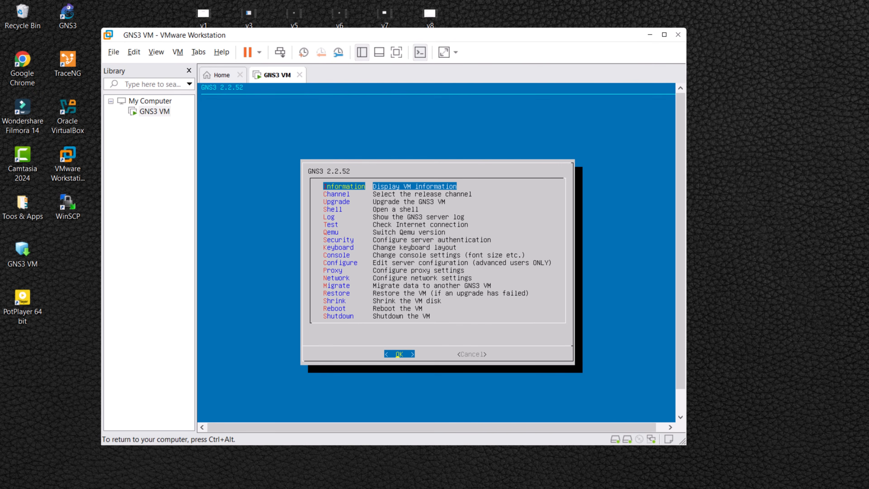
key("Down")
key("Down")
key("Down")
key("Return")
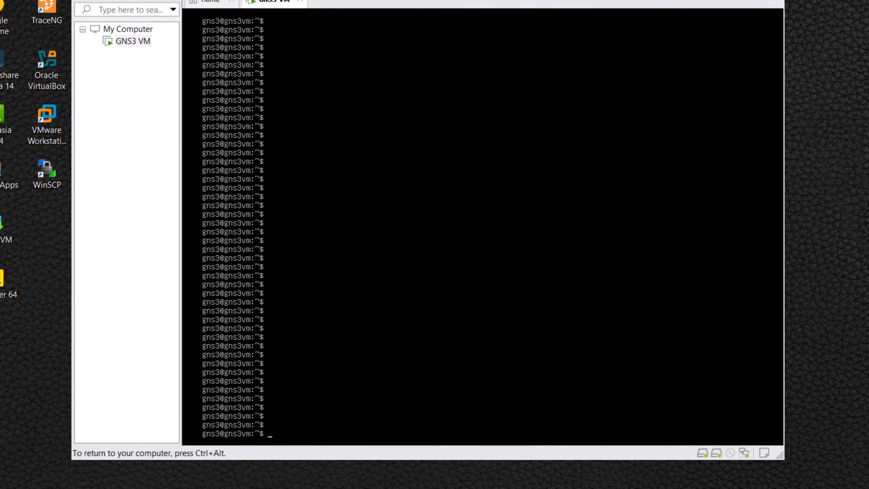
Step: Change to the /opt/gns3/images/IOU directory in the VM shell and list its files
type("cd /opt/")
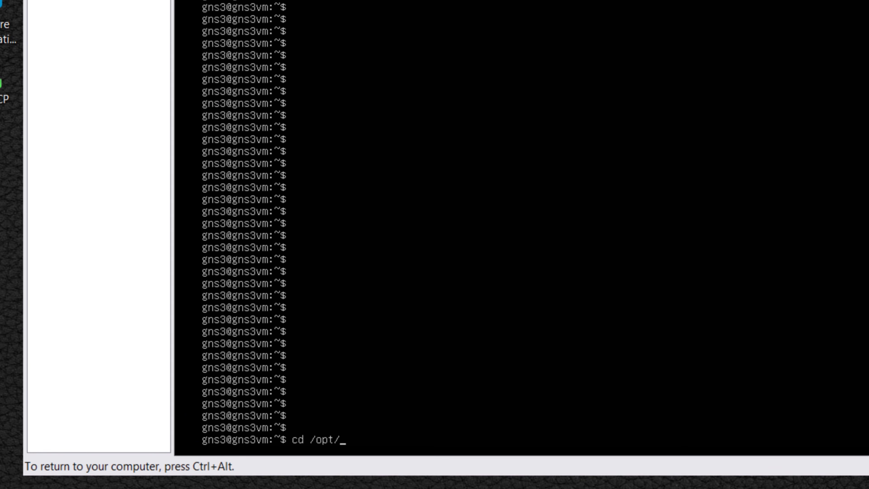
type("gns3/images/IOU/")
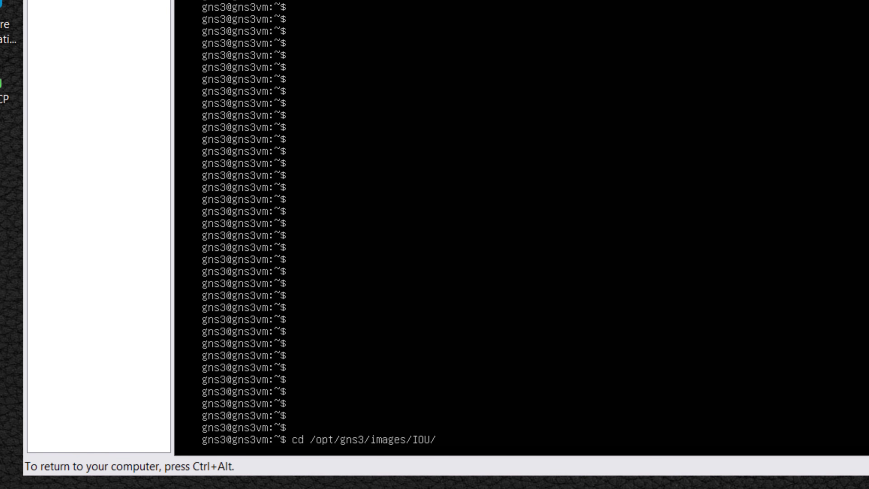
key("Return")
key("Return")
key("Return")
key("Return")
key("Return")
key("Return")
key("Return")
key("Return")
key("Return")
key("Return")
key("Return")
key("Return")
key("Return")
type("ls")
key("Return")
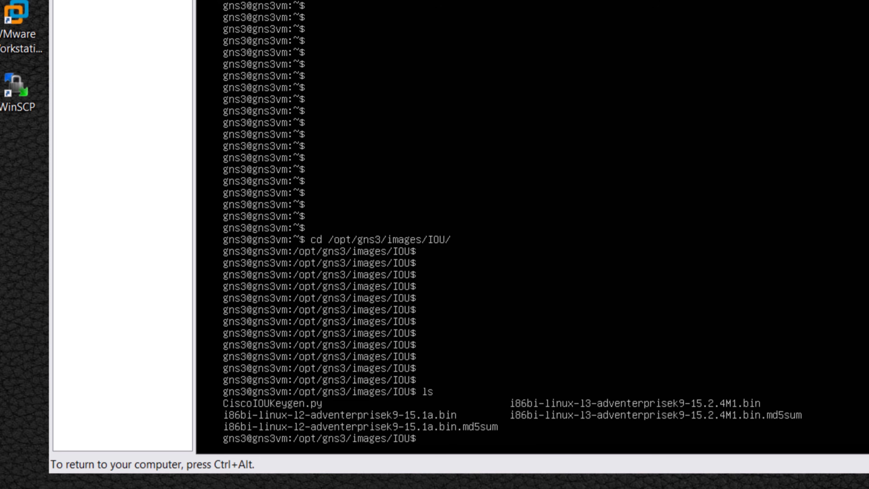
key("Return")
key("Return")
key("Return")
key("Return")
key("Return")
key("Return")
key("Return")
key("Return")
key("Return")
key("Return")
key("Return")
key("Return")
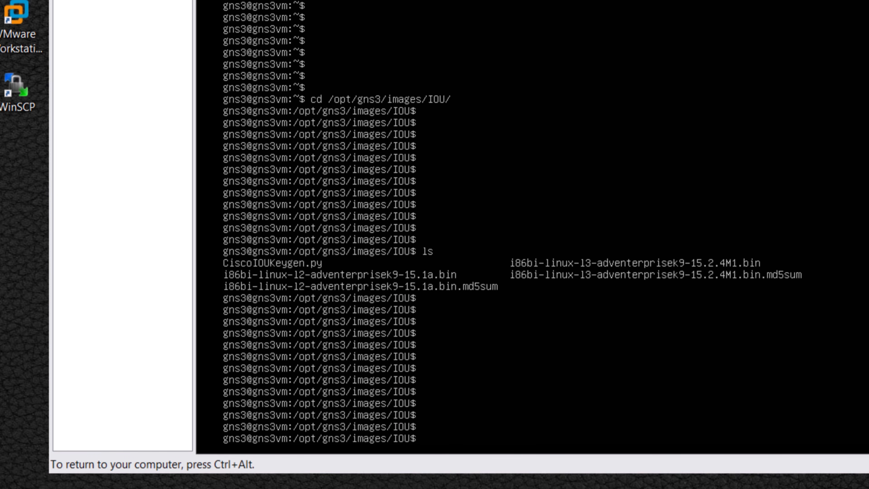
Step: Run the licence generator with sudo python3 CiscoIOUKeygen.py
type("sudo python3 C")
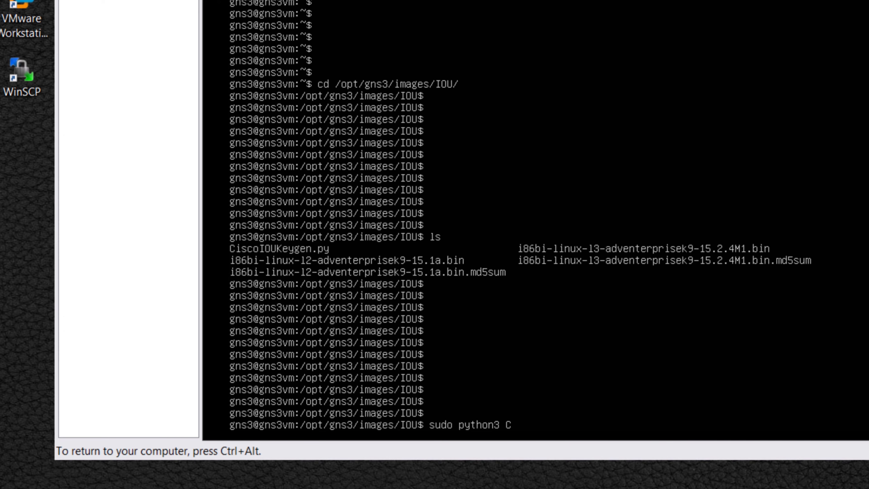
type("isc")
key("Tab")
key("Return")
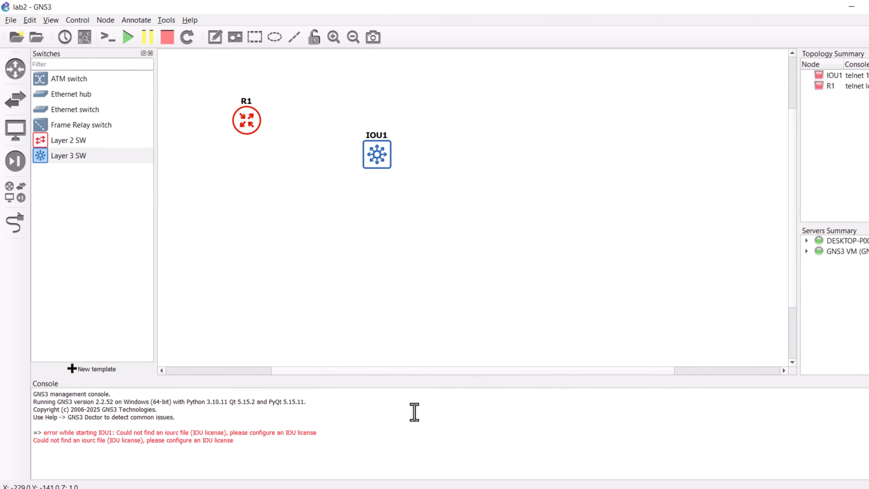
Step: Load iourc.txt from the 02 - Cisco Switch IOS folder as the IOU licence in the IOS on UNIX preferences
left_click(30, 20)
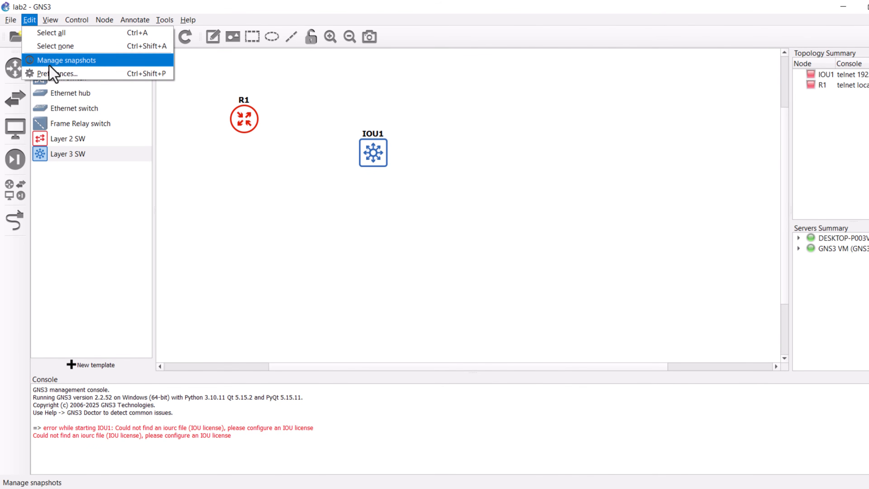
left_click(57, 74)
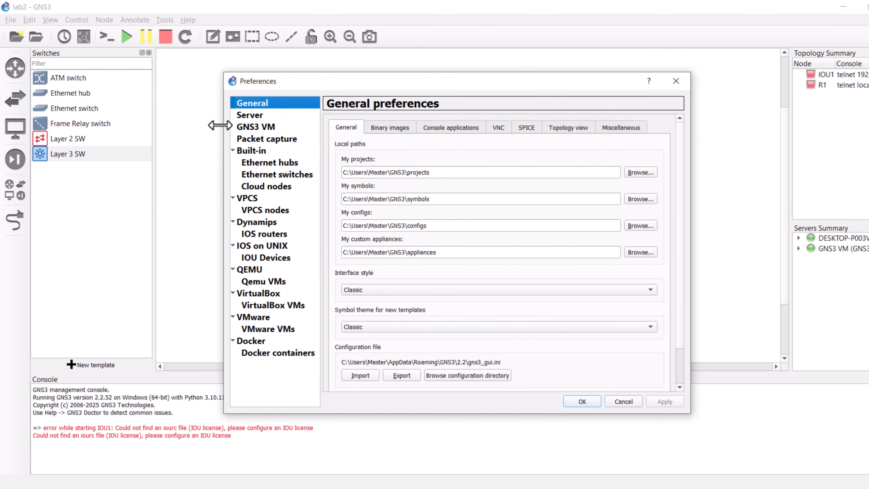
left_click(270, 246)
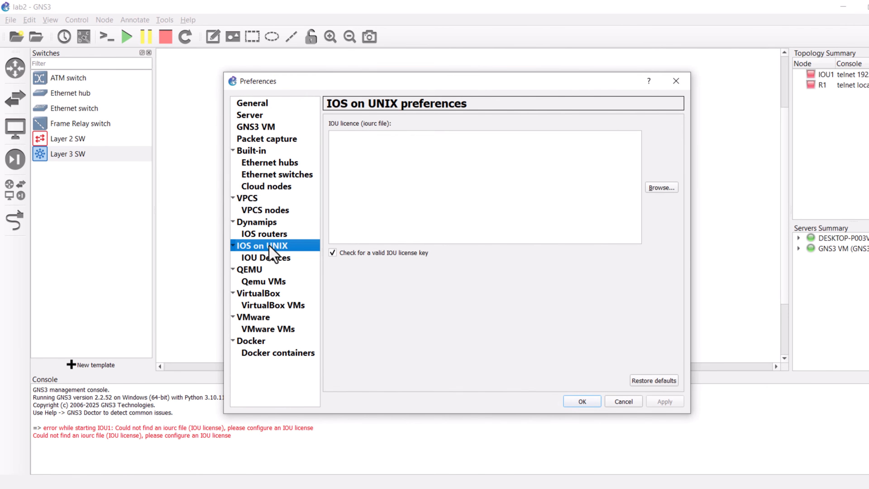
left_click(662, 188)
left_click(284, 289)
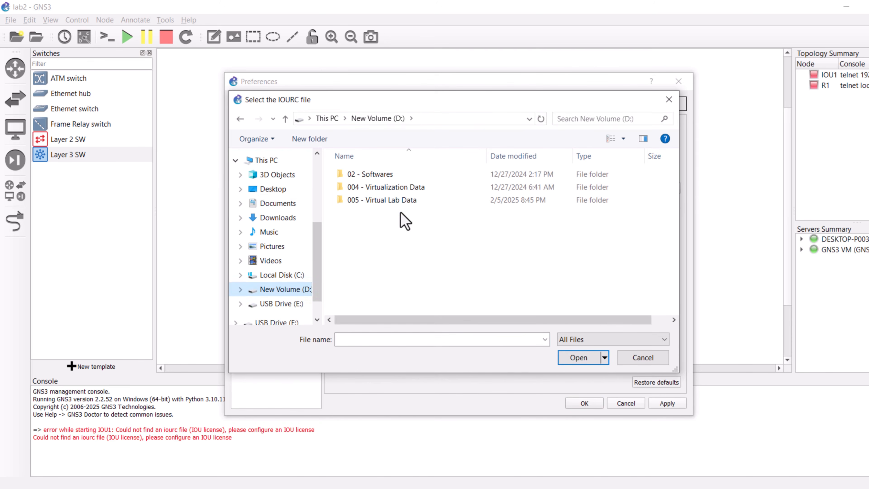
double_click(403, 200)
double_click(404, 199)
left_click(359, 201)
left_click(578, 357)
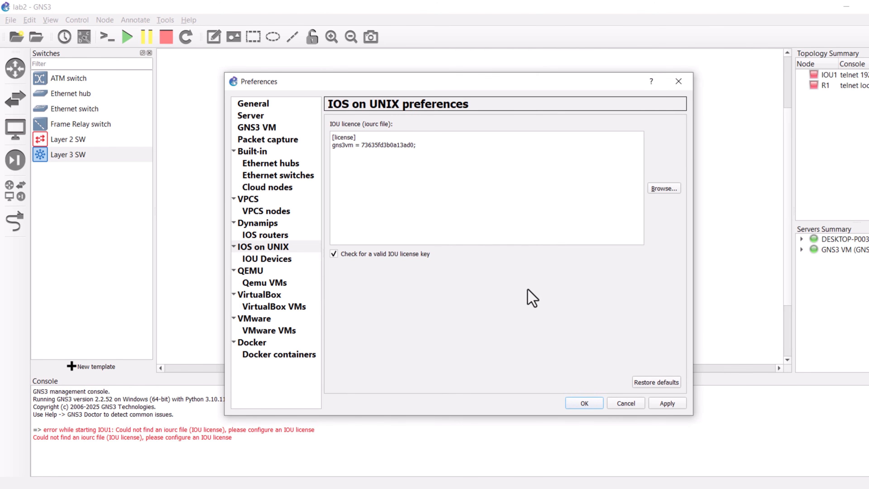
Step: Apply the IOU licence settings and close Preferences
left_click_drag(416, 145, 330, 136)
left_click(664, 407)
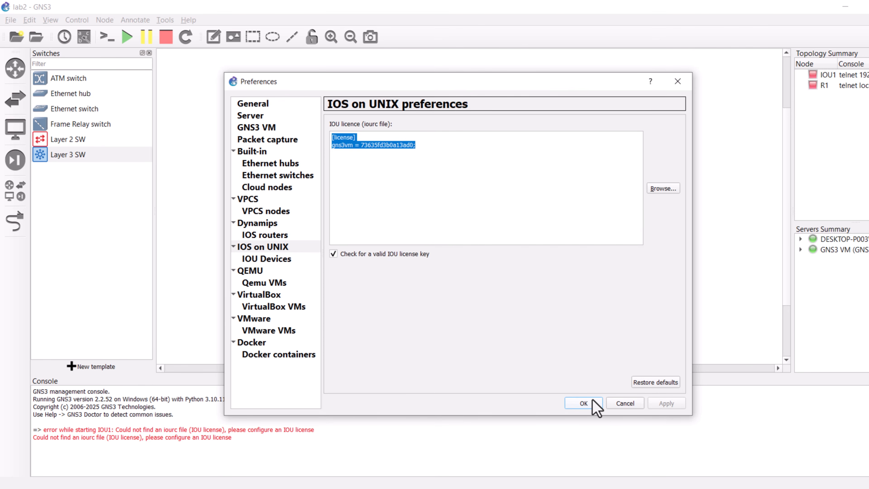
left_click(584, 403)
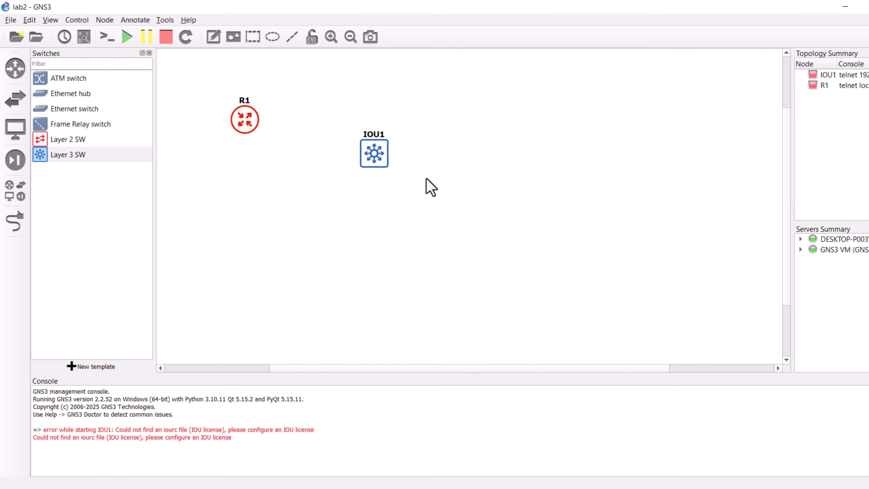
Step: Start the IOU1 switch and open its console
right_click(374, 151)
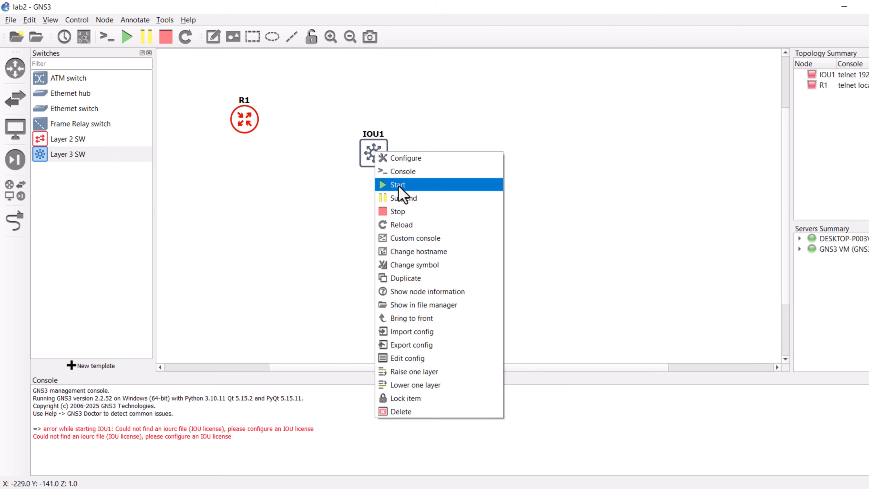
left_click(398, 187)
right_click(374, 154)
left_click(397, 184)
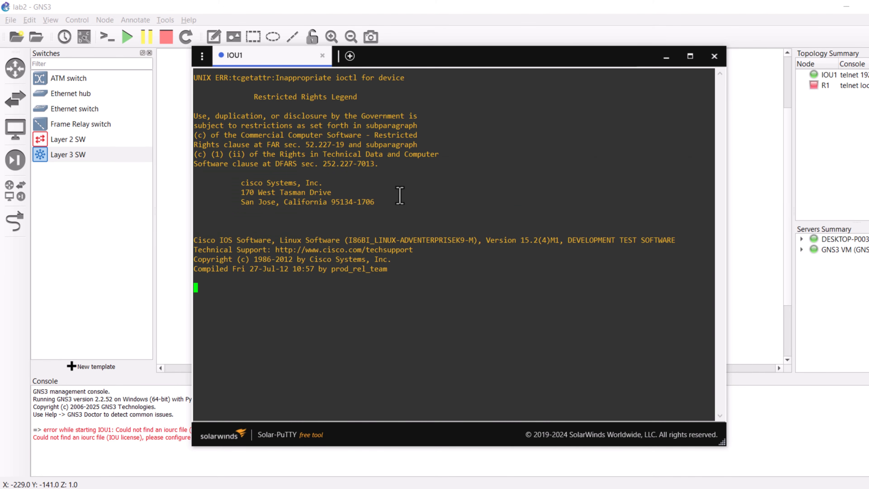
Step: Enter global configuration mode on the switch and set its hostname to SW1
key("Return")
key("Return")
key("Return")
key("Return")
key("Return")
key("Return")
key("Return")
key("Return")
key("Return")
key("Return")
key("Return")
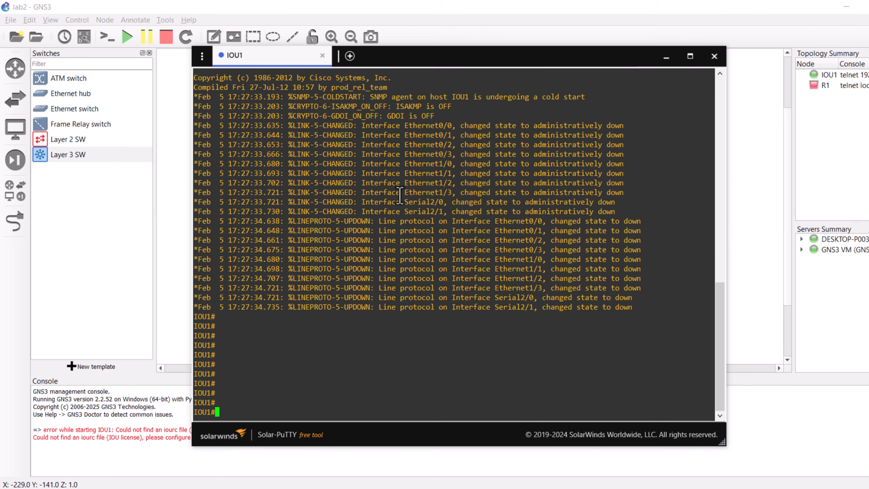
key("Return")
key("Return")
key("Return")
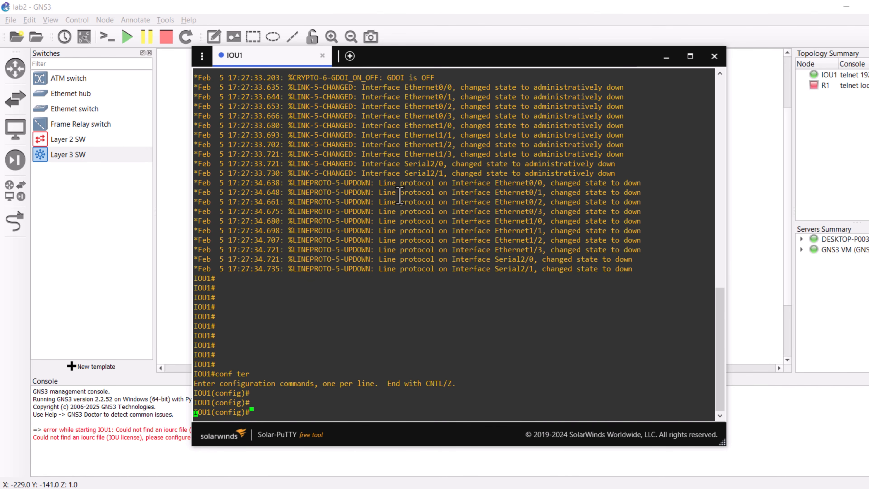
type("host SW1")
key("Return")
key("Return")
key("Return")
key("Return")
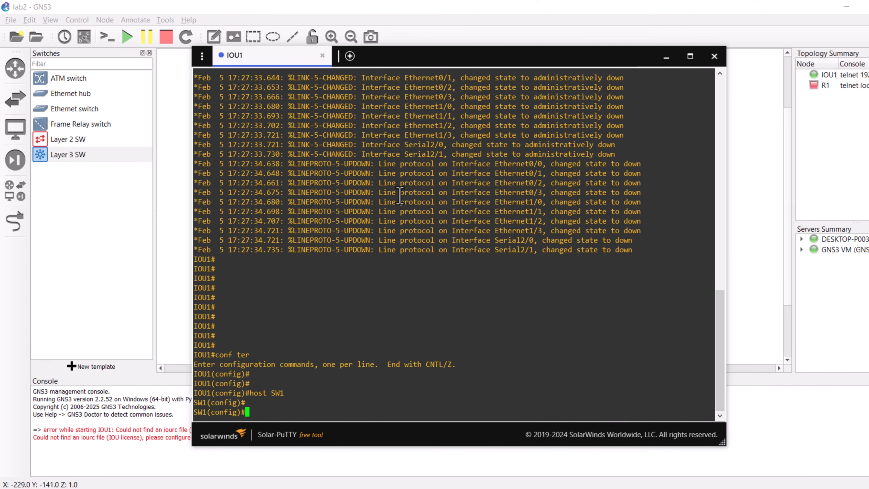
Step: Exit configuration mode and display the interface summary with show ip interface brief
type("exit")
key("Return")
key("Return")
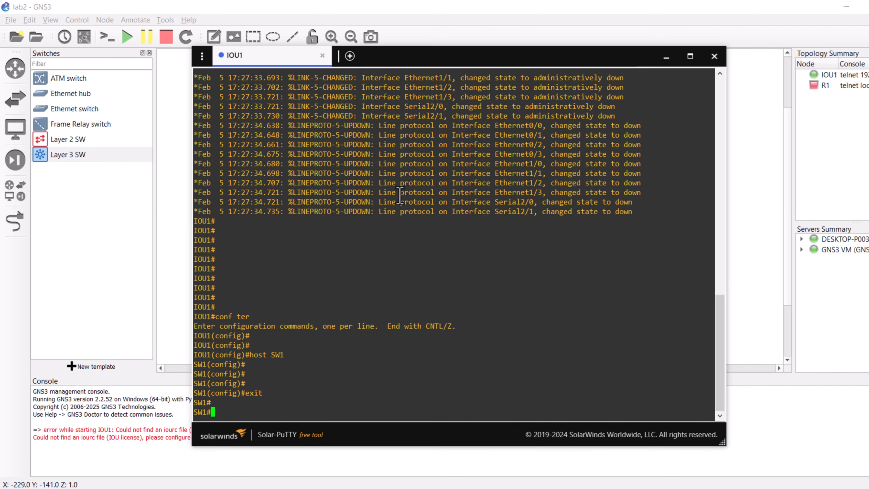
type("show ip")
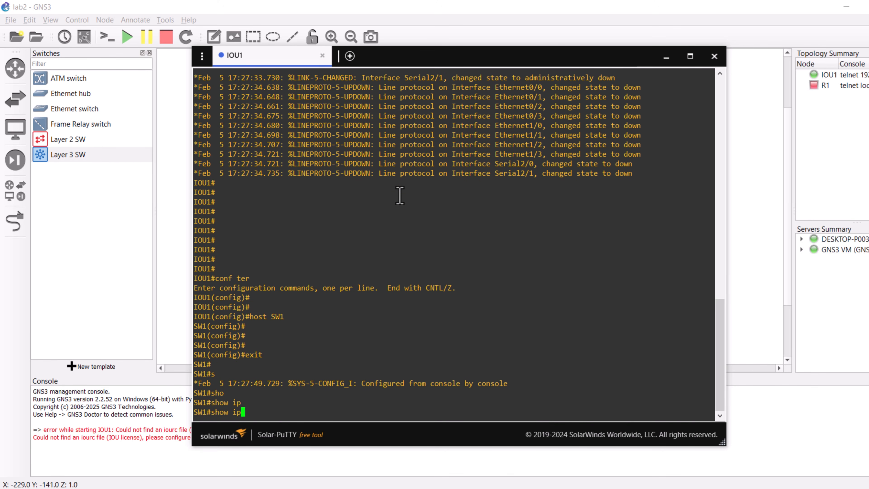
type(" int")
key("Tab")
type("b")
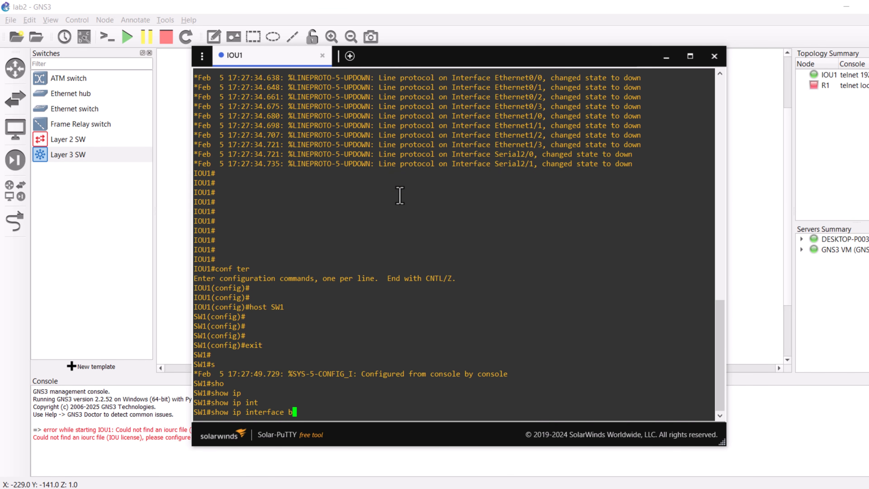
key("Tab")
type("r")
key("Tab")
key("Return")
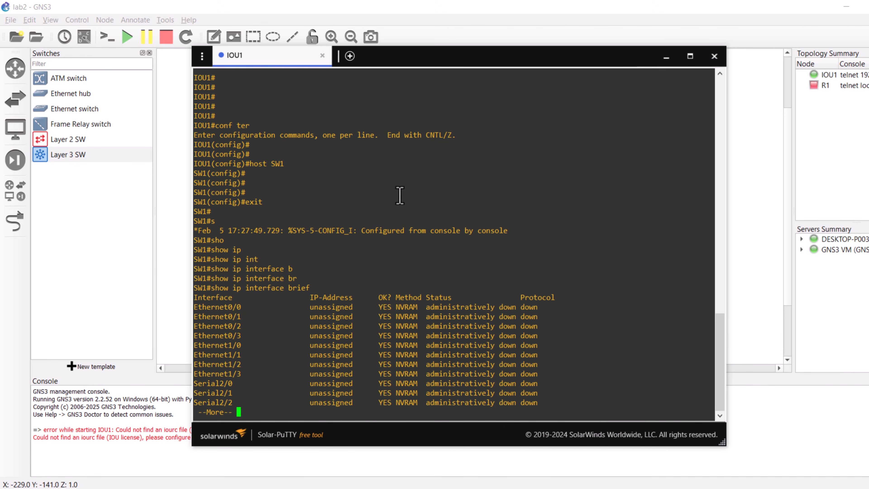